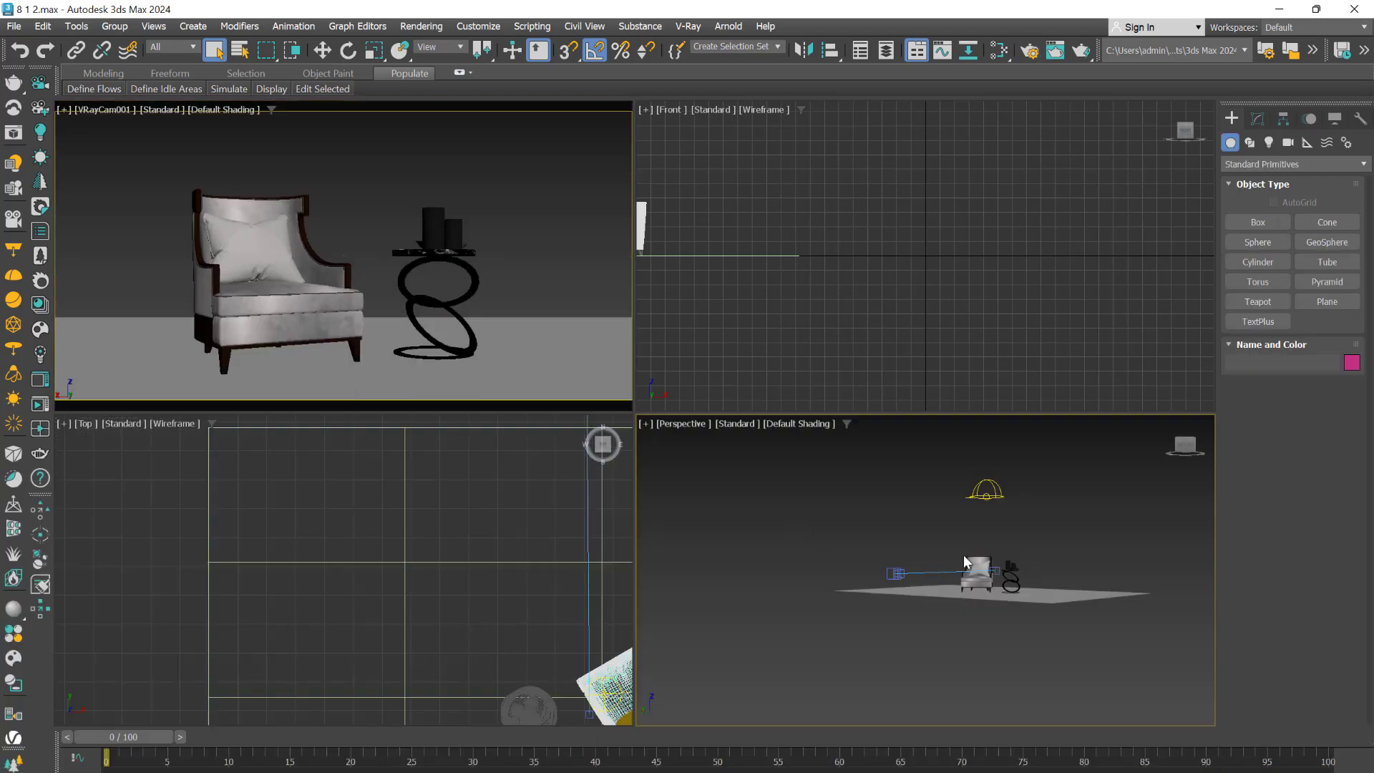
Start a V-Ray interactive (IPR) render of the Perspective view and move the frame buffer off the viewports.
left_click(1029, 50)
left_click_drag(126, 488, 391, 233)
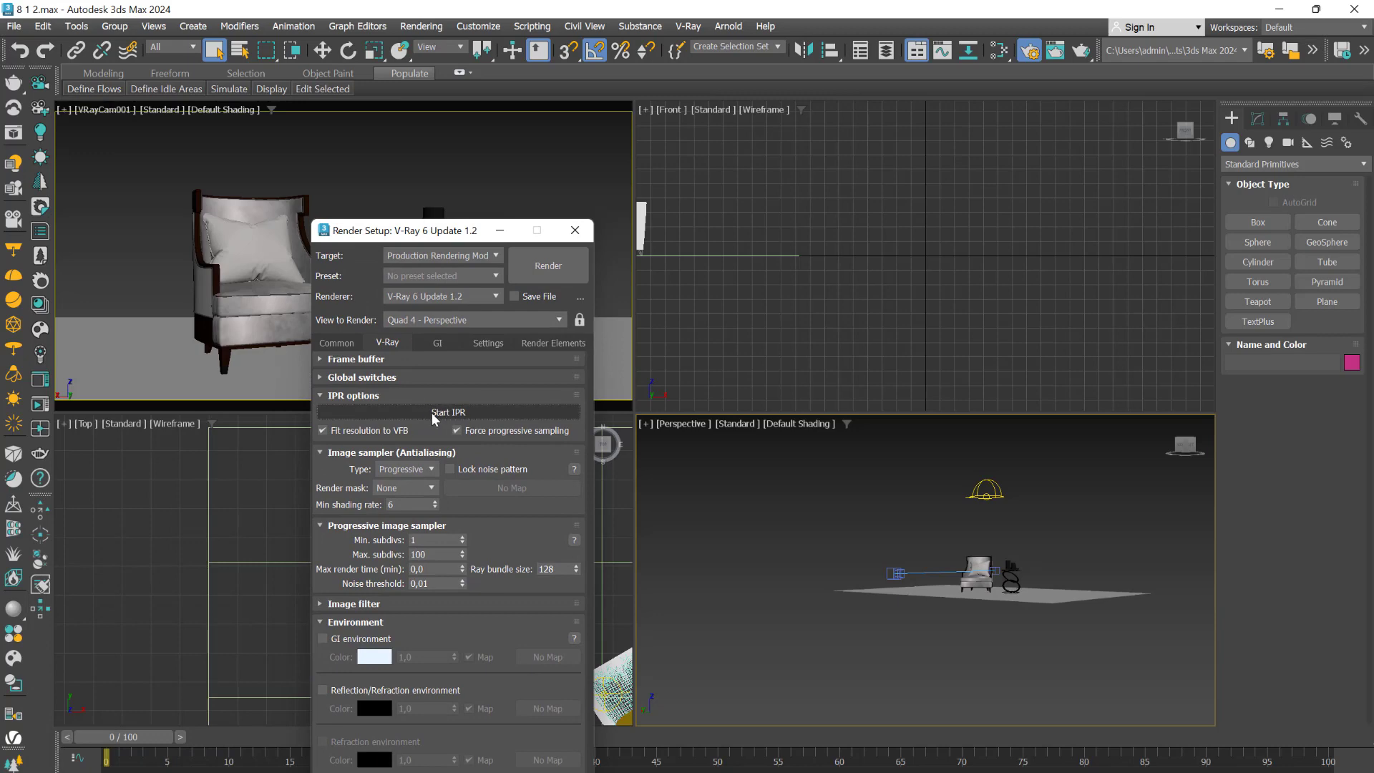
left_click(470, 414)
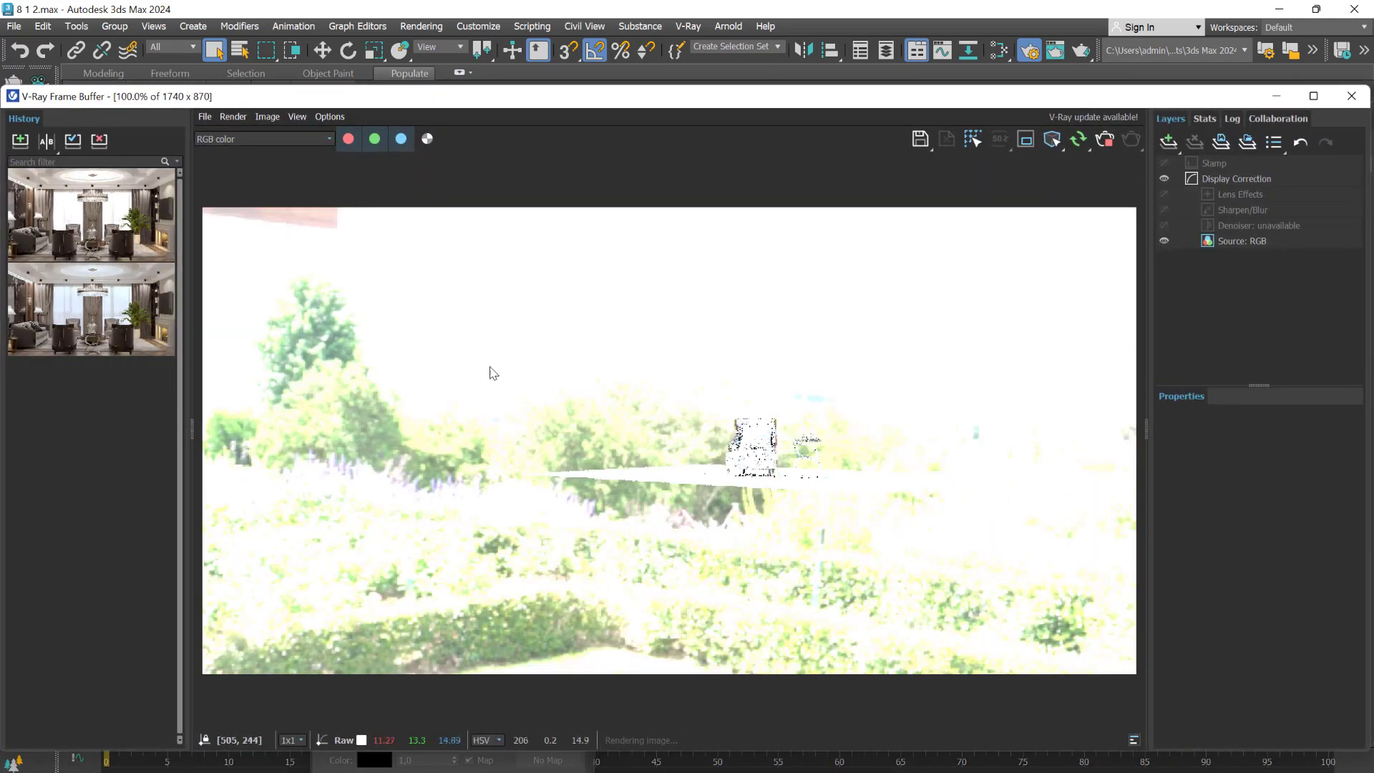
left_click_drag(418, 89, 445, 389)
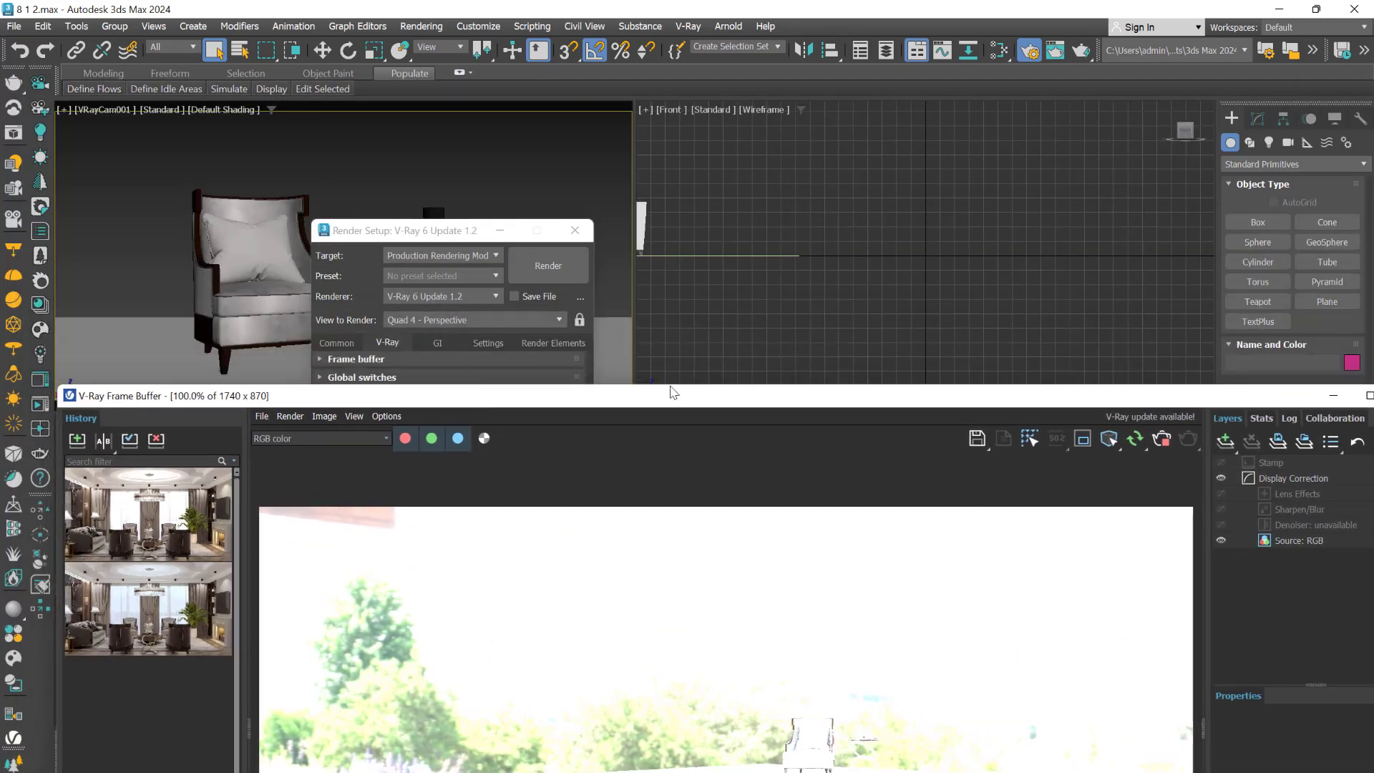
left_click_drag(872, 401, 531, 574)
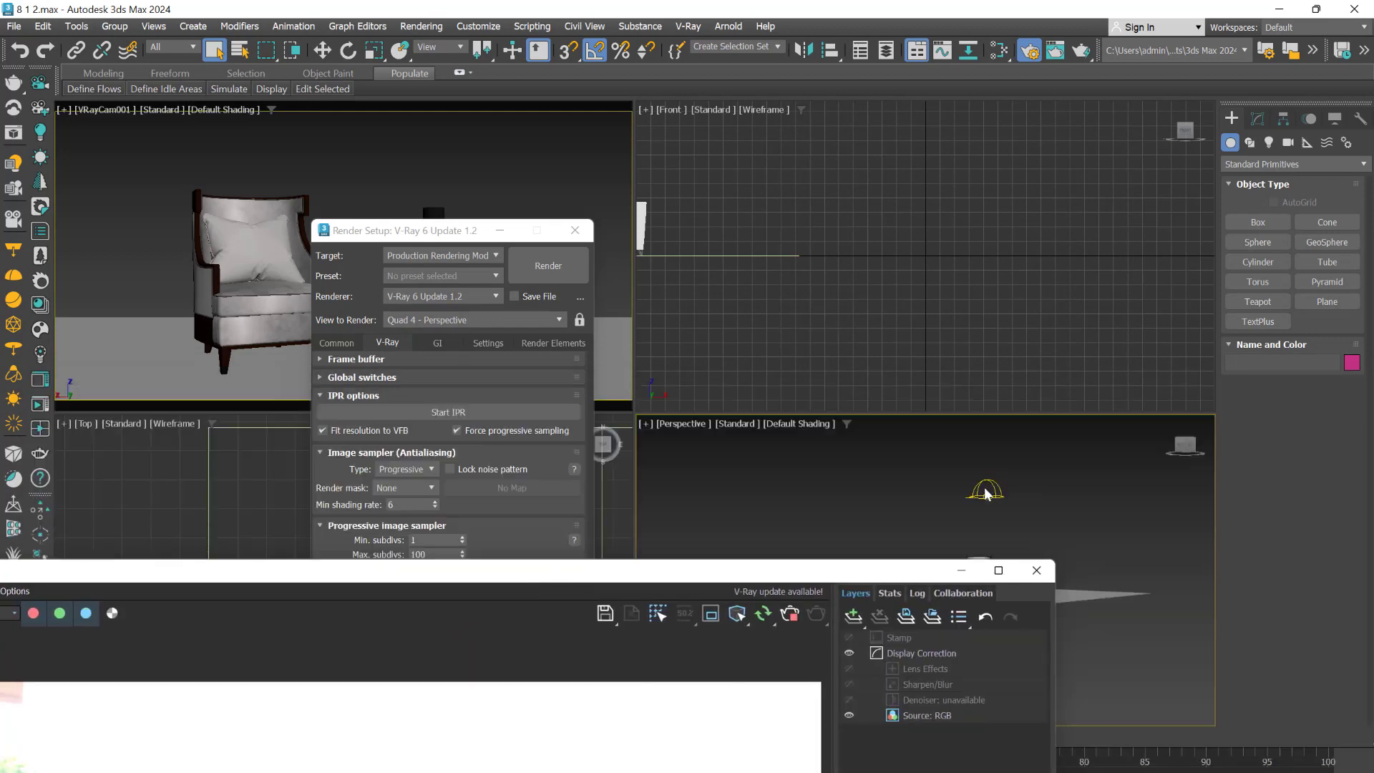
Select the dome light above the armchair and clear its texture map.
left_click(985, 494)
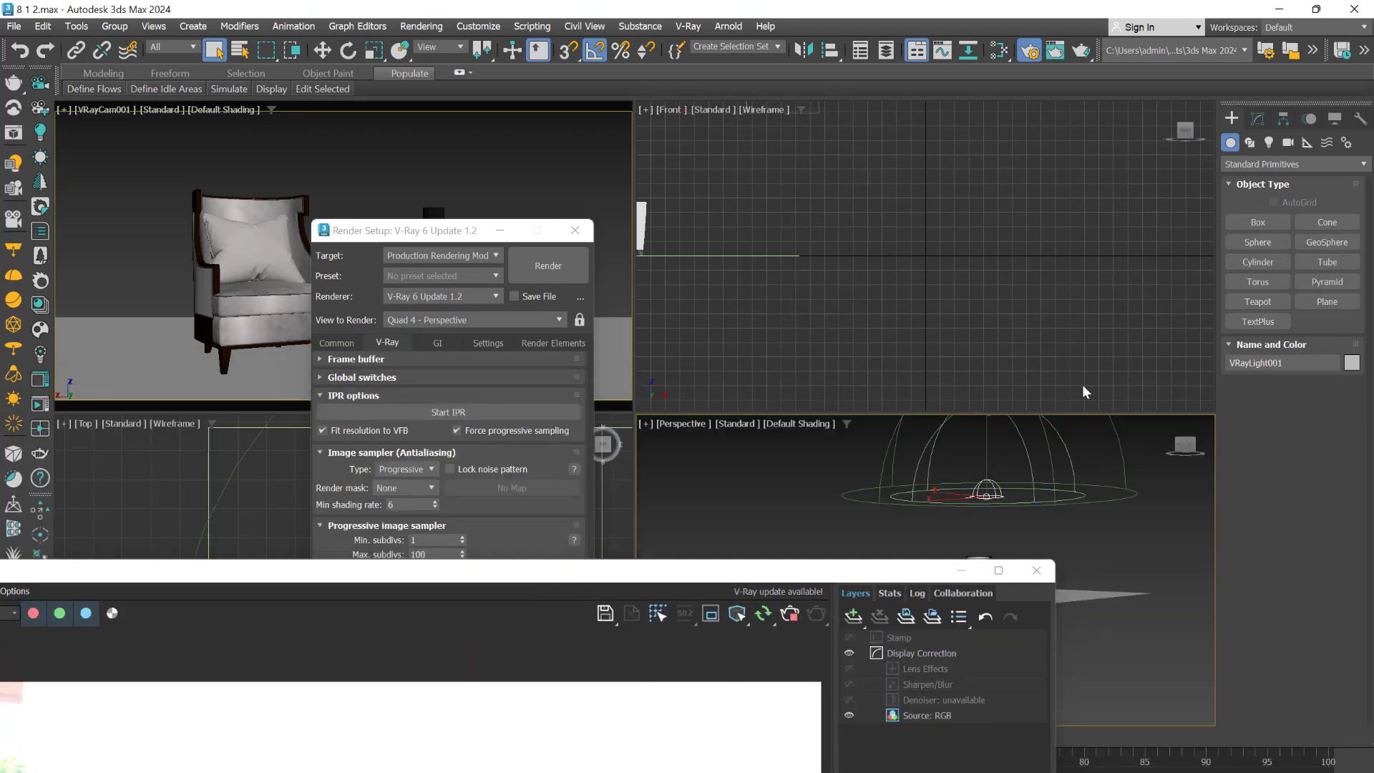
left_click(1259, 118)
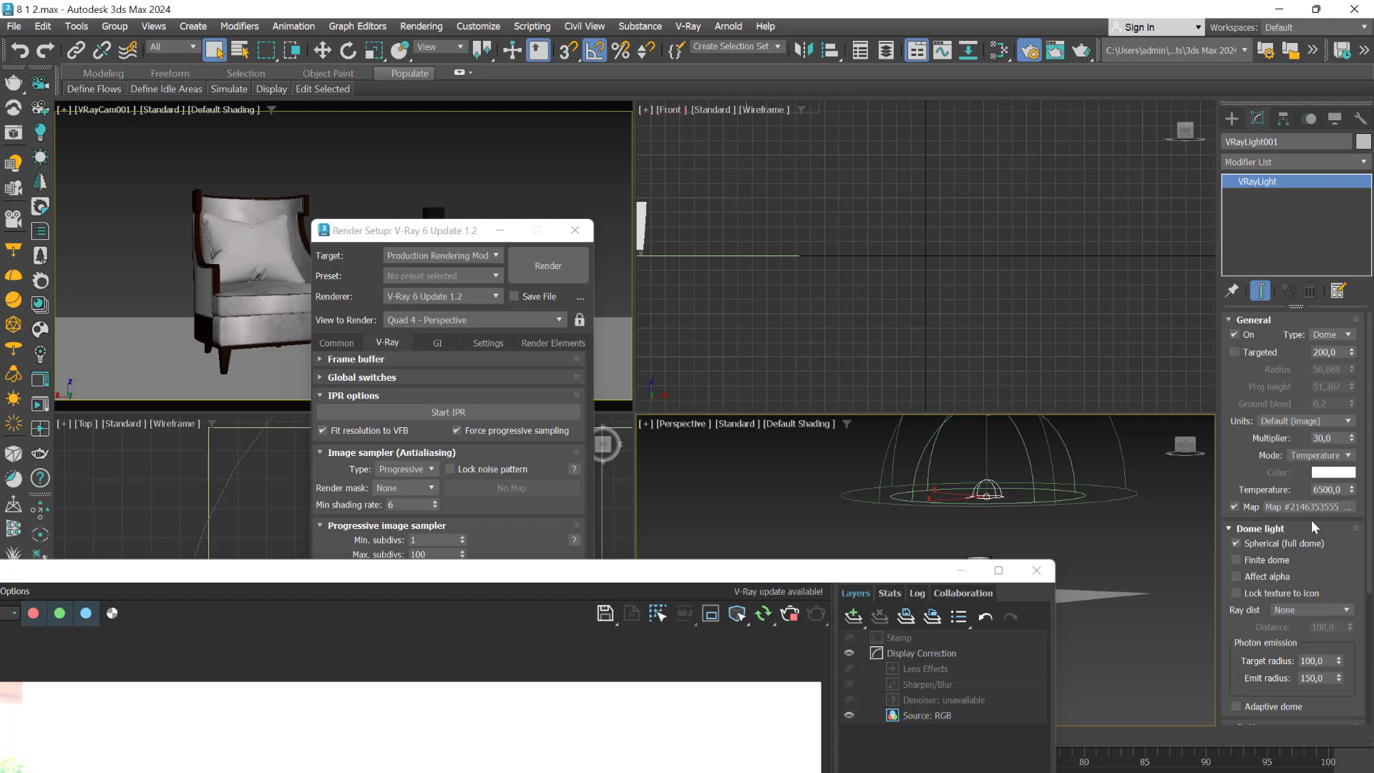
left_click_drag(724, 571, 703, 303)
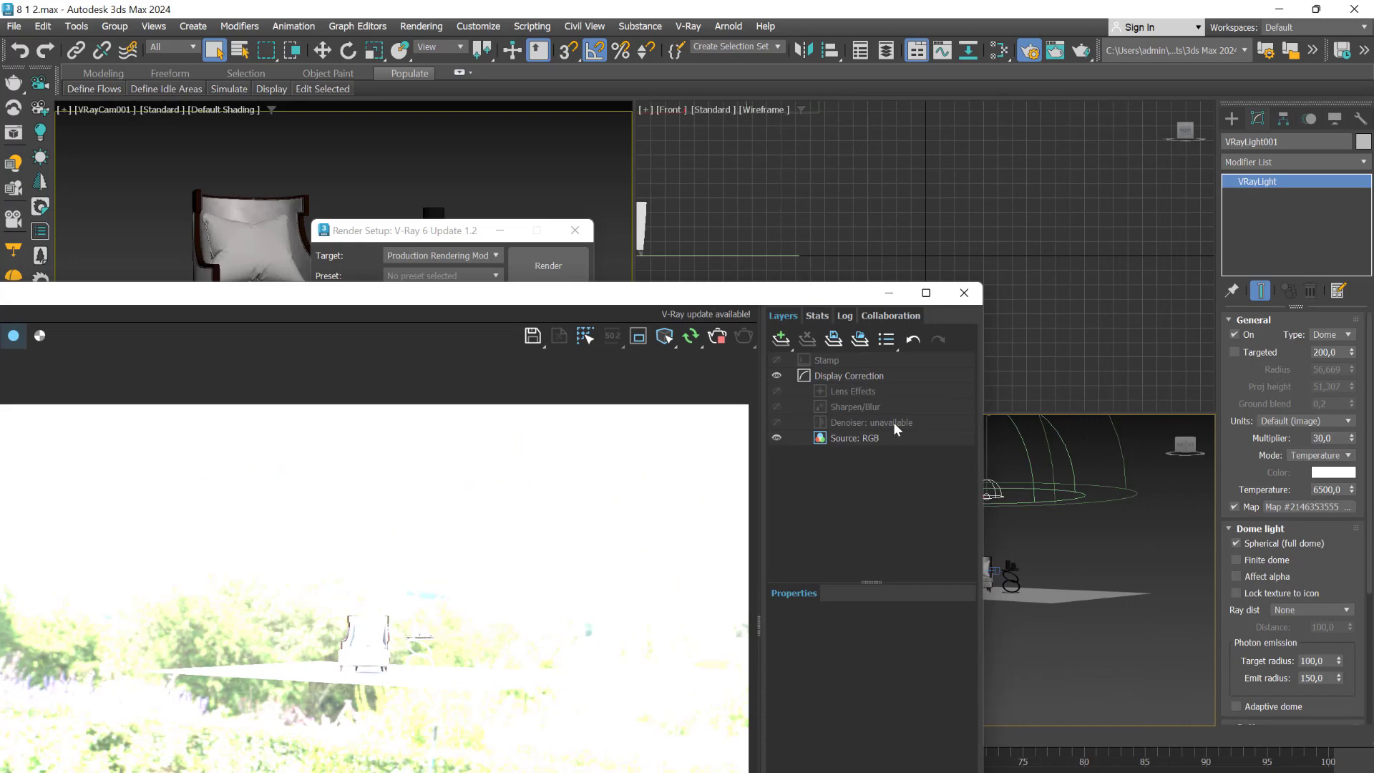
left_click(1116, 555)
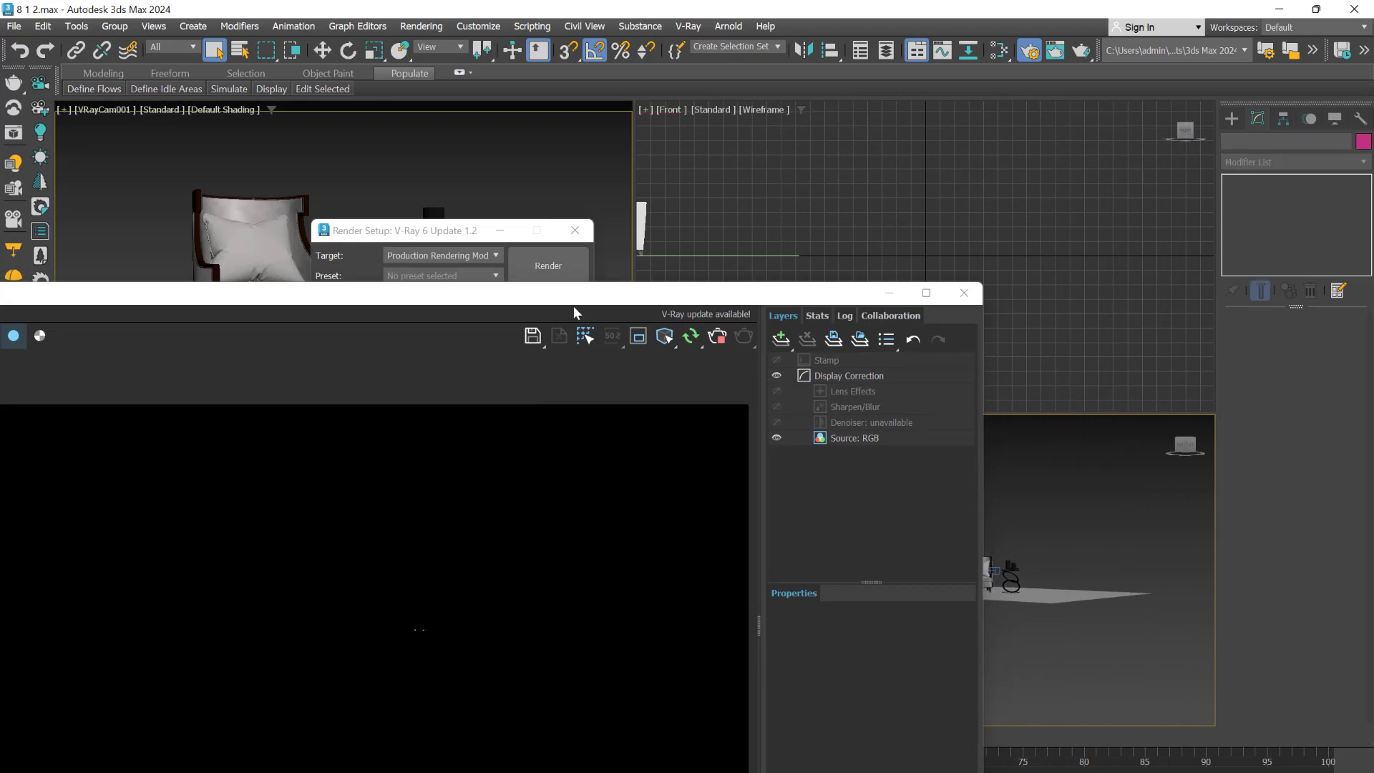
left_click_drag(573, 313, 754, 568)
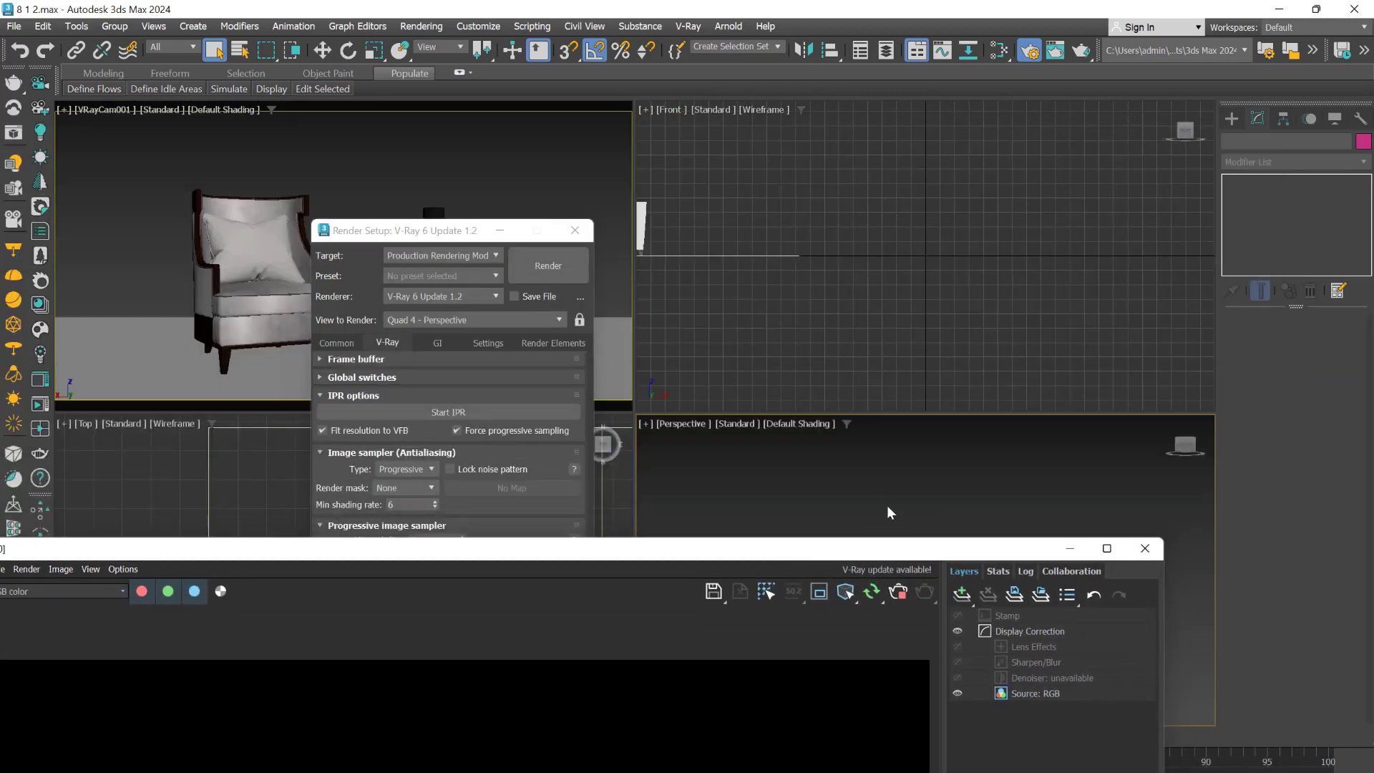
left_click(891, 487)
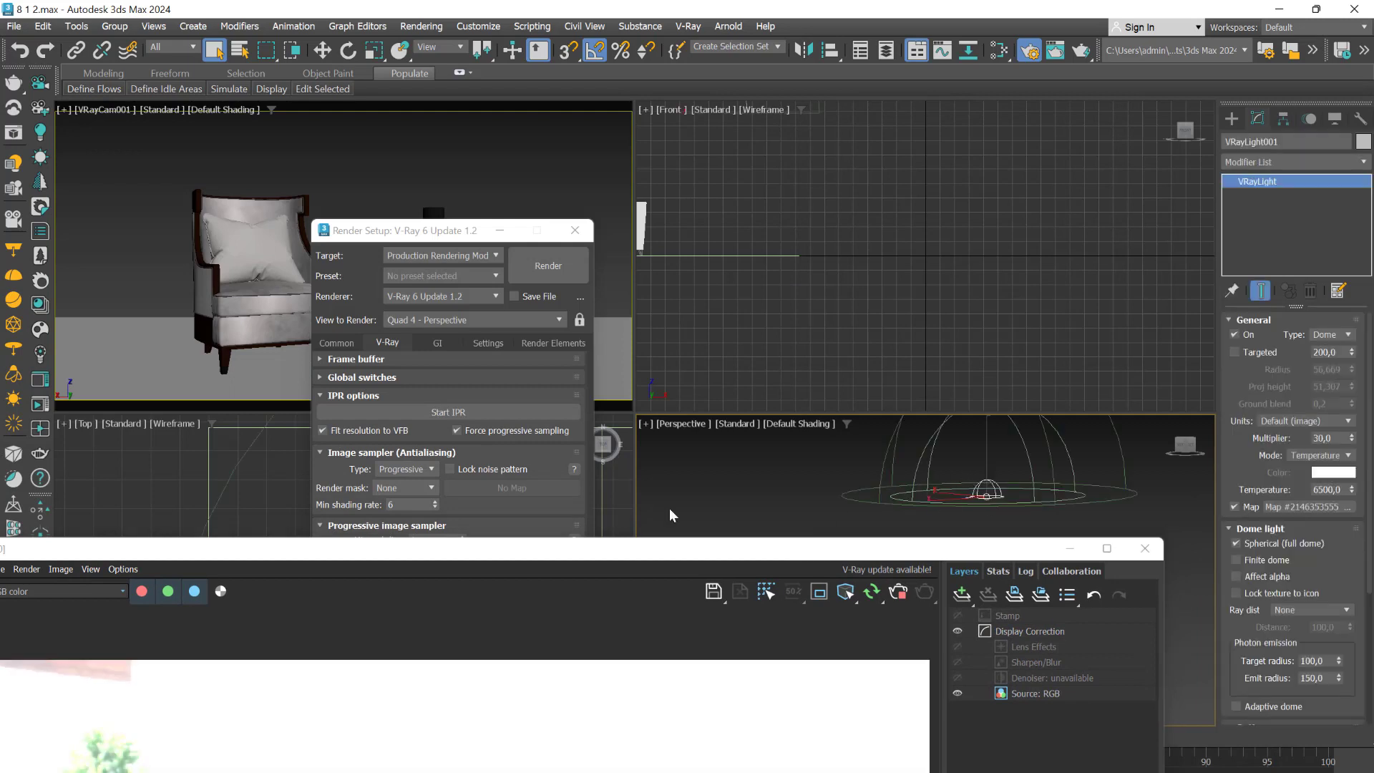
right_click(1312, 509)
left_click(1342, 556)
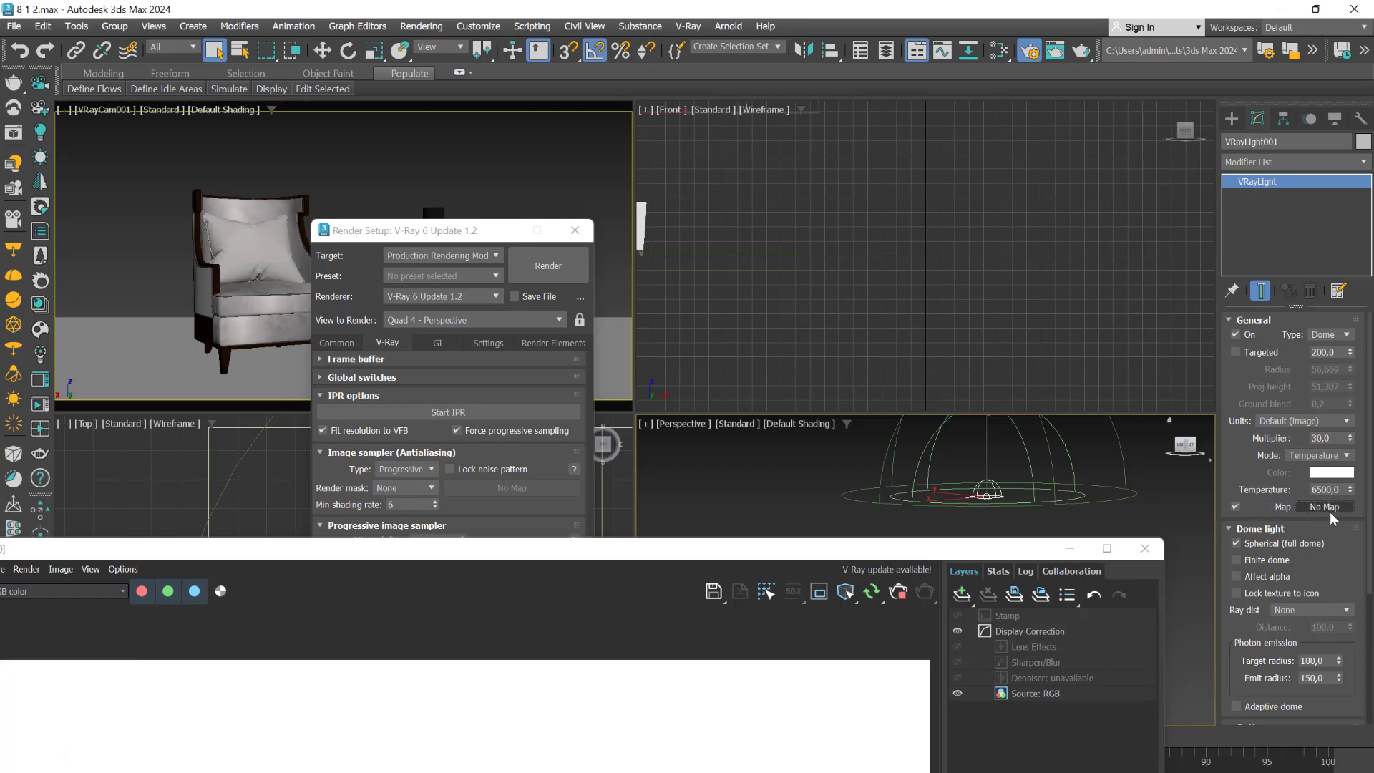
left_click(1325, 507)
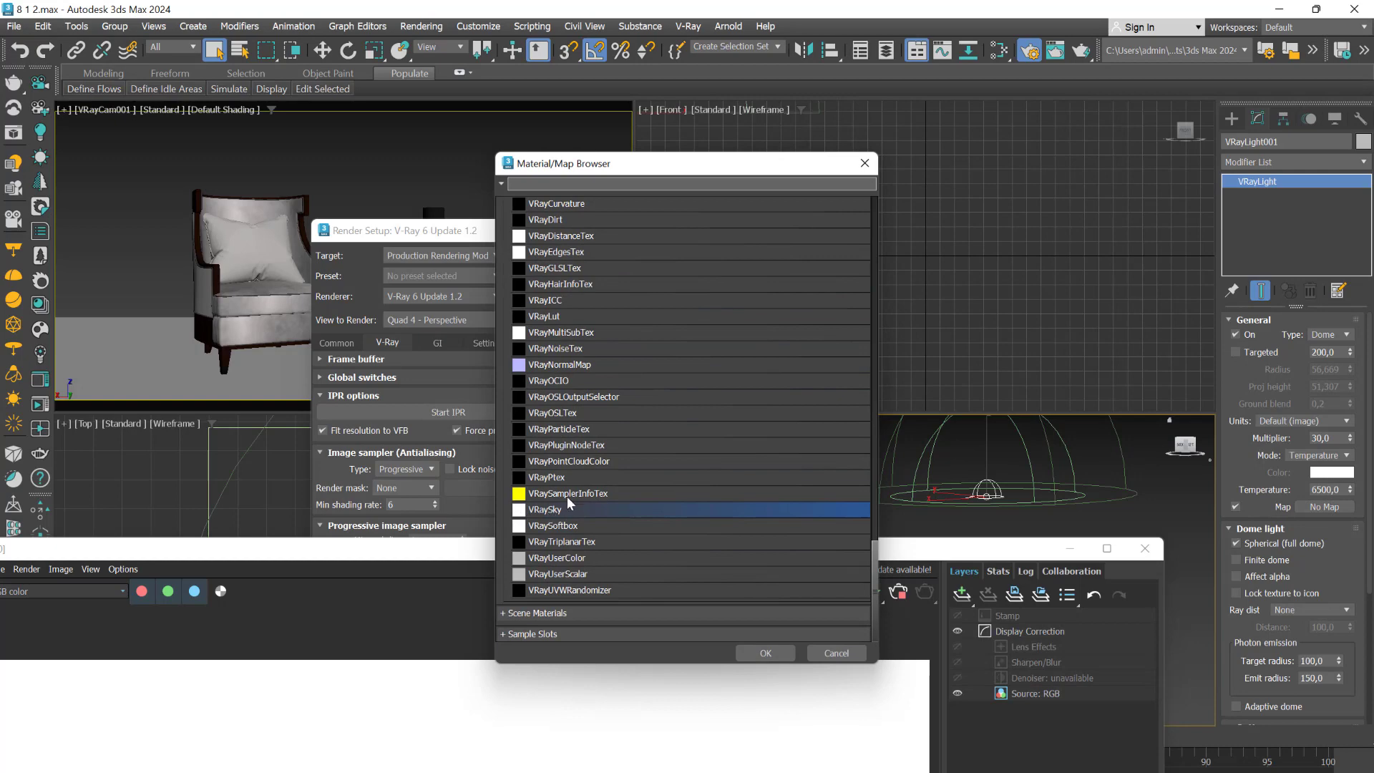
scroll(576, 486, "up", 5)
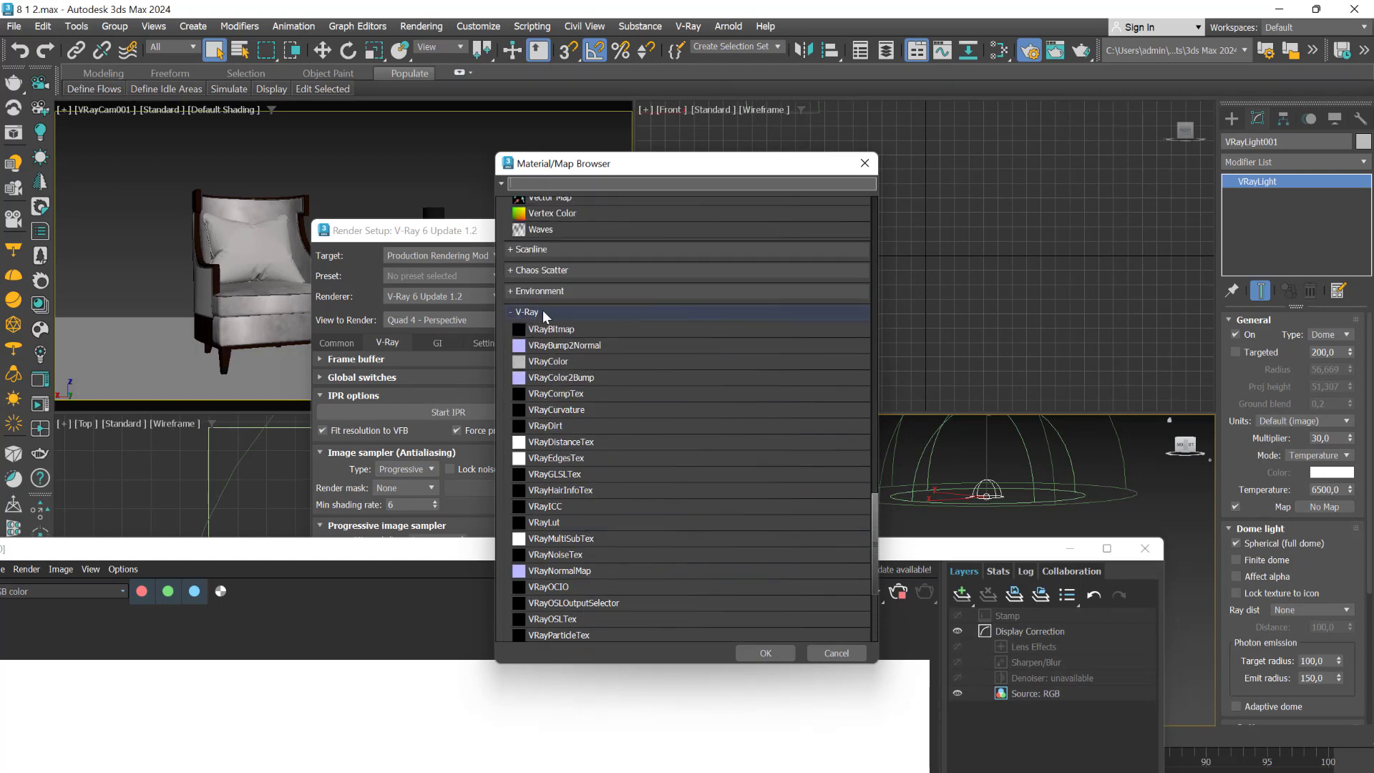
scroll(594, 483, "down", 5)
left_click(552, 527)
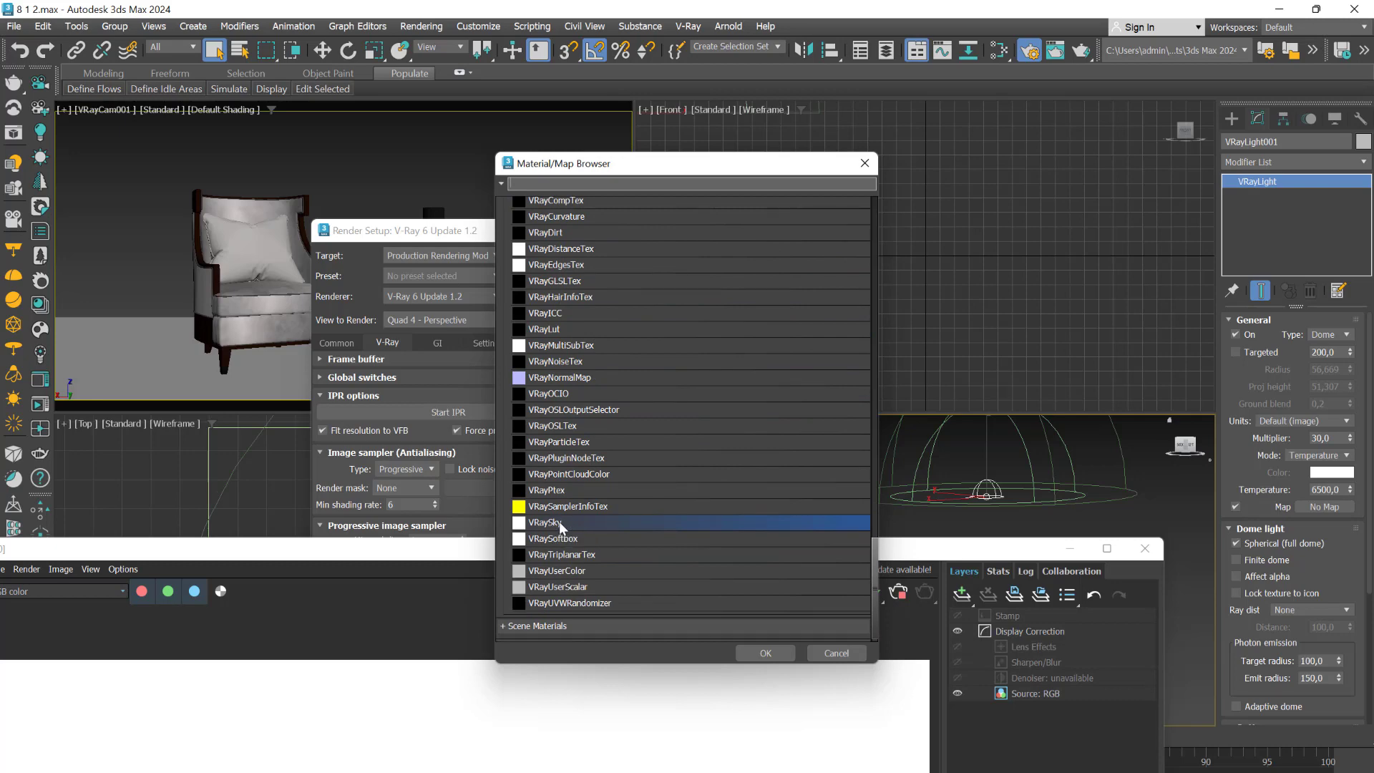
left_click(838, 653)
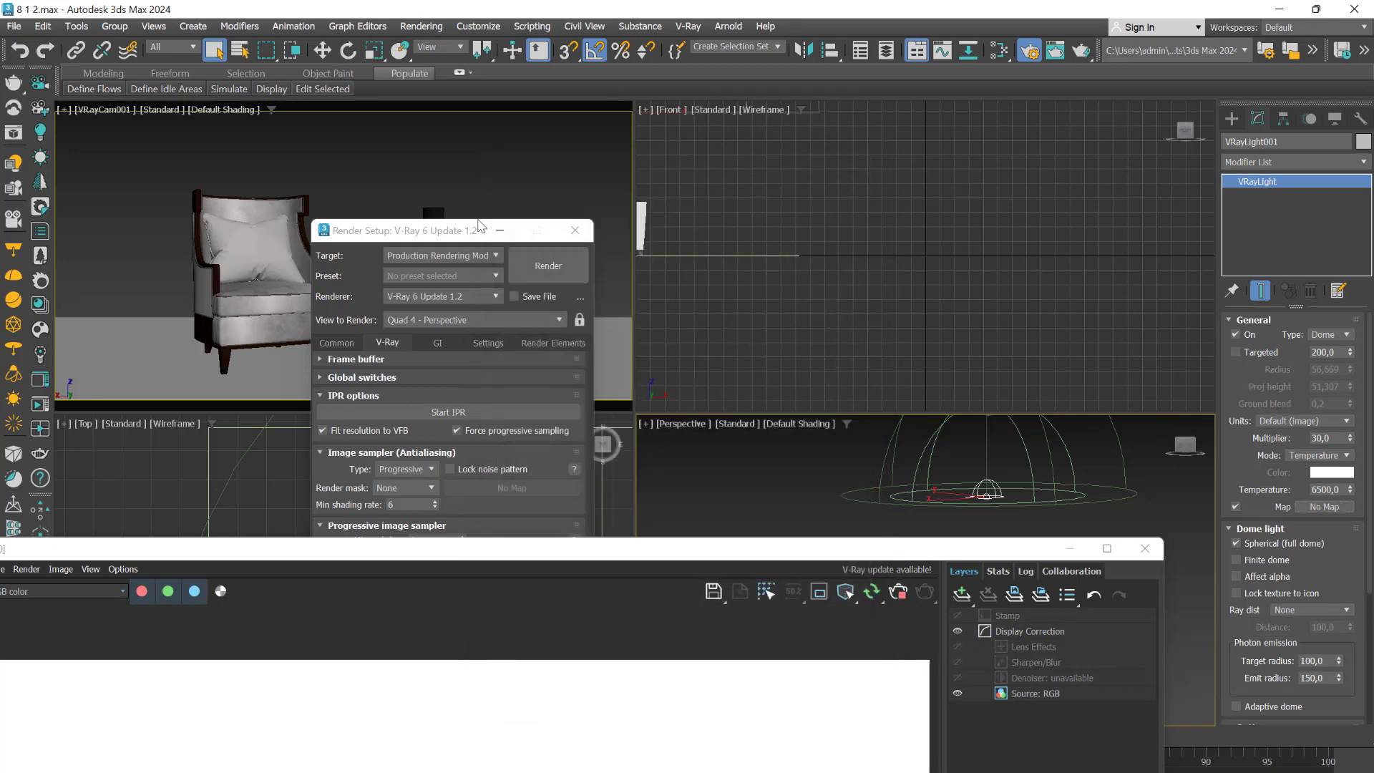
Stop the interactive render and close the frame buffer, leaving Render Setup clear of the viewports.
left_click_drag(437, 232, 351, 271)
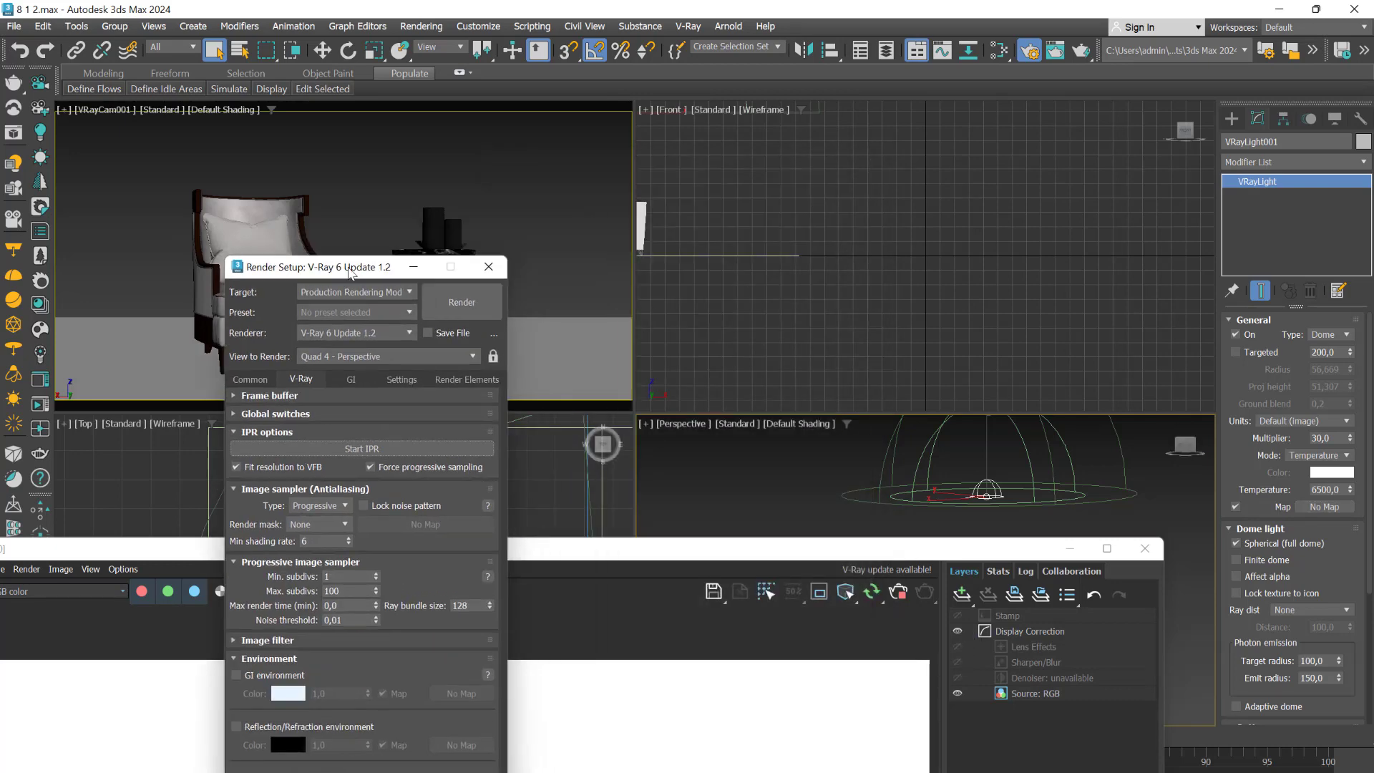
left_click(899, 598)
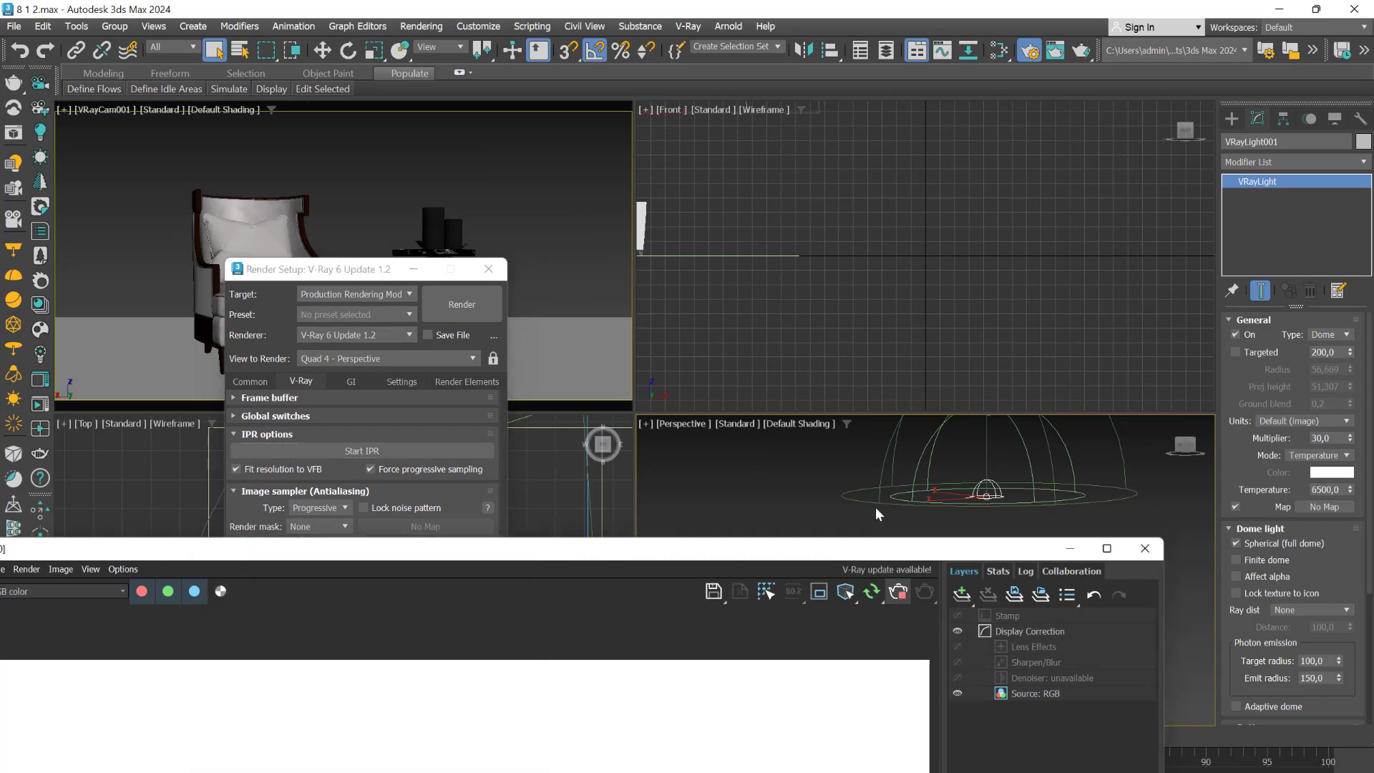
left_click(1145, 549)
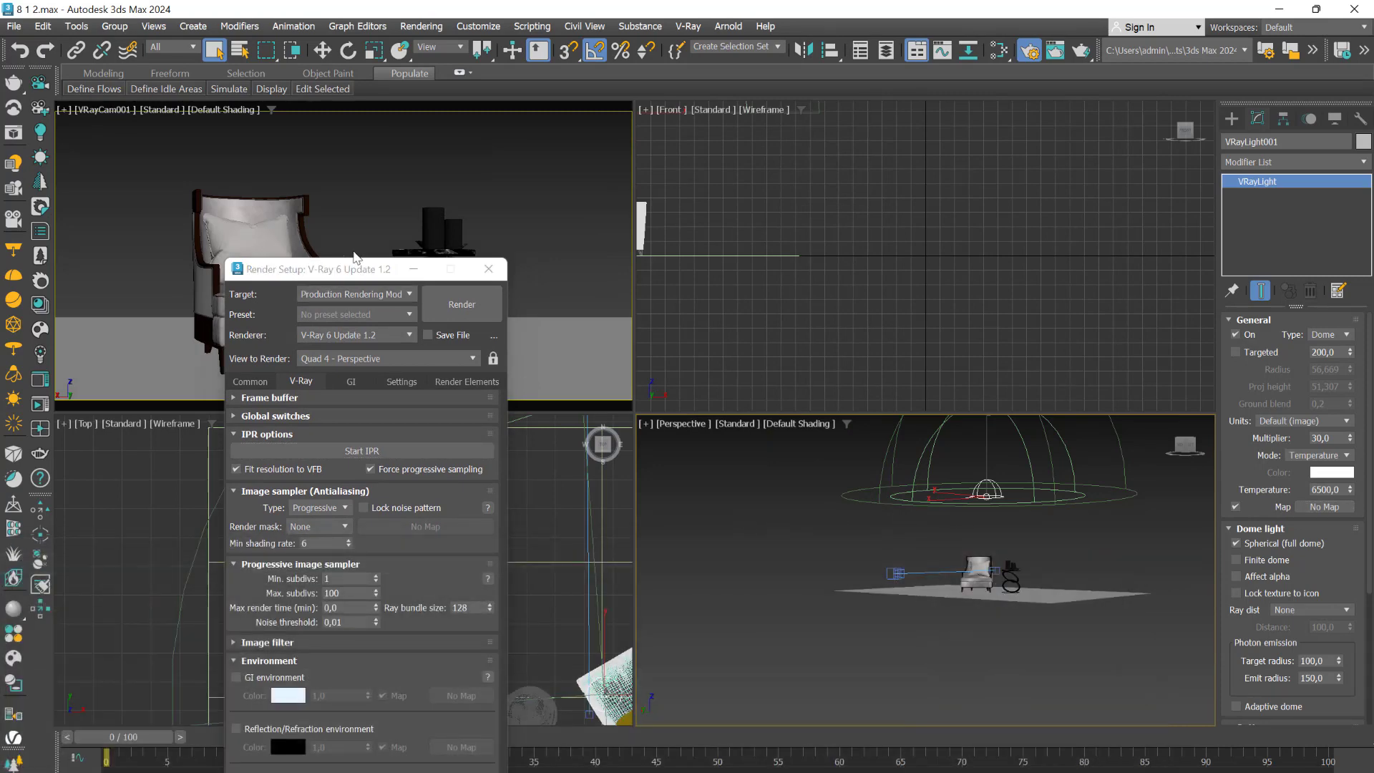
left_click_drag(324, 273, 163, 659)
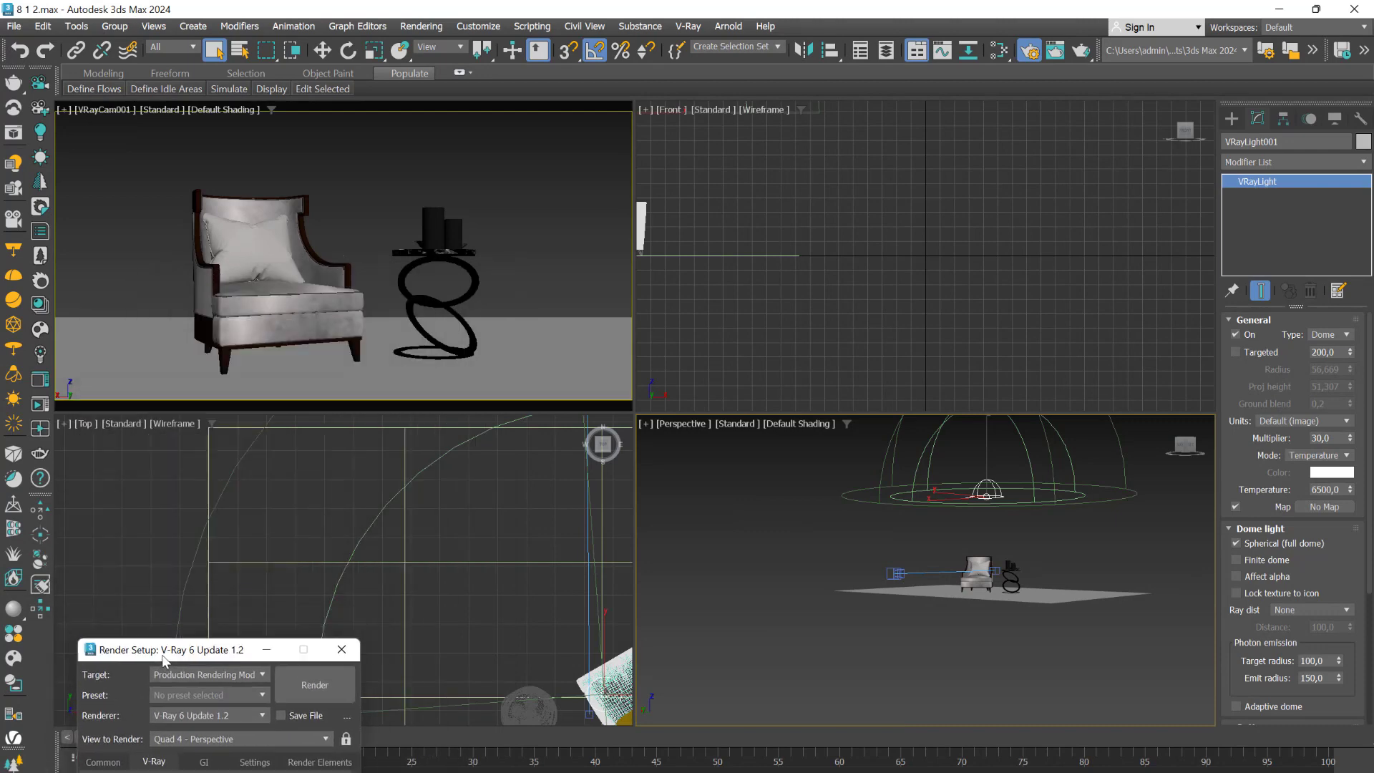
Create a VRaySun in the Top view, starting well below the floor plane and targeting the armchair, with an automatic VRaySky environment map.
left_click(304, 489)
scroll(315, 488, "down", 6)
right_click(500, 558)
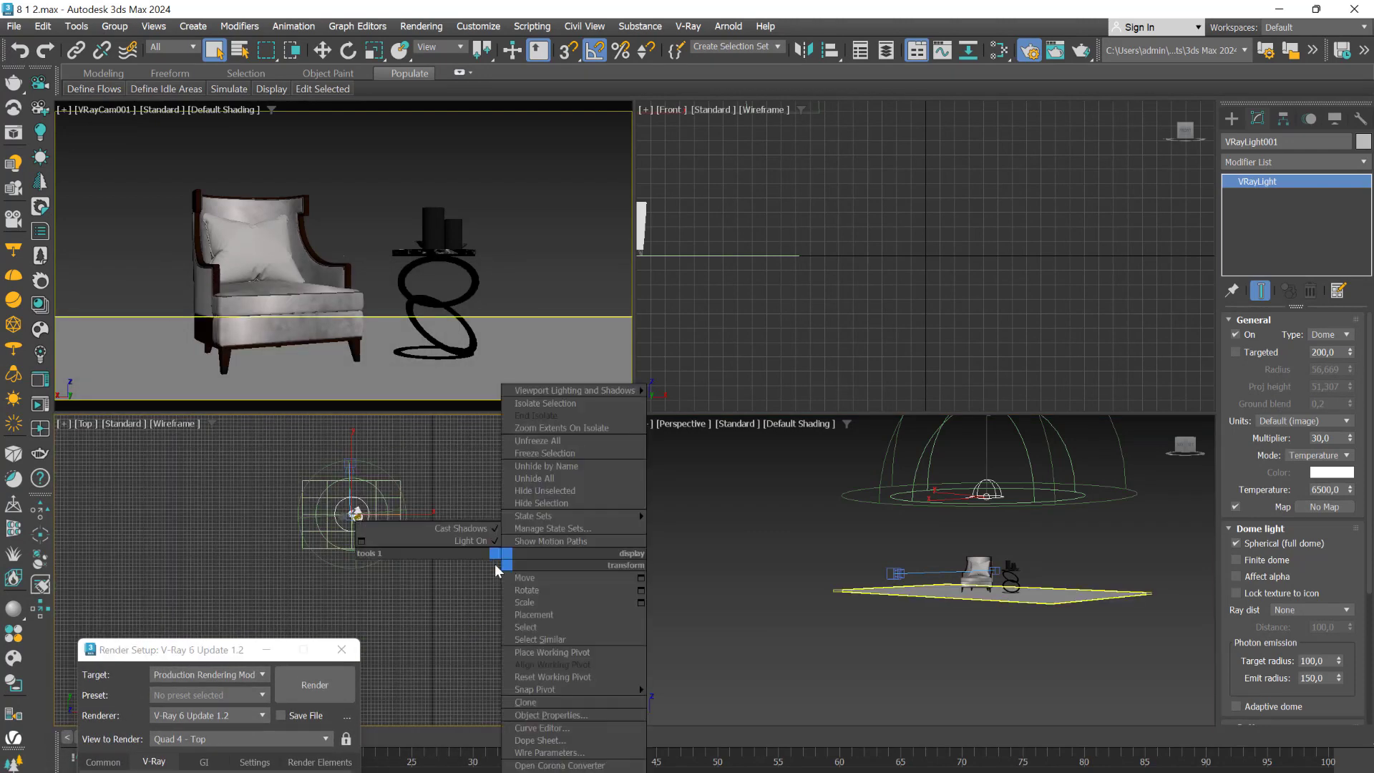
left_click(405, 594)
scroll(416, 585, "down", 3)
left_click(423, 590)
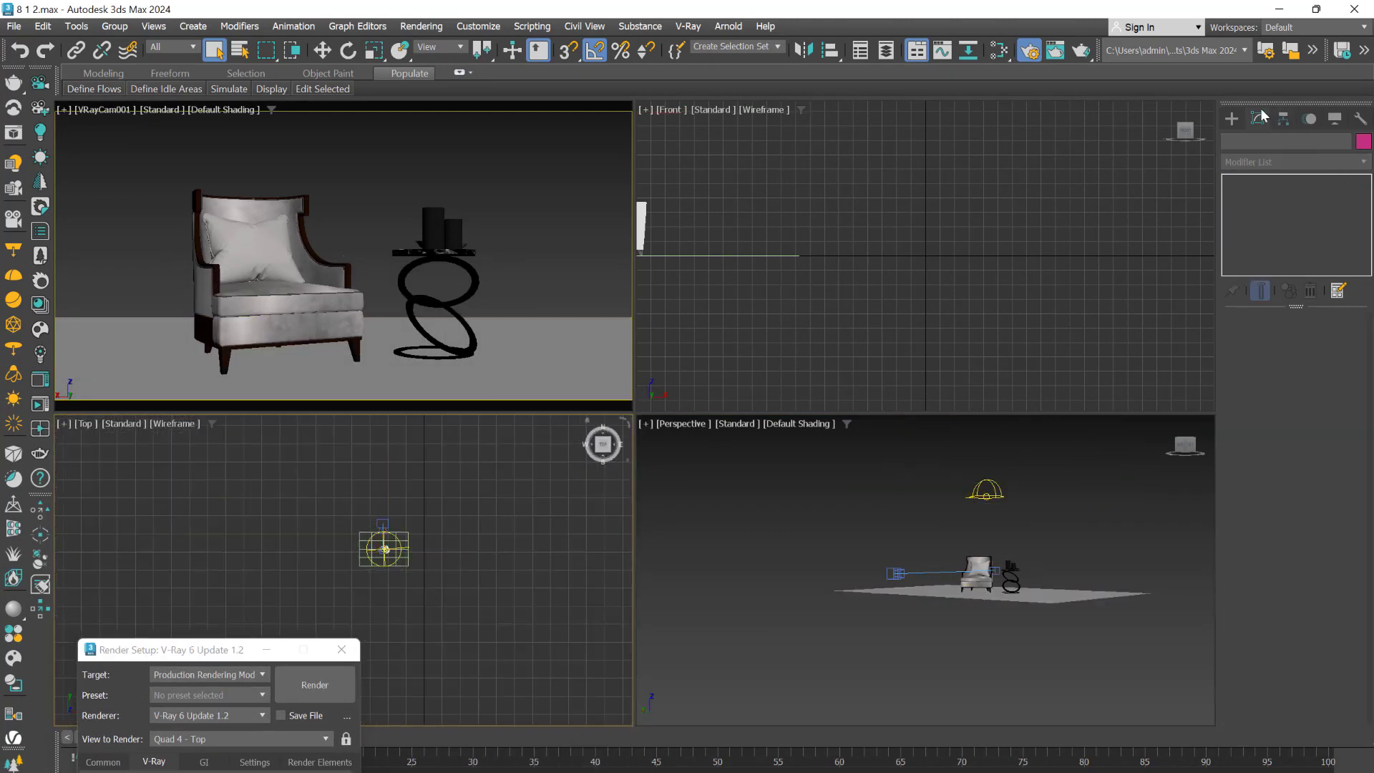
left_click(1232, 118)
left_click(1269, 143)
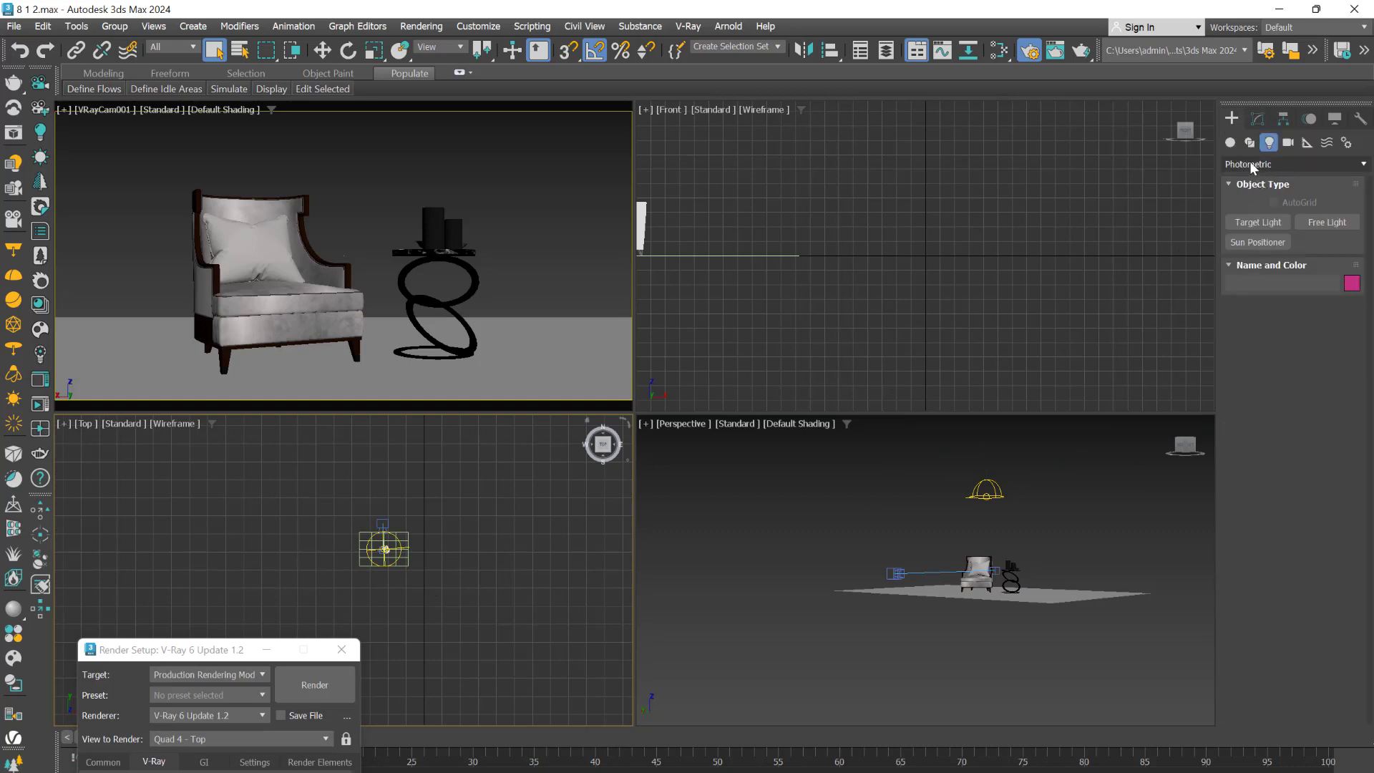
left_click(1250, 165)
left_click(1243, 225)
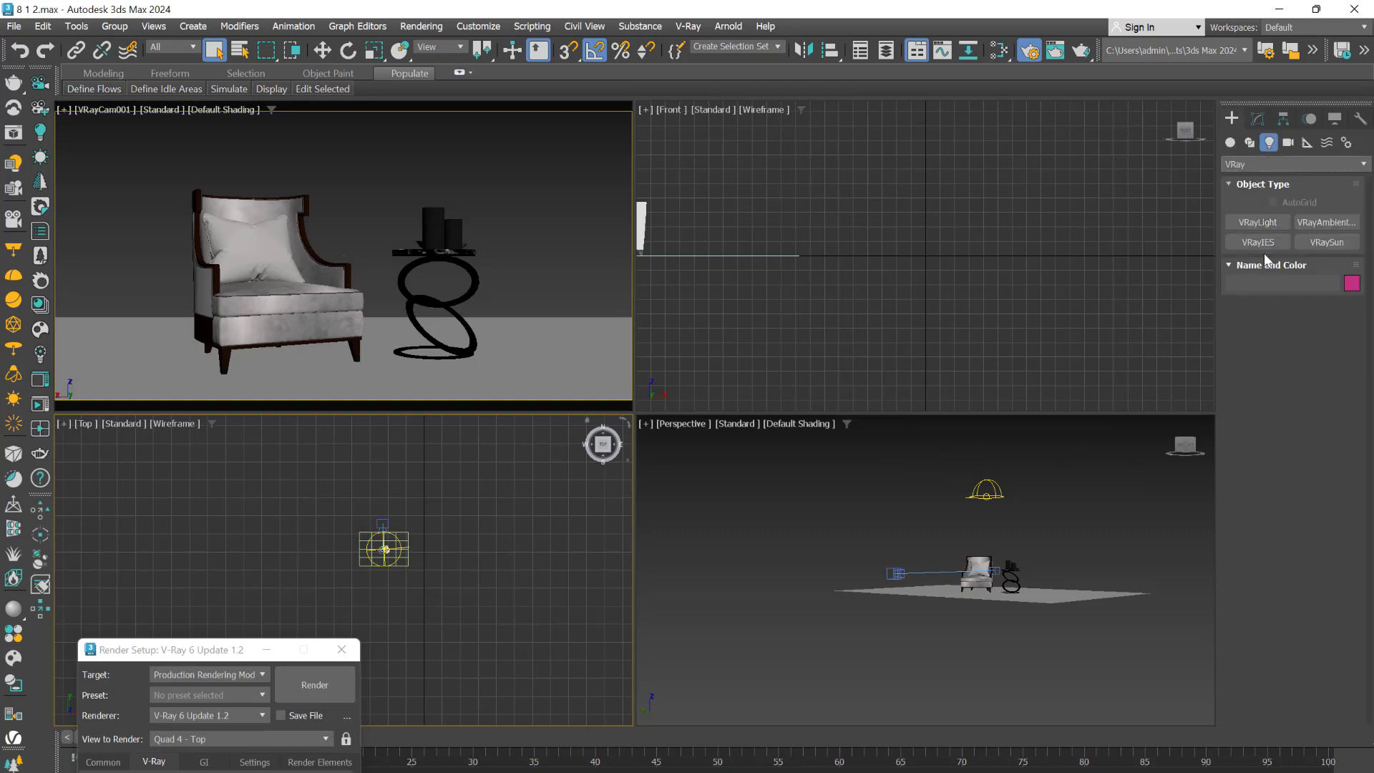
left_click(1326, 242)
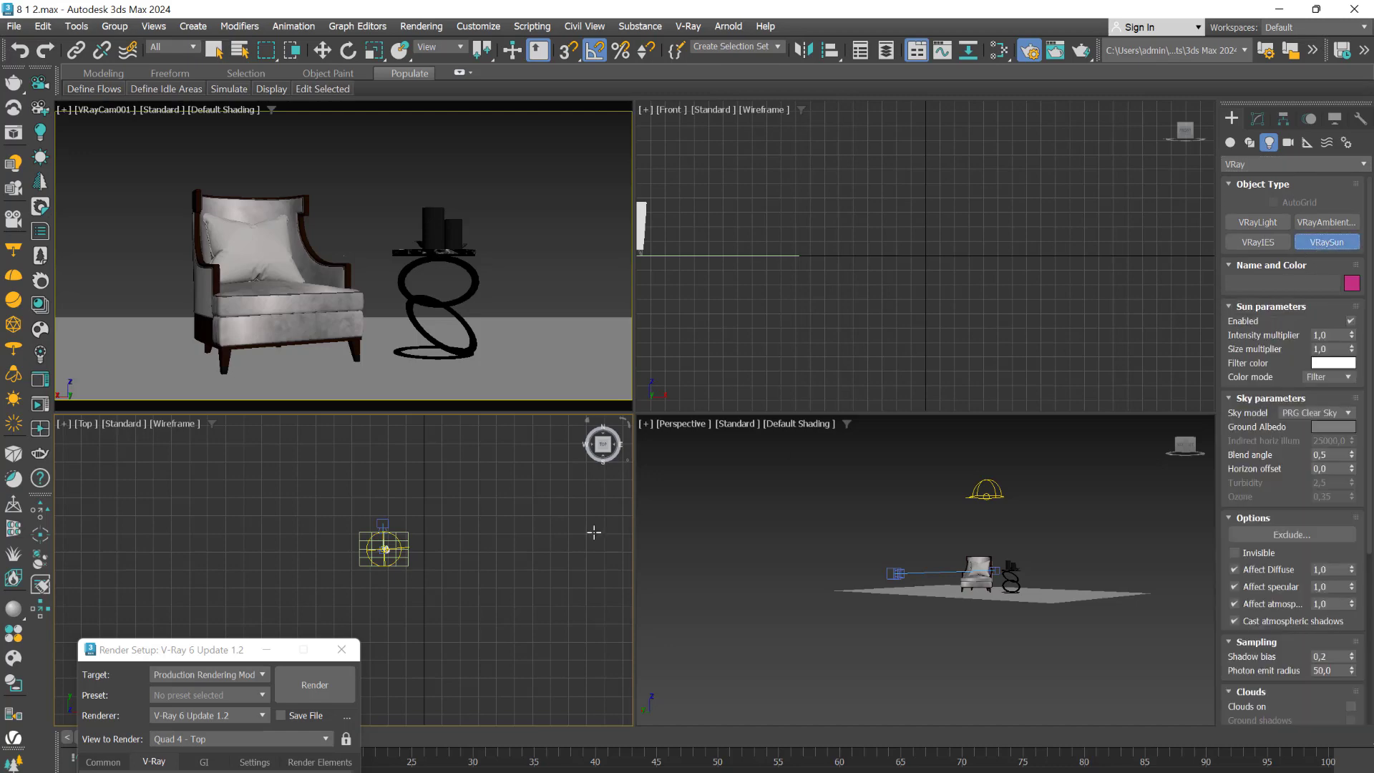
left_click(380, 548)
scroll(380, 548, "up", 4)
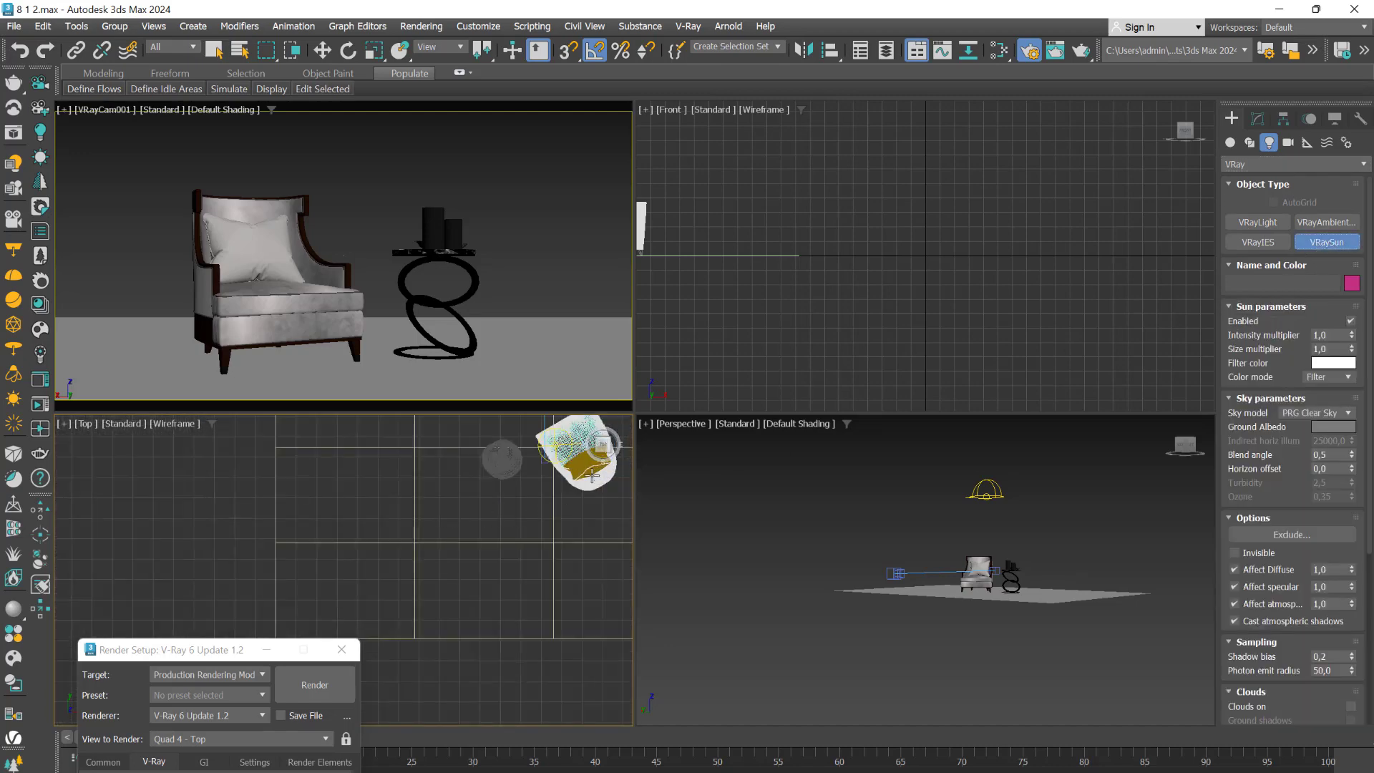
scroll(504, 507, "down", 7)
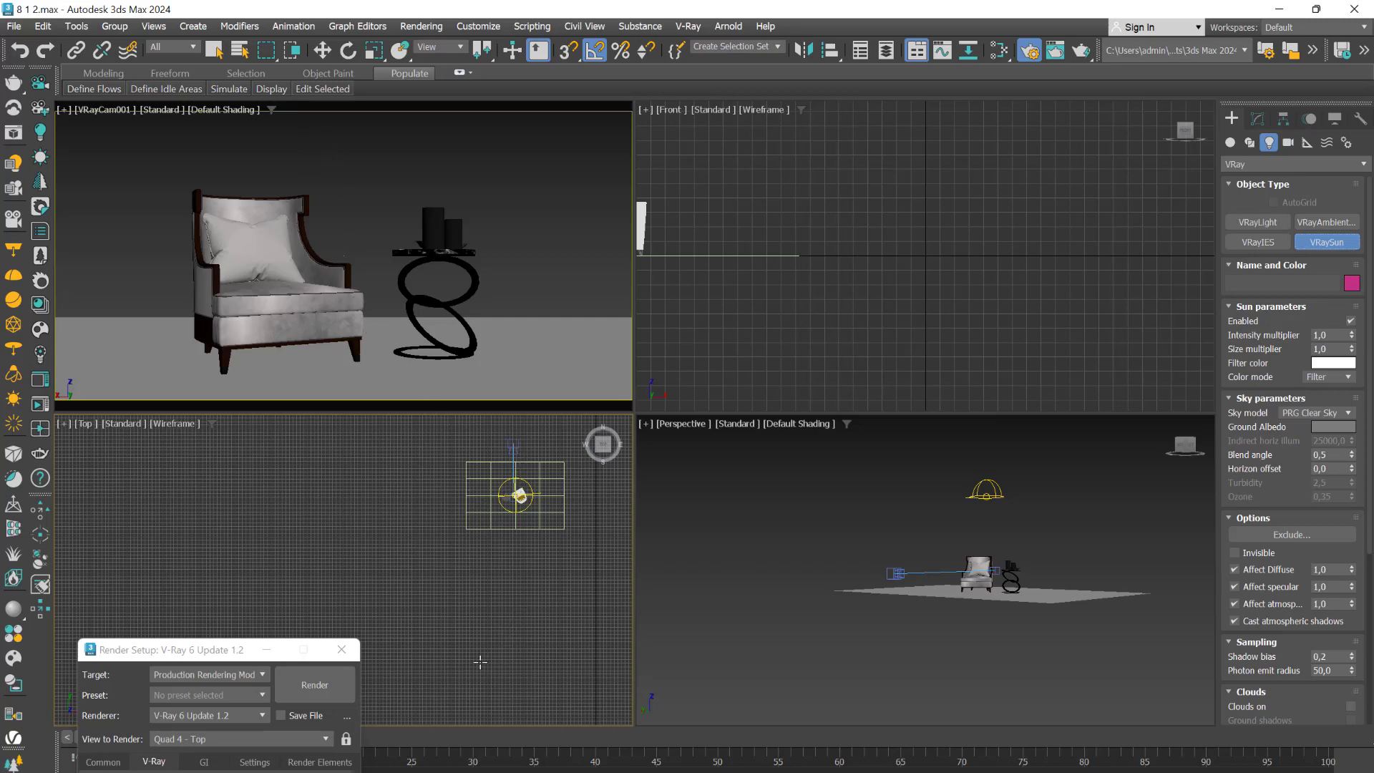
left_click_drag(480, 662, 520, 494)
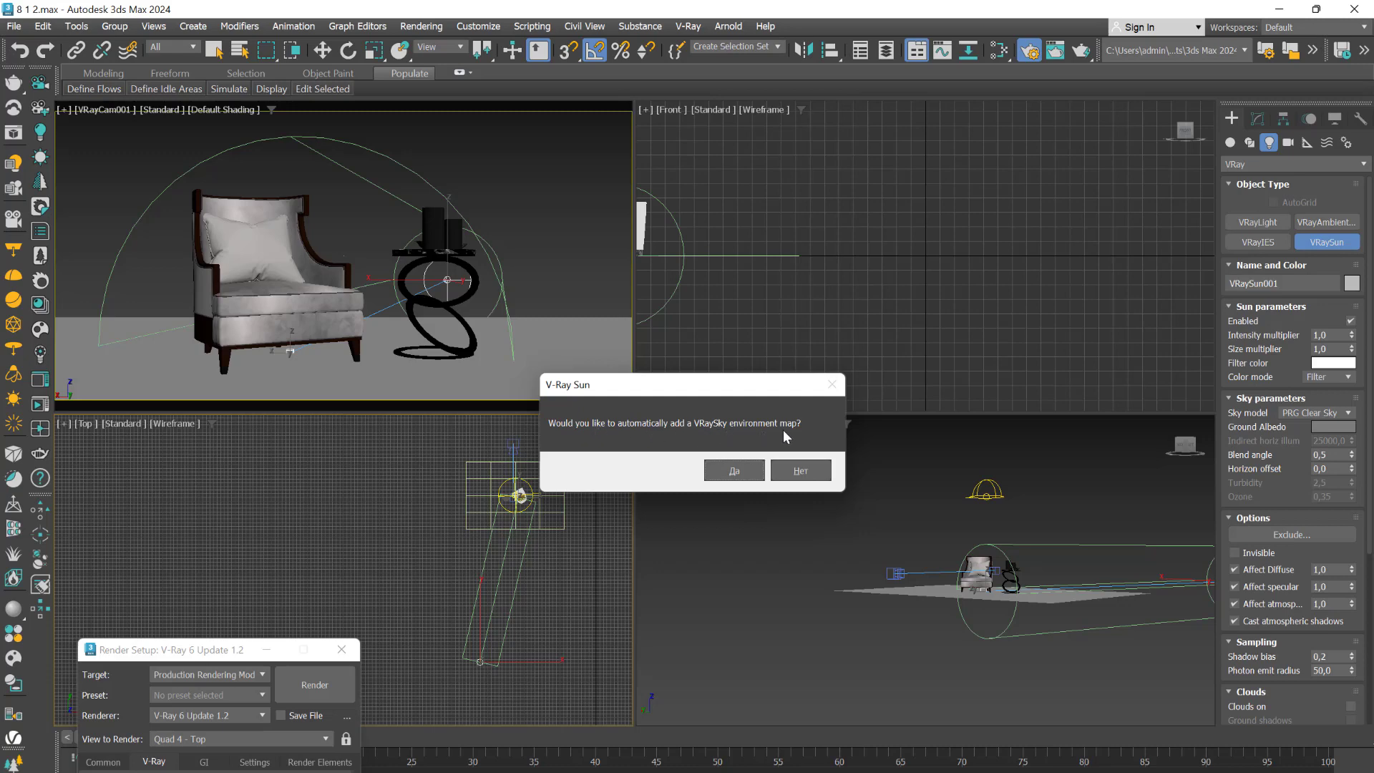
left_click(734, 472)
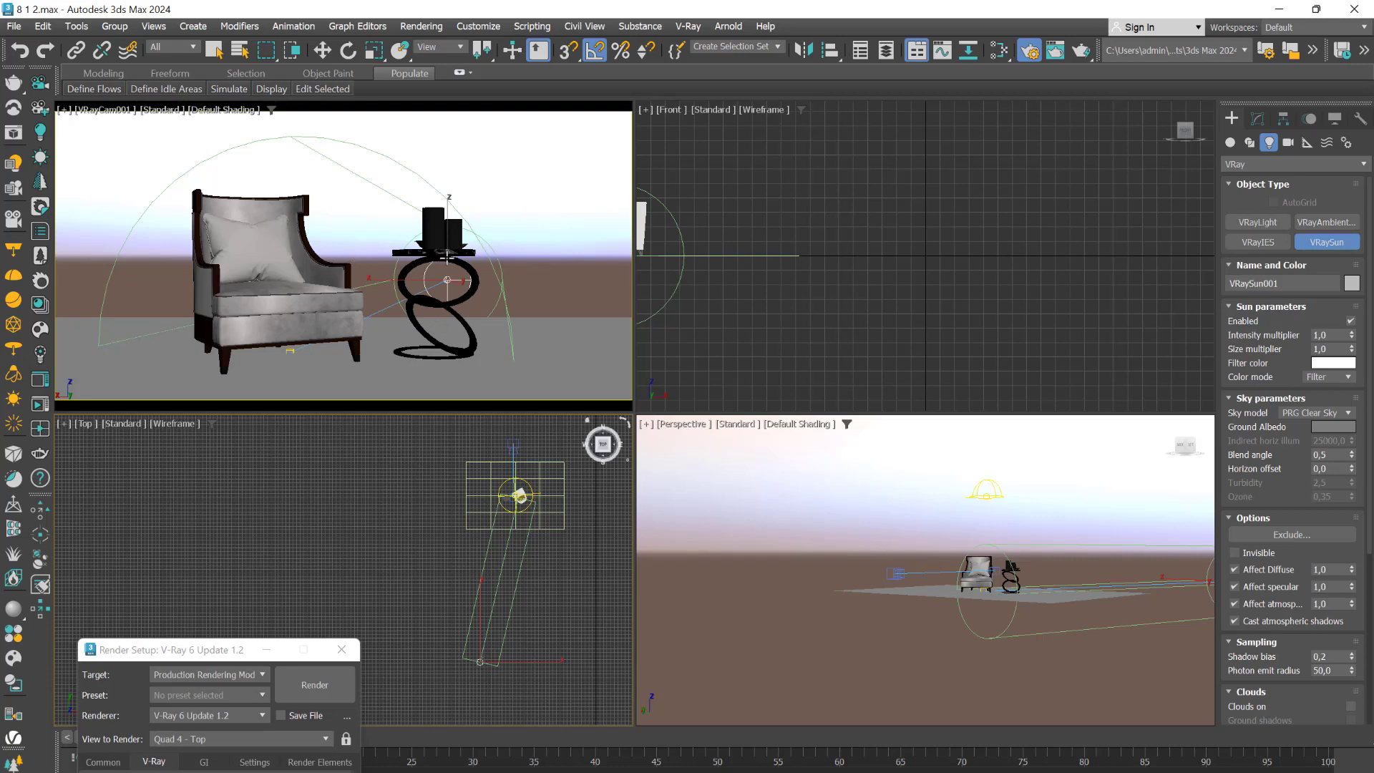
Start an interactive render of the VRayCam001 view and bring the whole rendered image into sight.
left_click(362, 191)
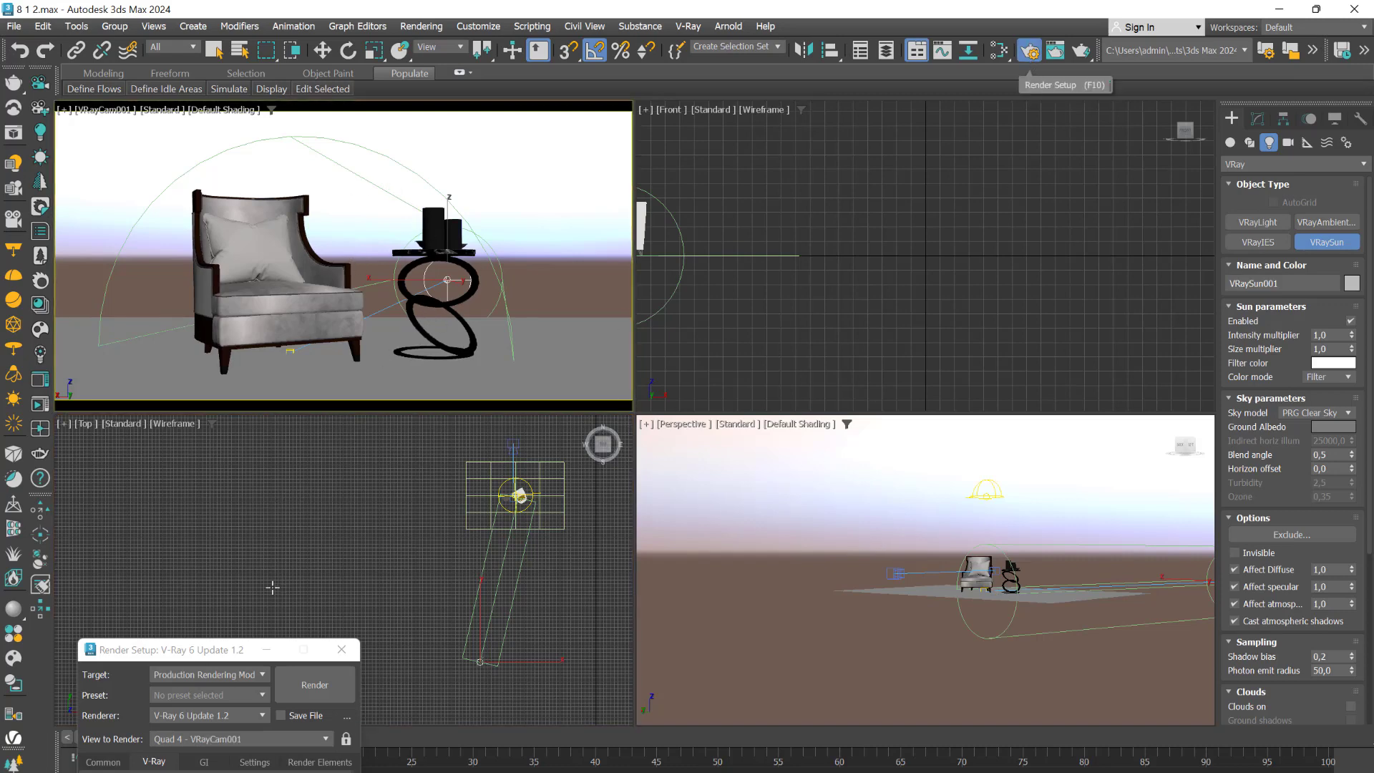
left_click_drag(182, 652, 249, 292)
left_click(279, 470)
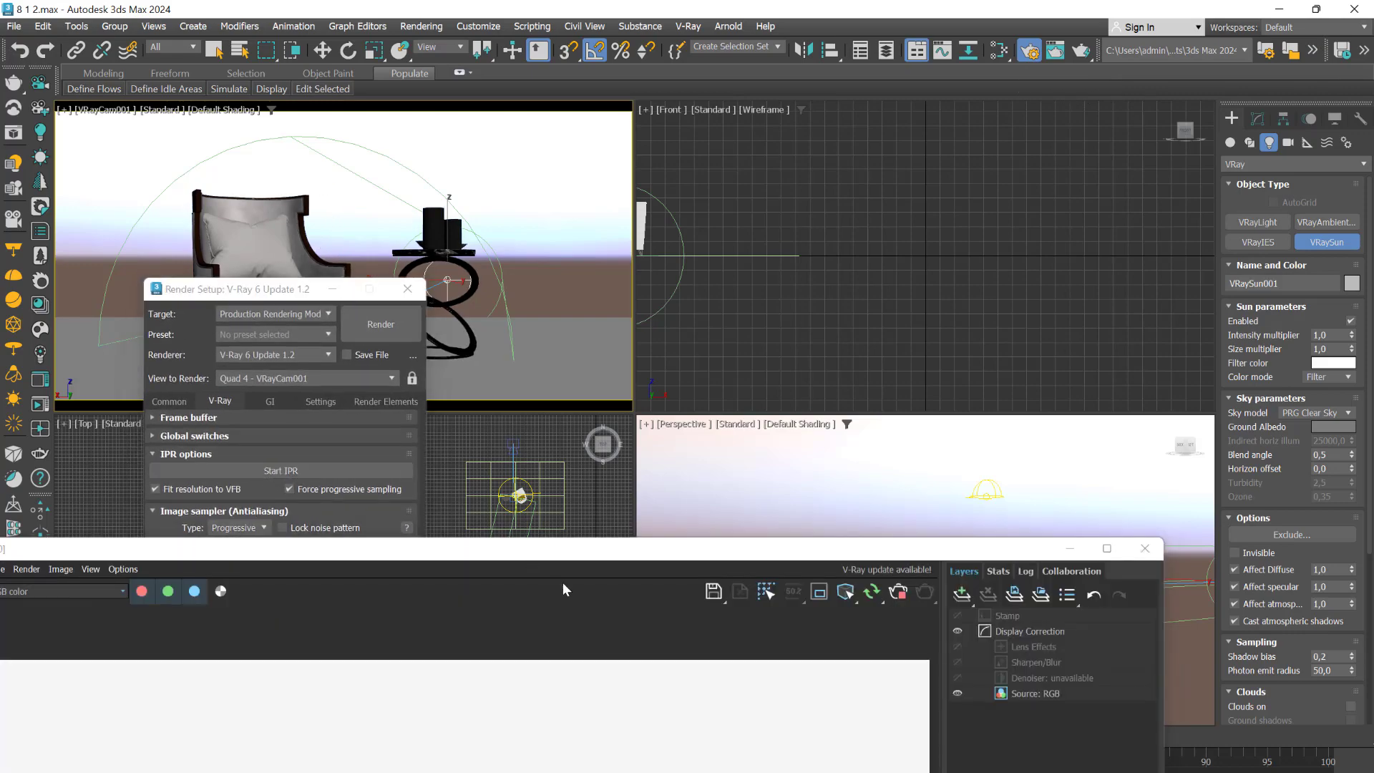
left_click_drag(564, 557, 647, 179)
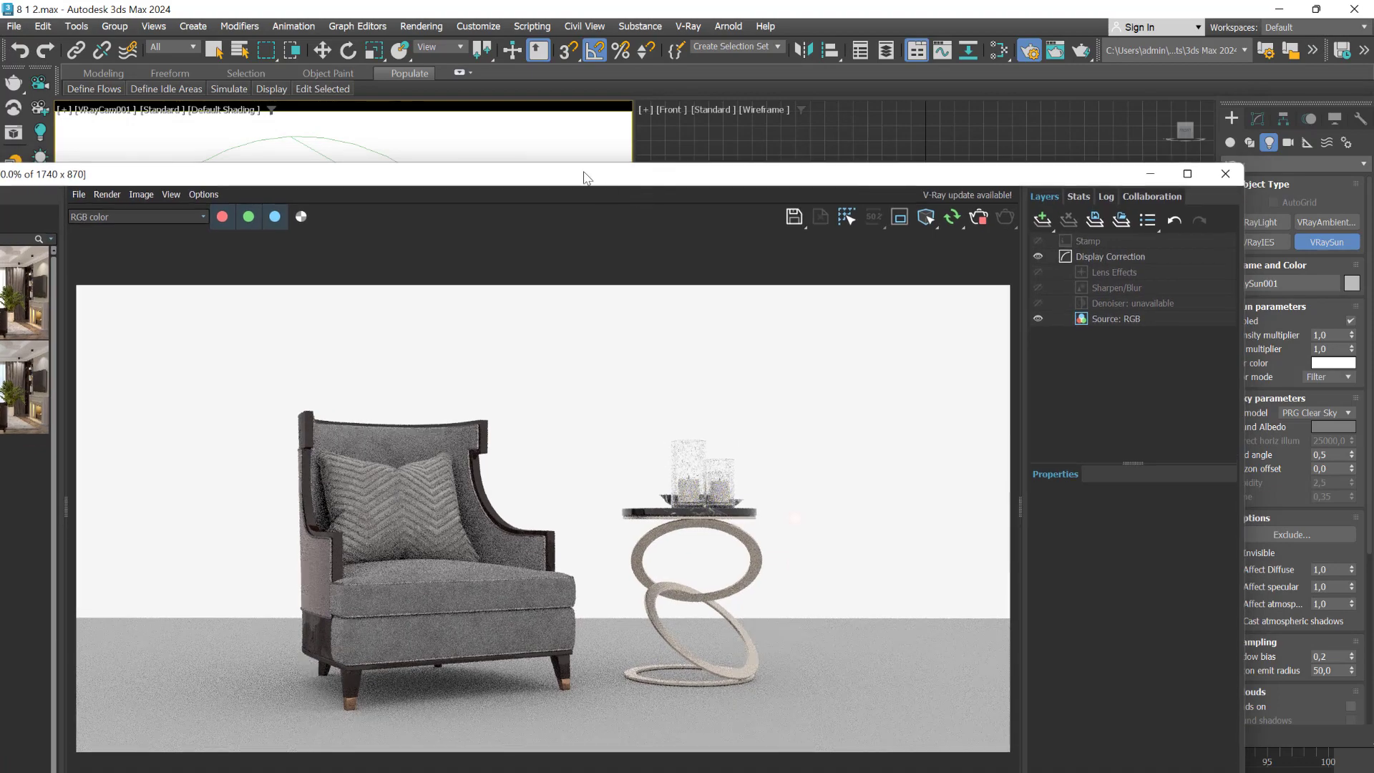
End VRaySun creation, delete the dome light above the armchair in the Perspective view, and check the updated render.
left_click_drag(533, 188, 612, 425)
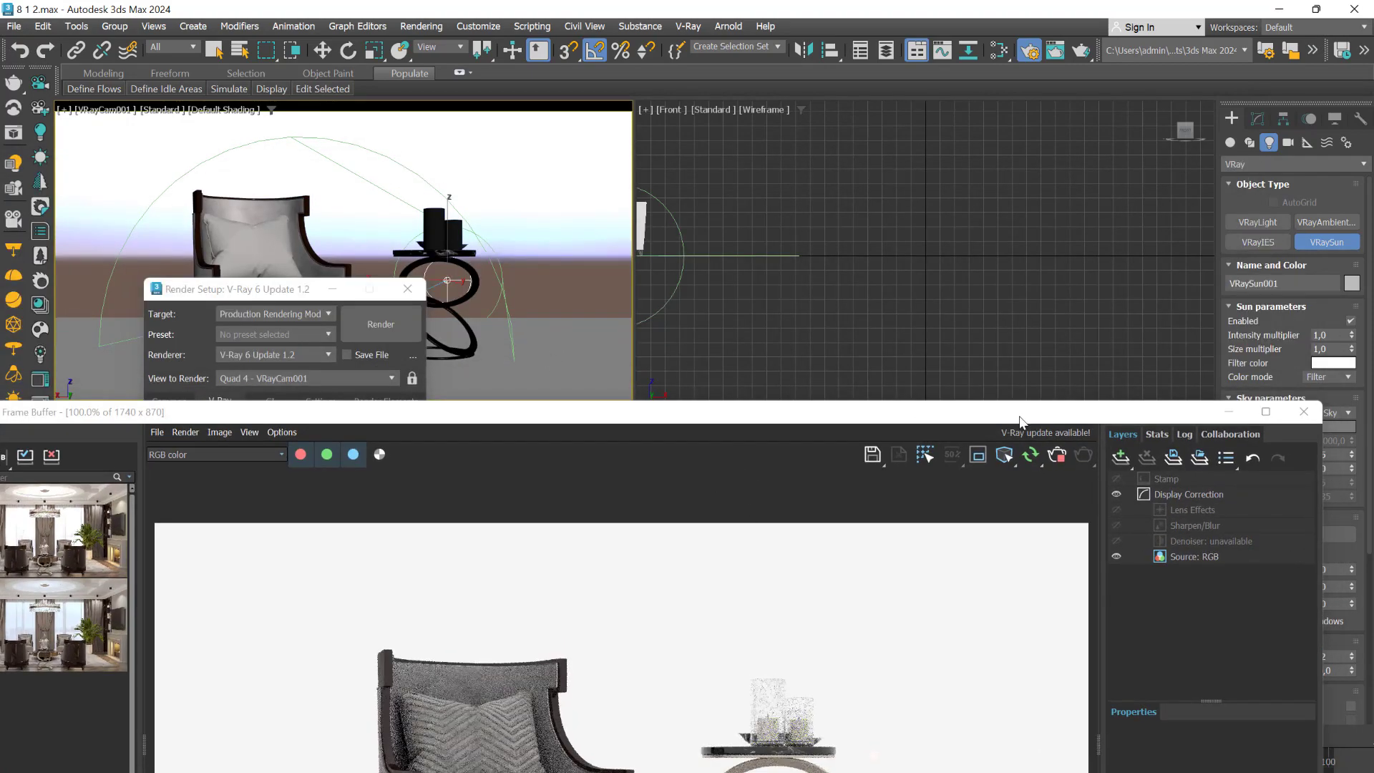
left_click_drag(1023, 419, 835, 647)
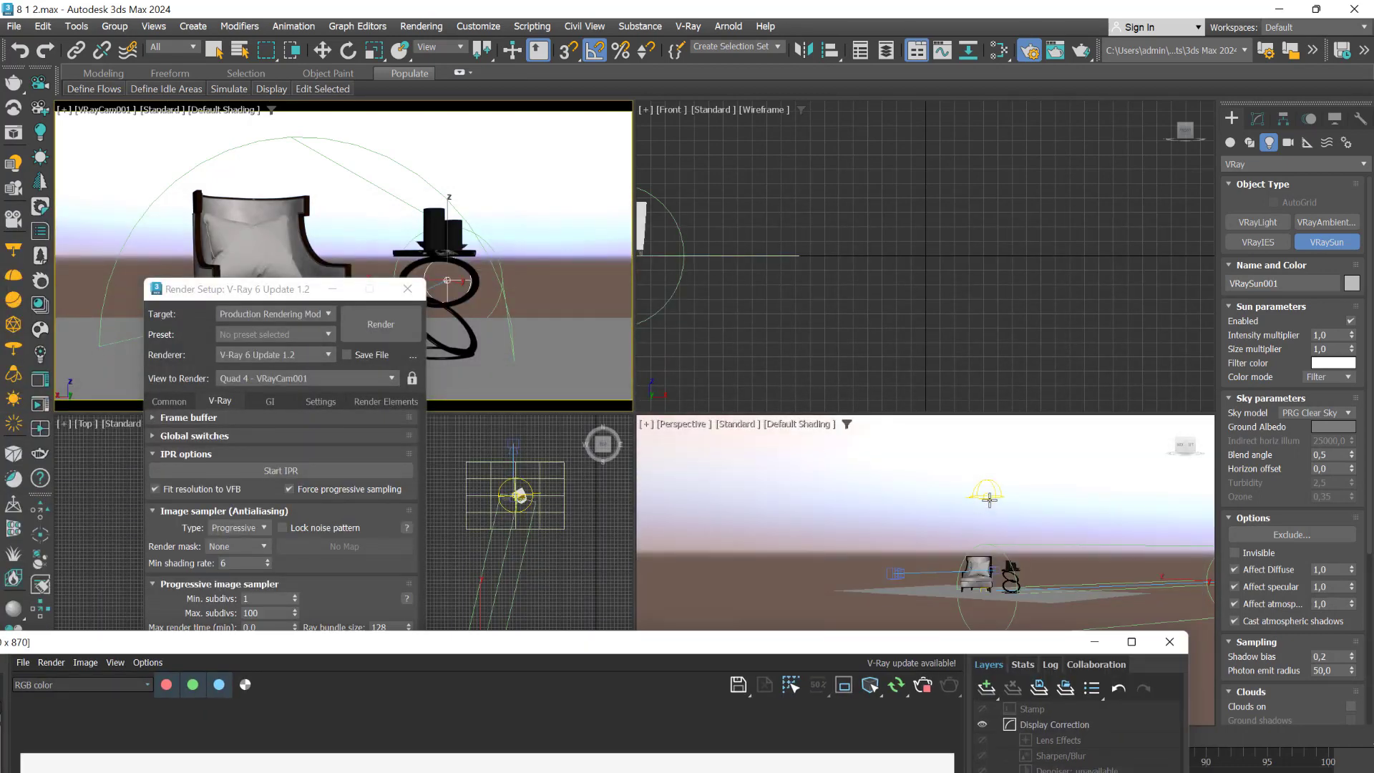
right_click(920, 528)
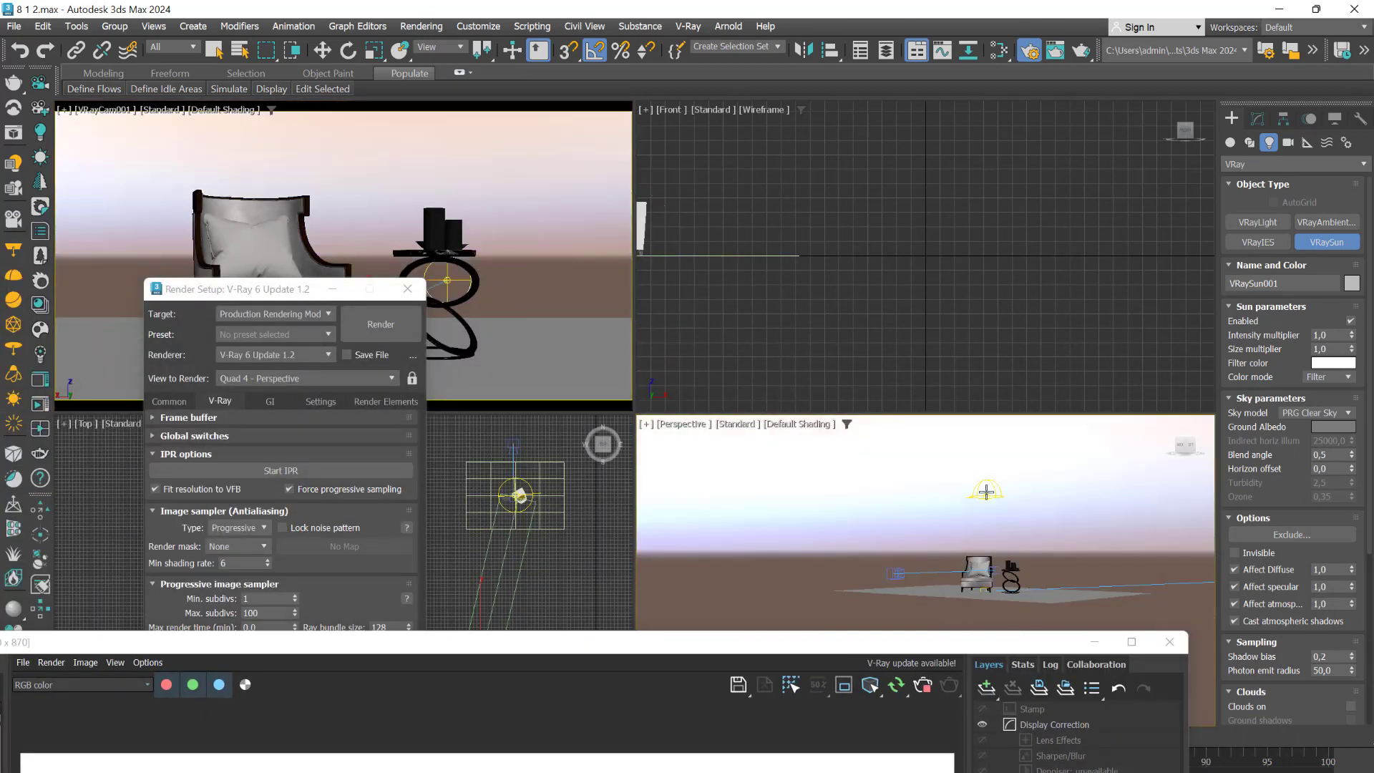
left_click(993, 498)
right_click(981, 512)
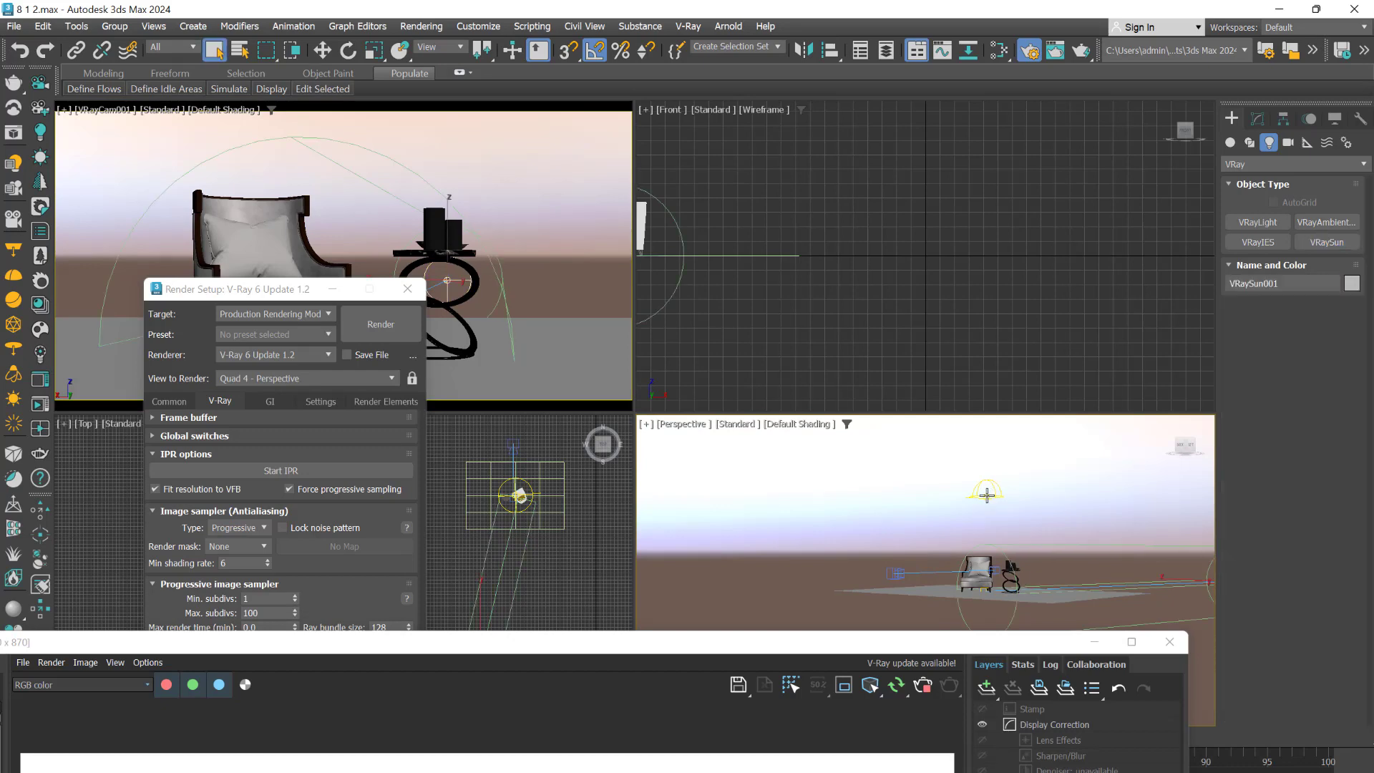
left_click(987, 495)
key("Delete")
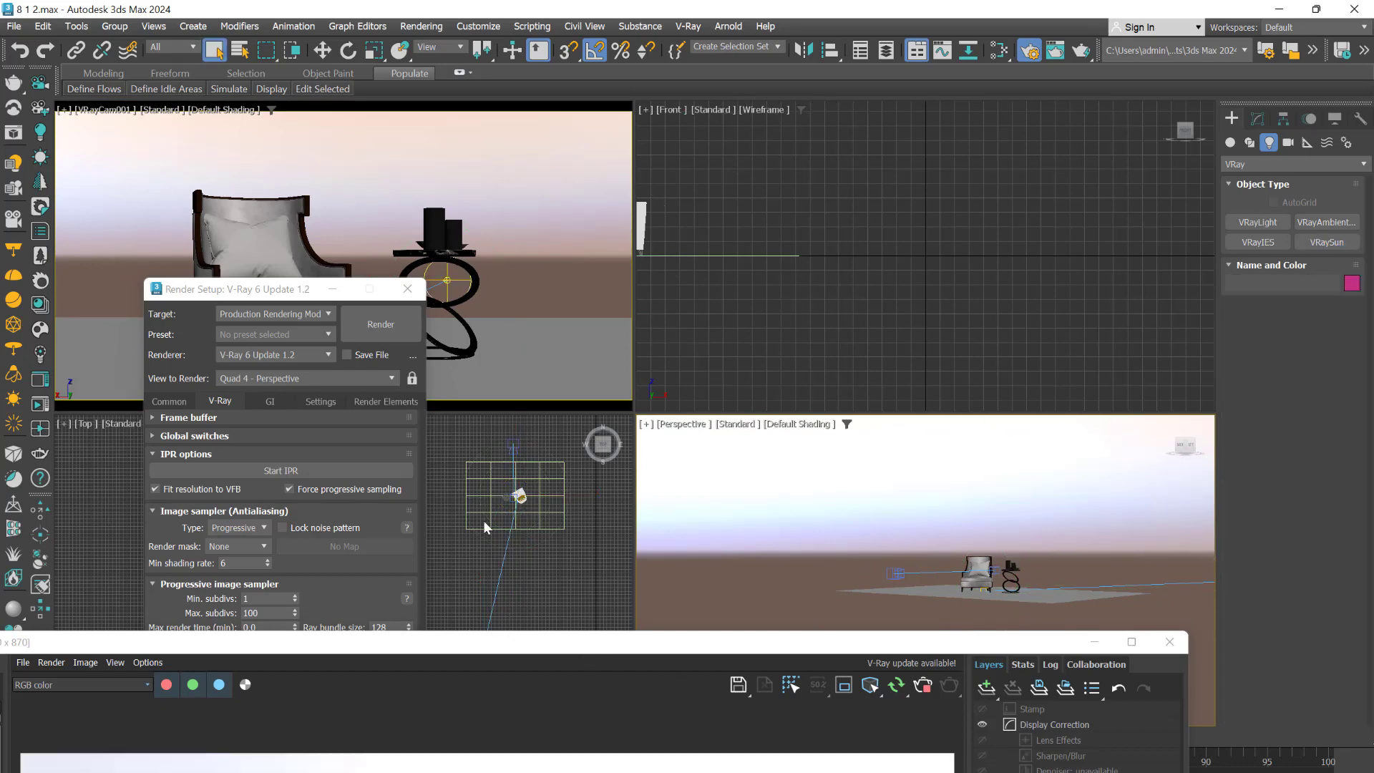
left_click_drag(610, 644, 611, 163)
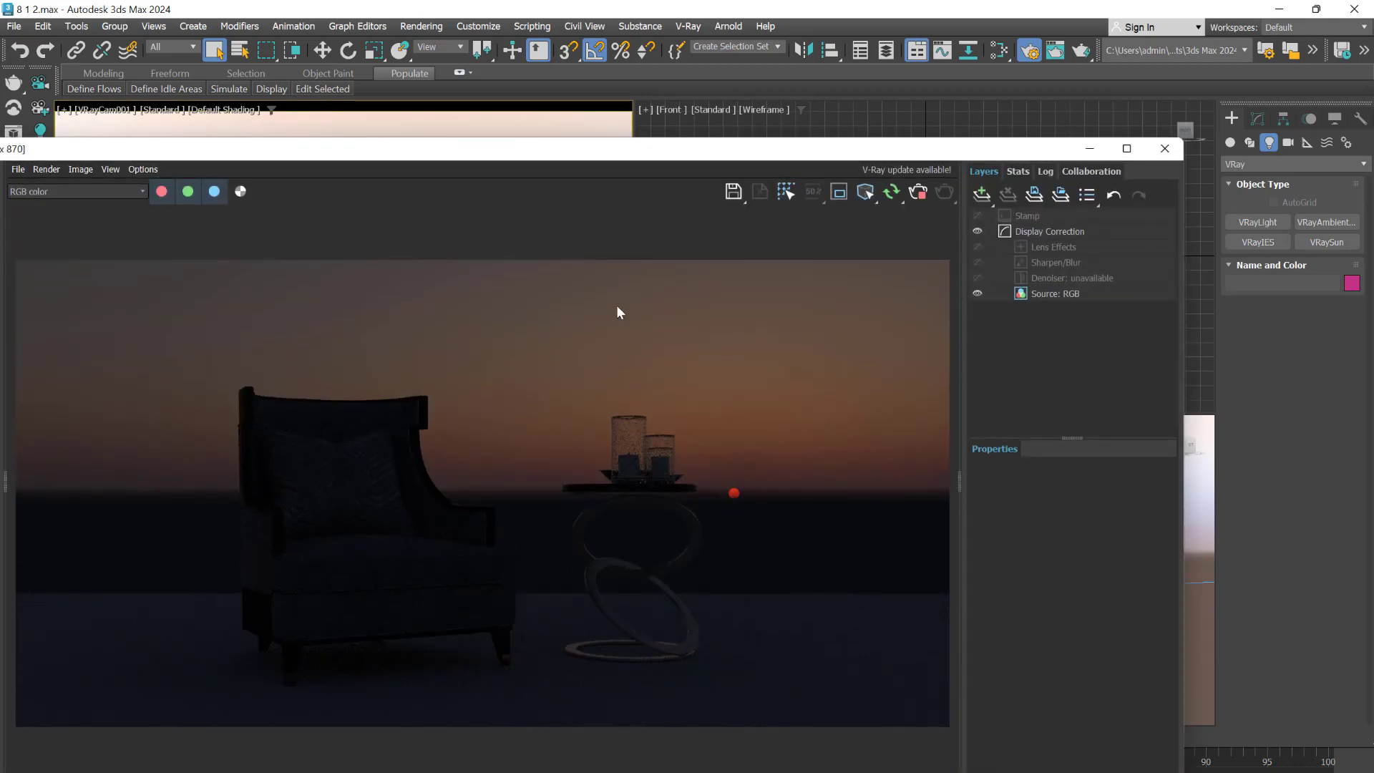
Raise the VRaySun along Z to about the height of the side table's candles in the VRayCam001 view, and check the render.
left_click_drag(528, 153, 589, 495)
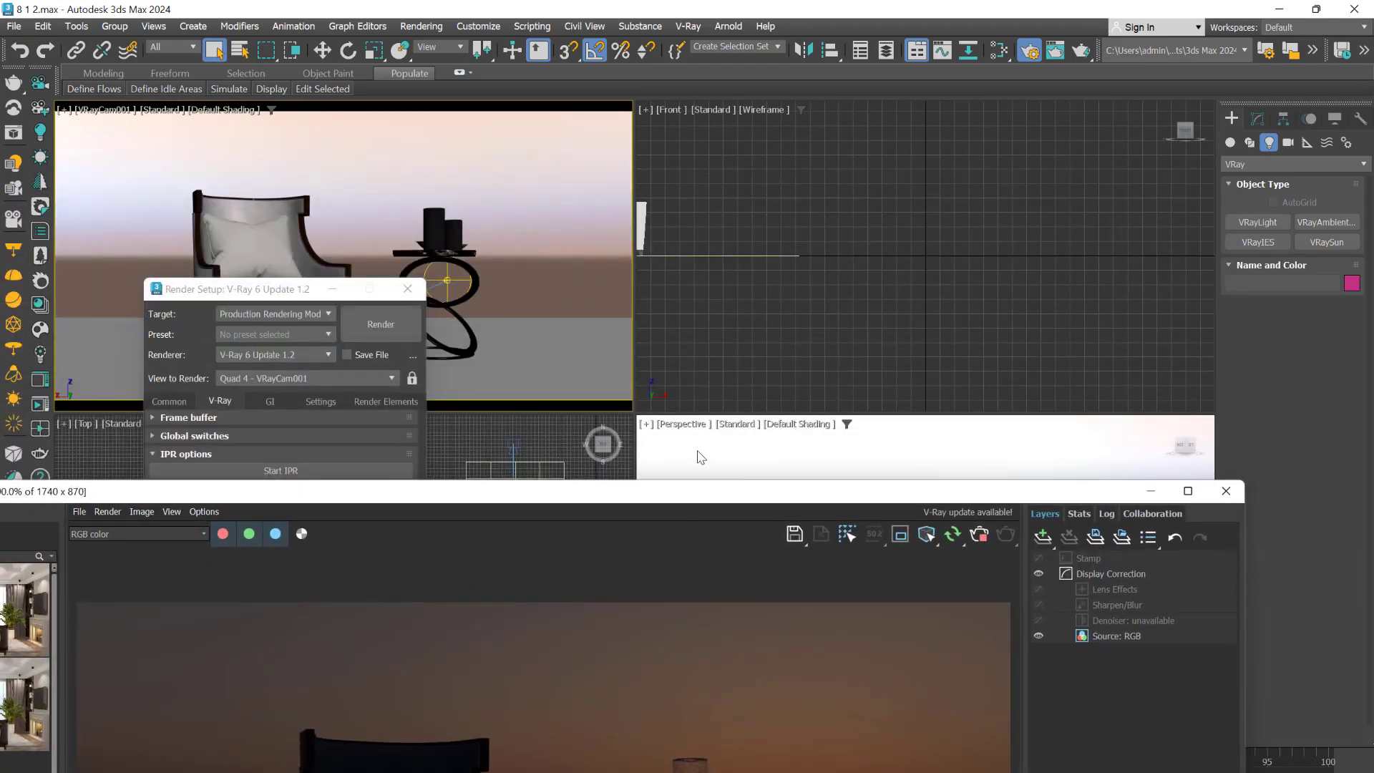
left_click_drag(692, 491, 795, 586)
left_click(445, 281)
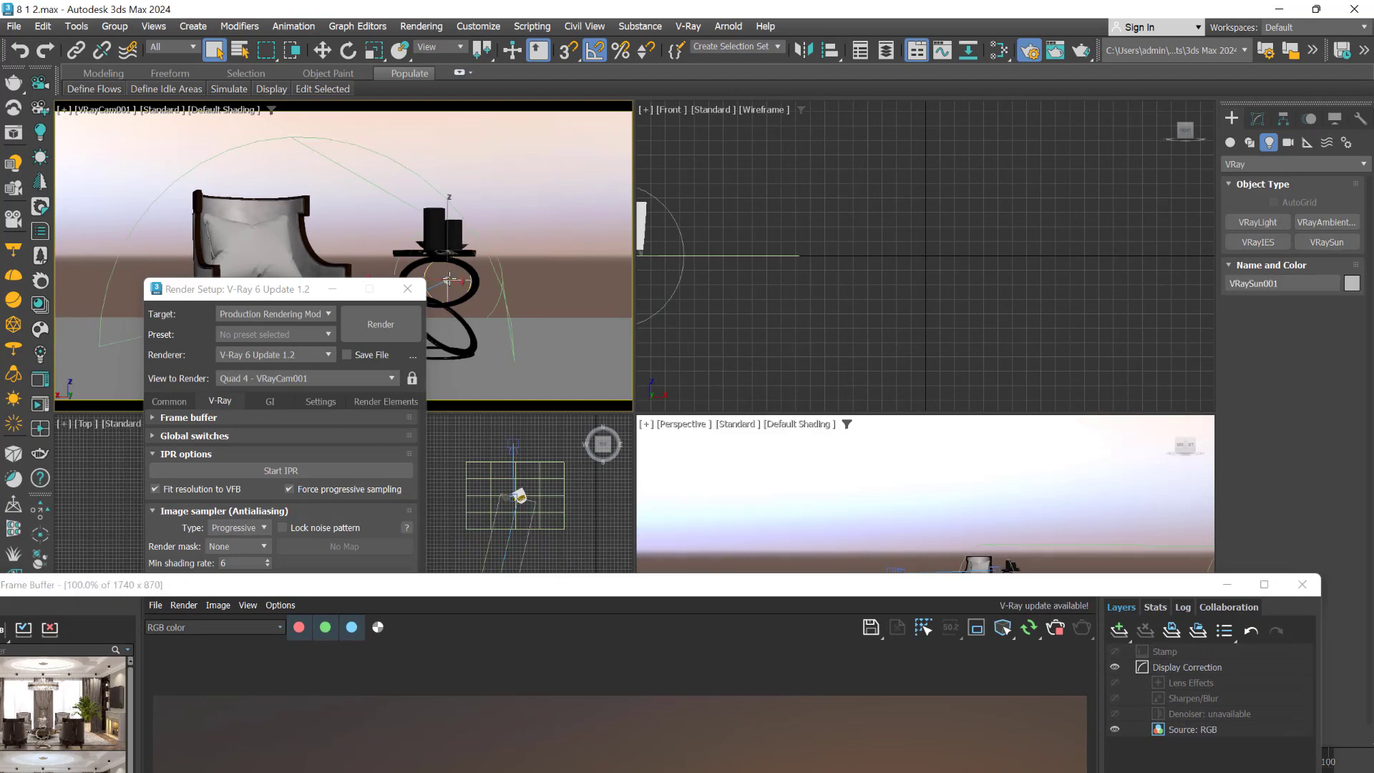
key("w")
left_click_drag(448, 228, 448, 166)
left_click_drag(760, 588, 671, 177)
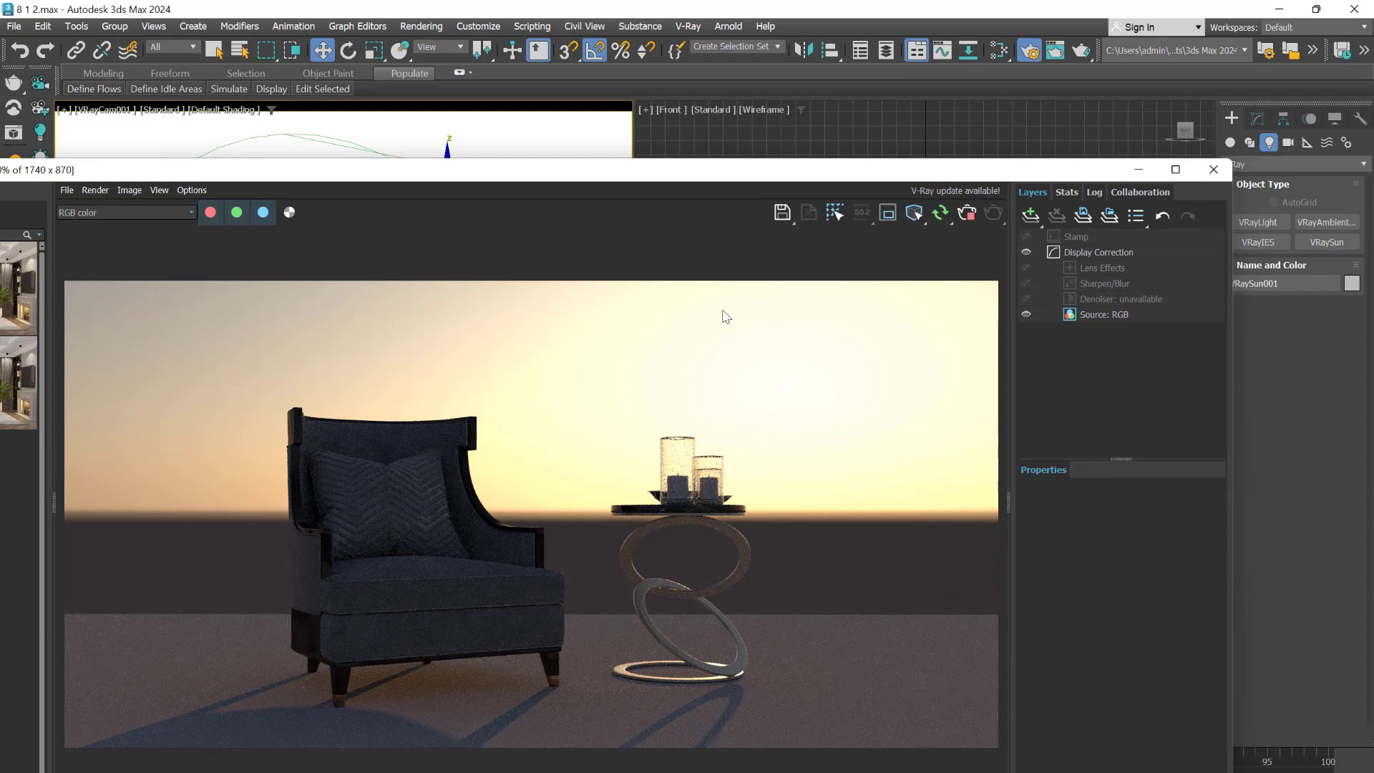
Move the VRaySun in the Top view to the camera's side of the floor plane, beyond its upper-left corner.
left_click_drag(748, 172, 873, 630)
scroll(529, 581, "down", 3)
middle_click_drag(540, 584, 531, 461)
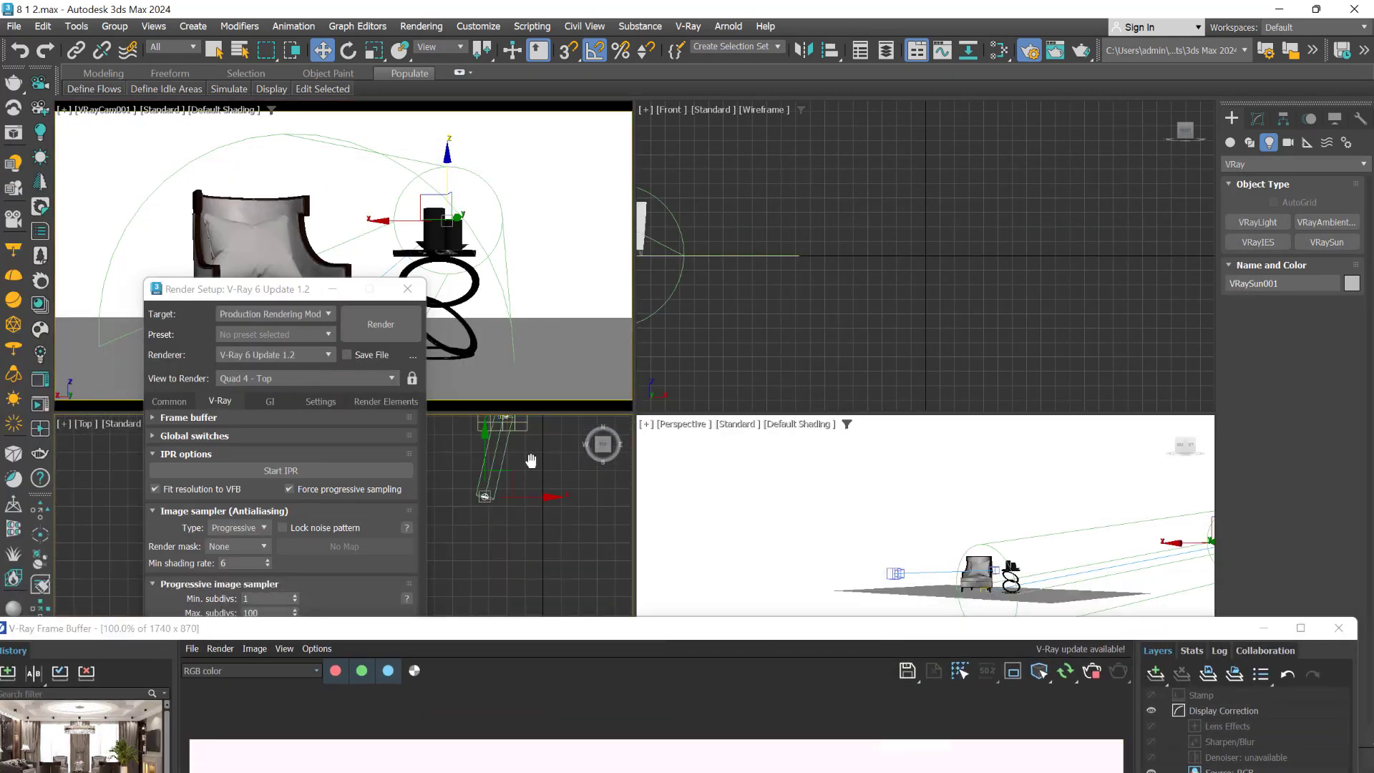
scroll(485, 500, "down", 2)
middle_click_drag(485, 500, 489, 571)
left_click_drag(514, 550, 476, 436)
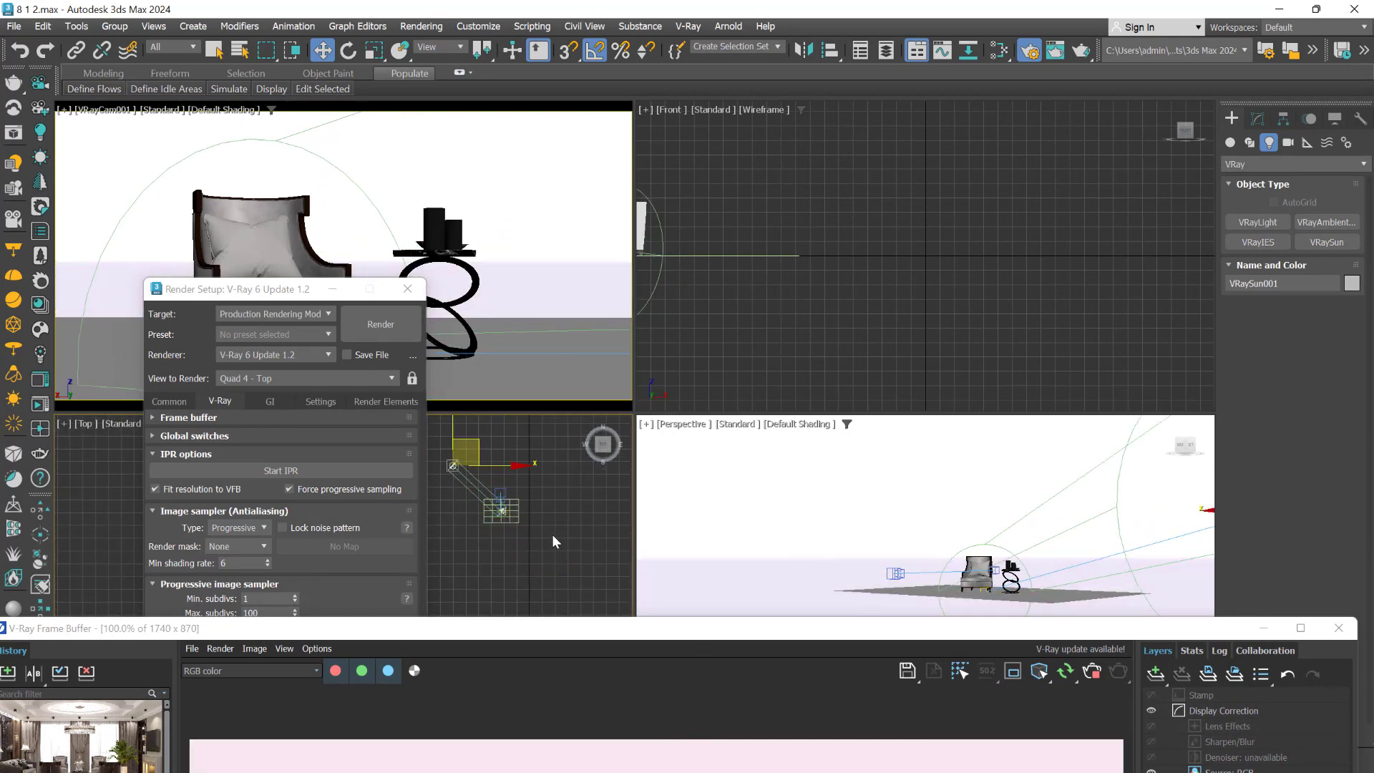
Shift the VRaySun across the Top view to beyond the floor plane's upper-right corner and examine the new light direction in the render.
scroll(502, 508, "up", 4)
scroll(503, 547, "down", 4)
middle_click_drag(502, 547, 527, 594)
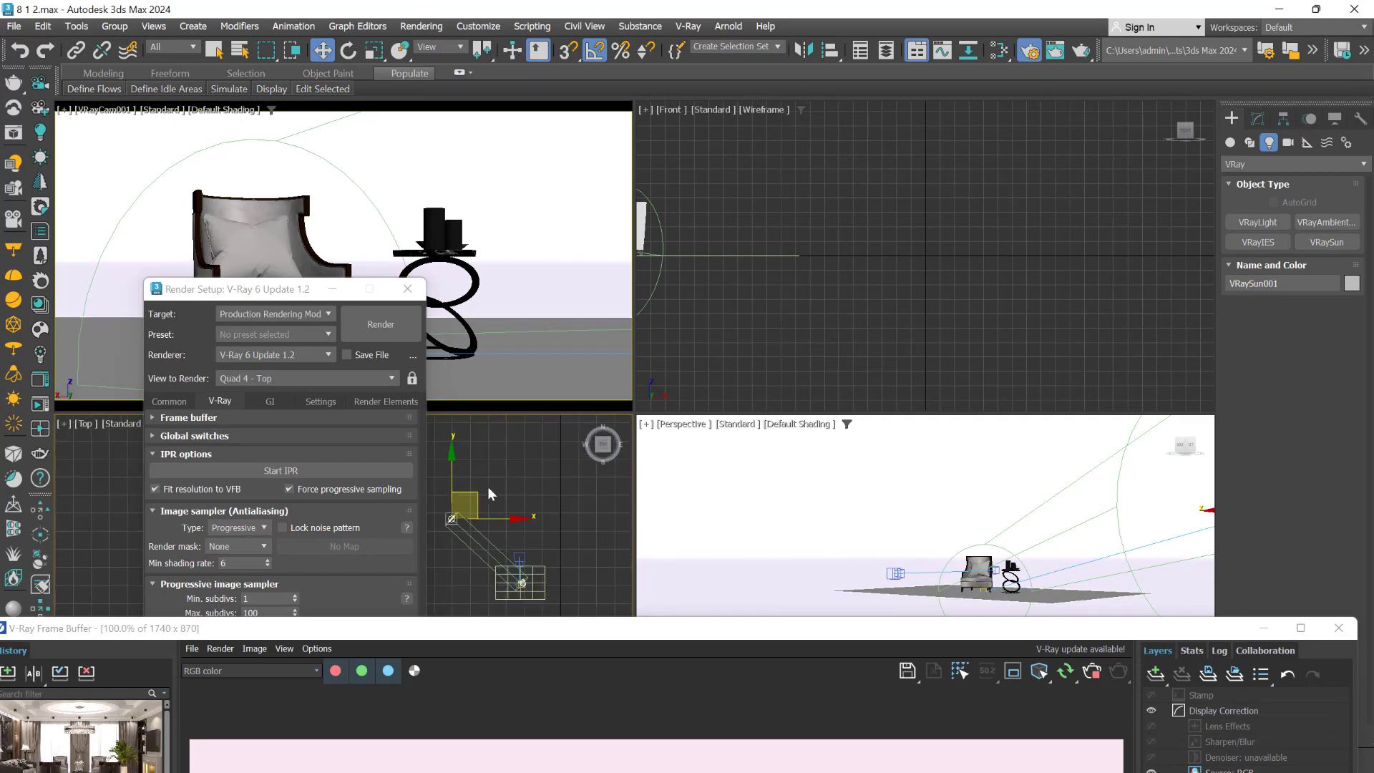
left_click_drag(476, 491, 605, 500)
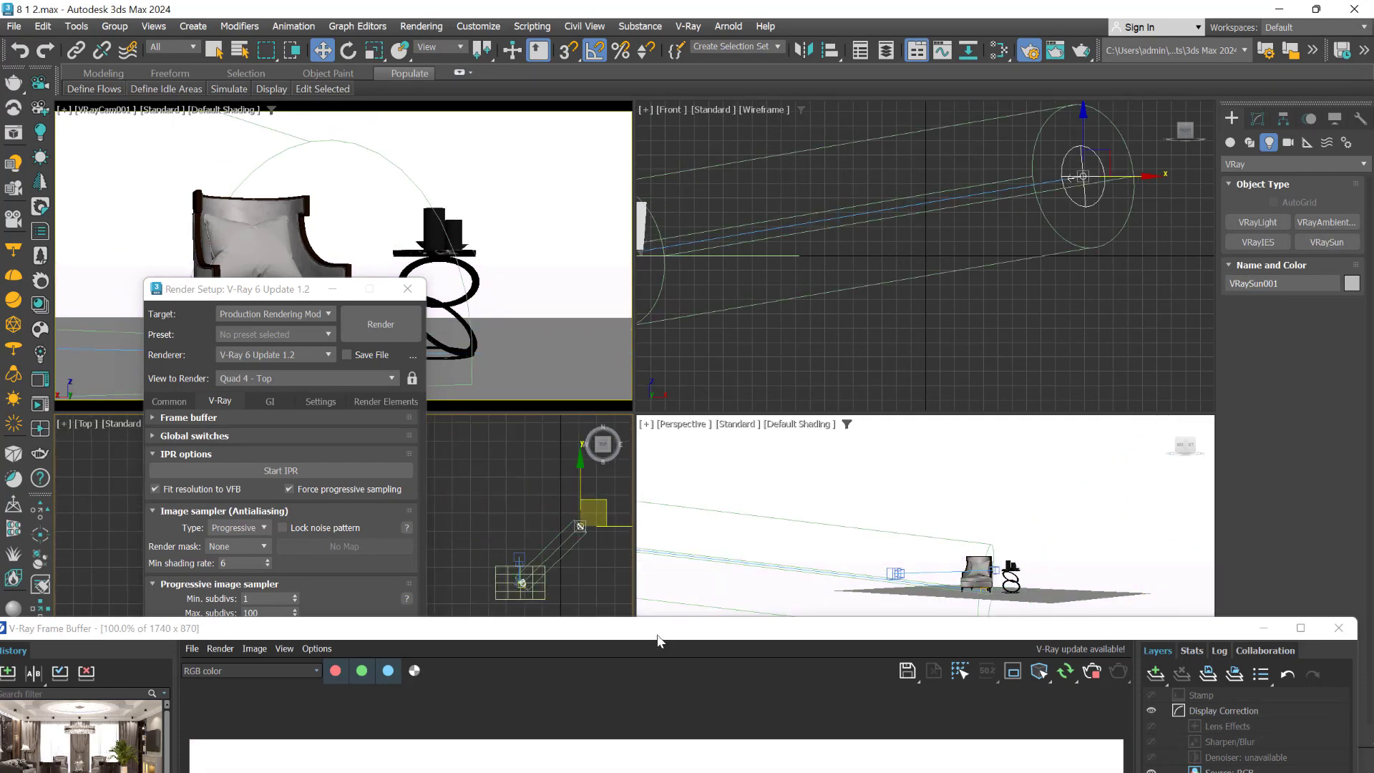
left_click_drag(659, 640, 633, 236)
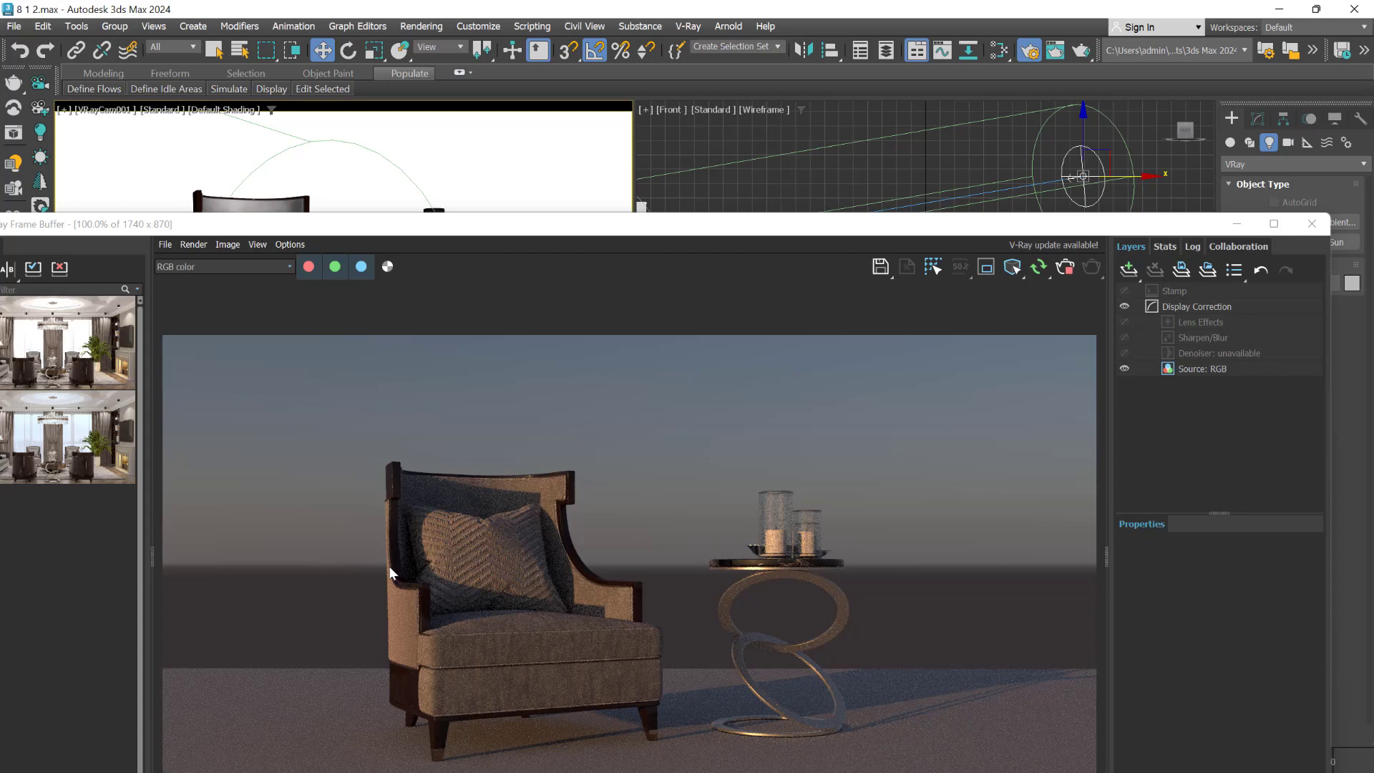
Open the environment settings and examine the assigned environment map, with Render Setup moved aside and the VRaySun deselected.
left_click_drag(623, 229, 633, 625)
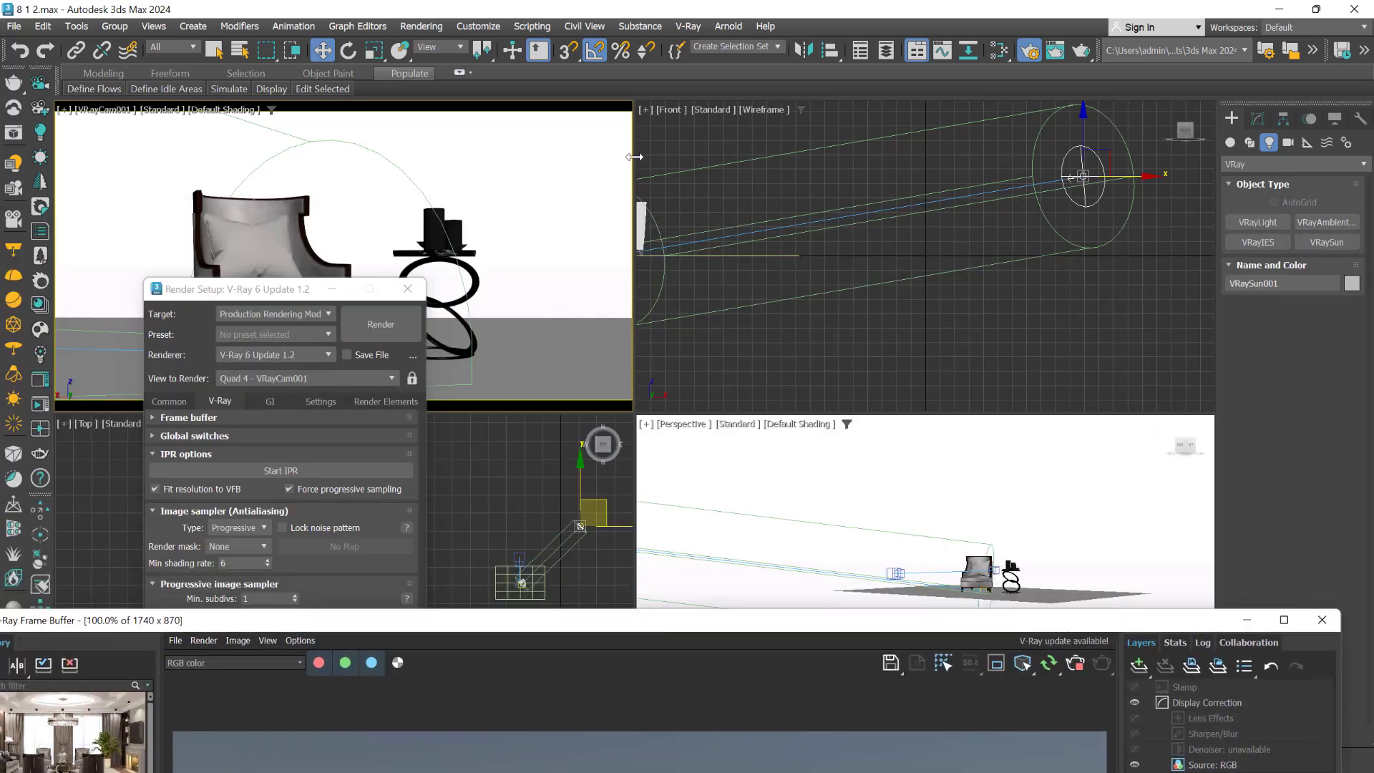
left_click(421, 26)
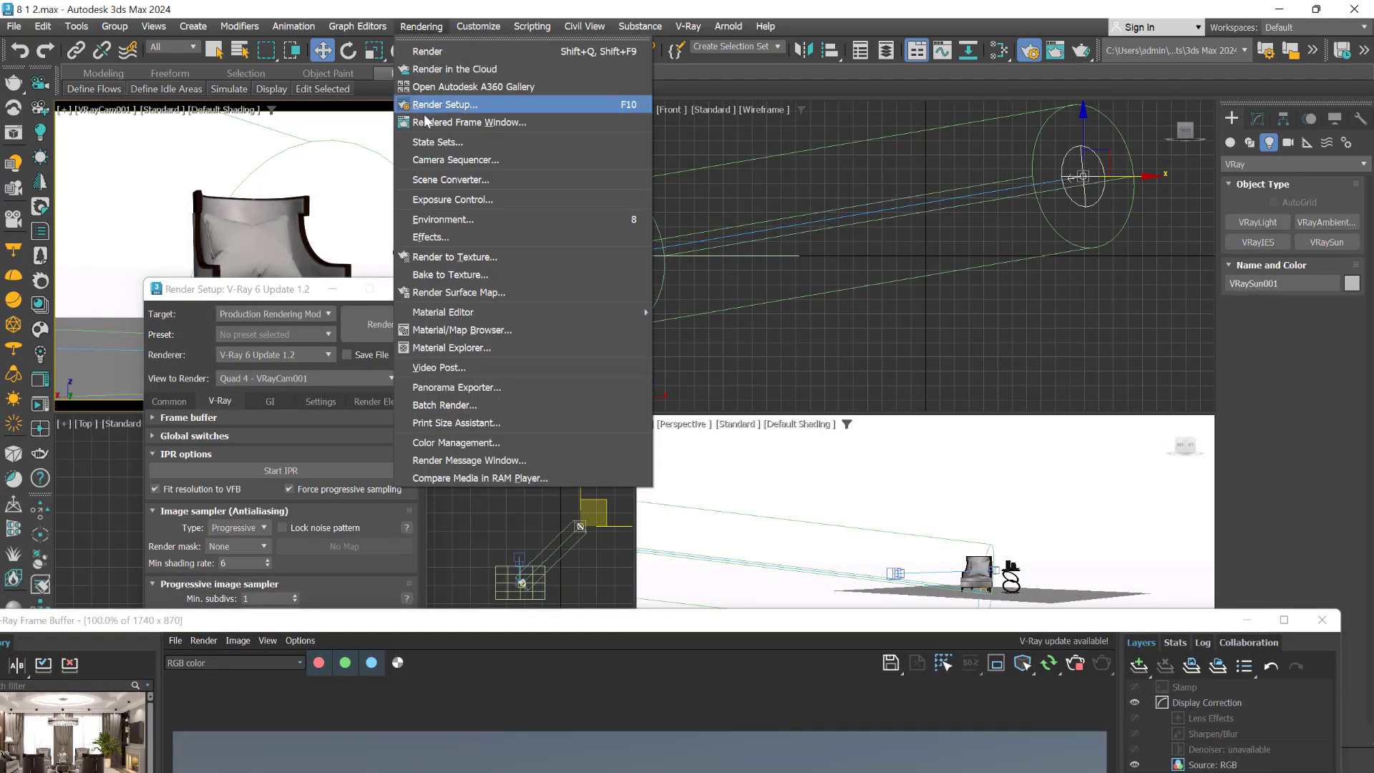
left_click(449, 221)
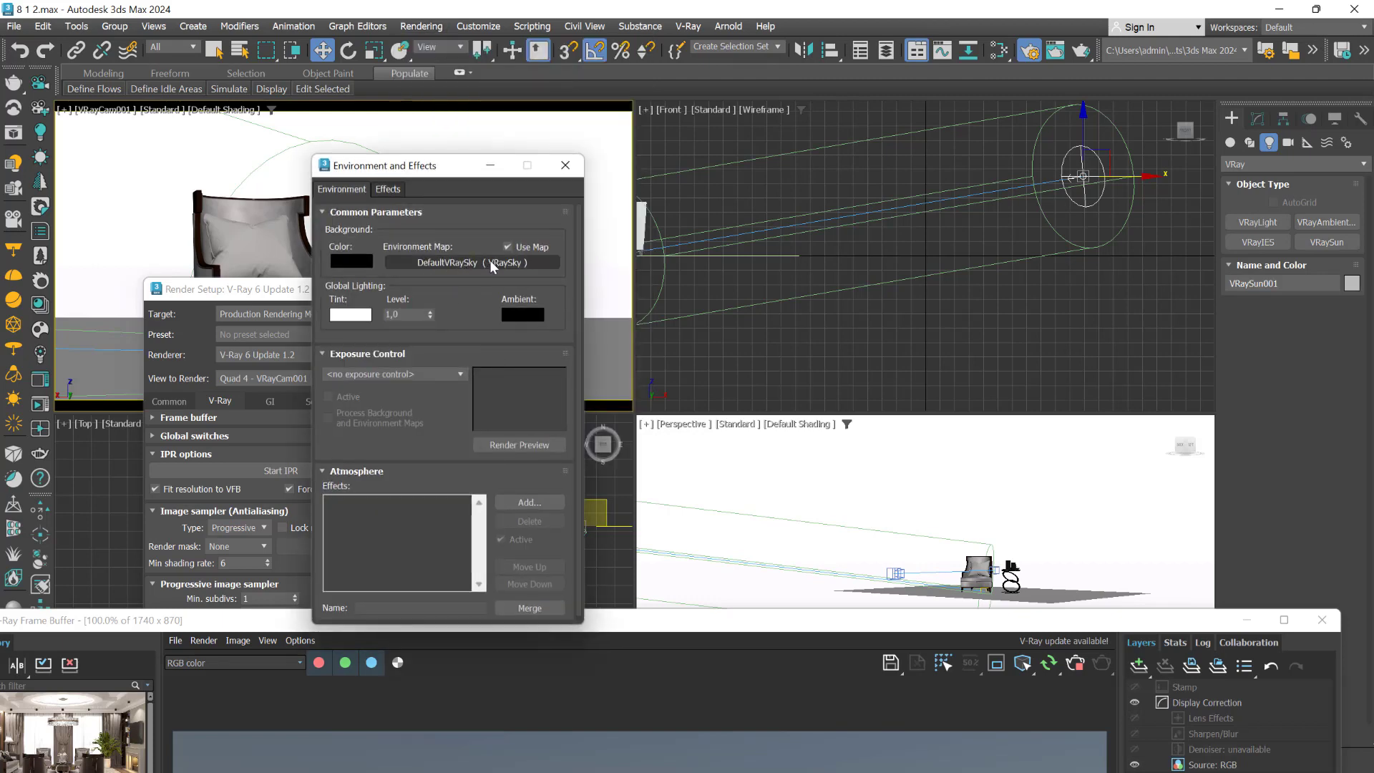
left_click_drag(230, 295, 835, 125)
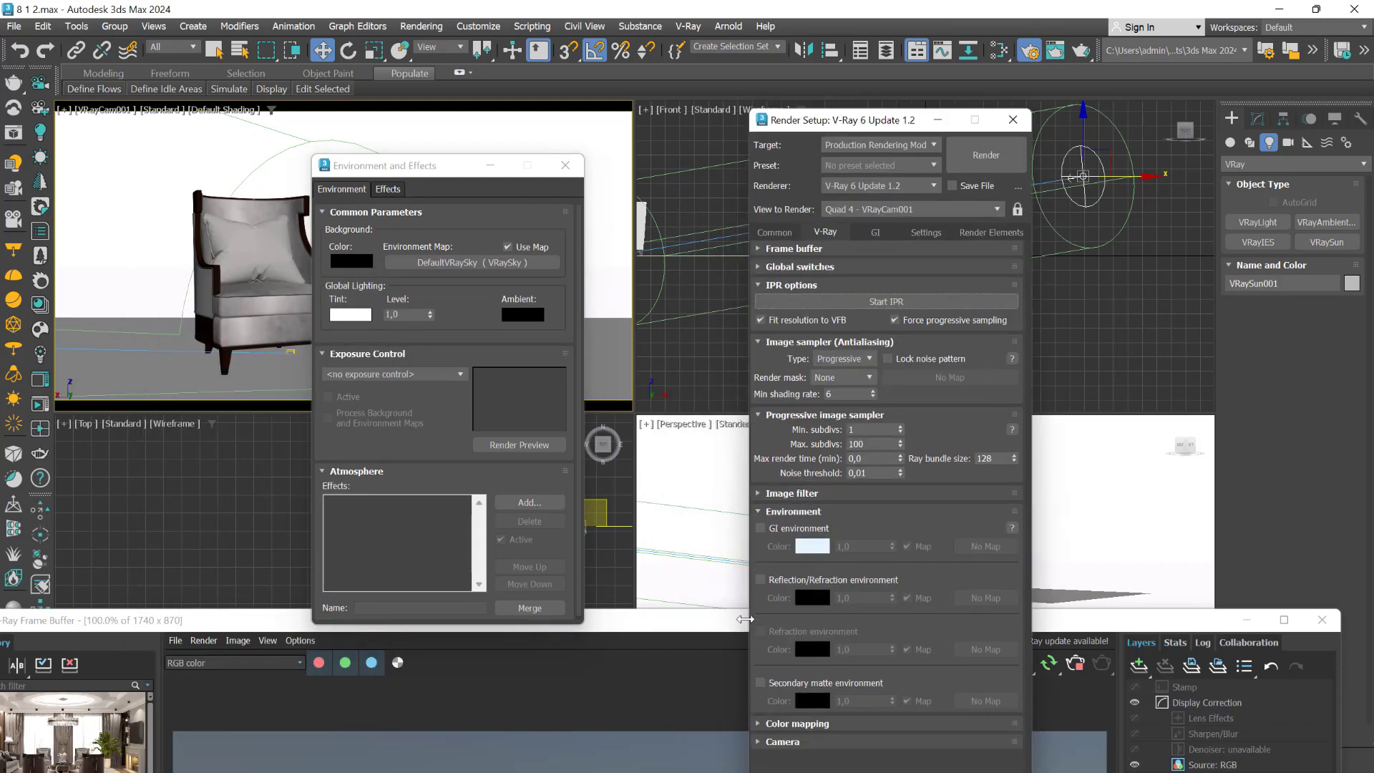
left_click_drag(853, 126, 93, 558)
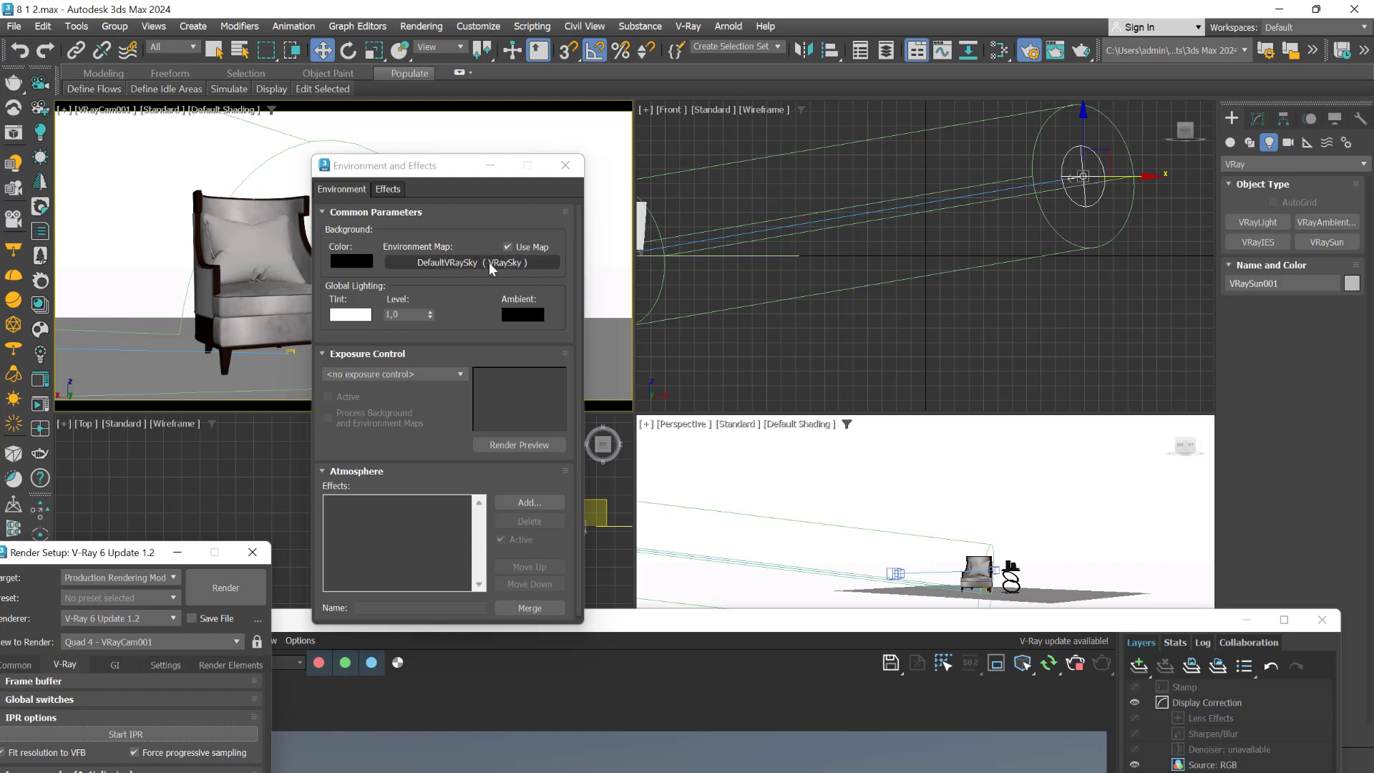
left_click(703, 470)
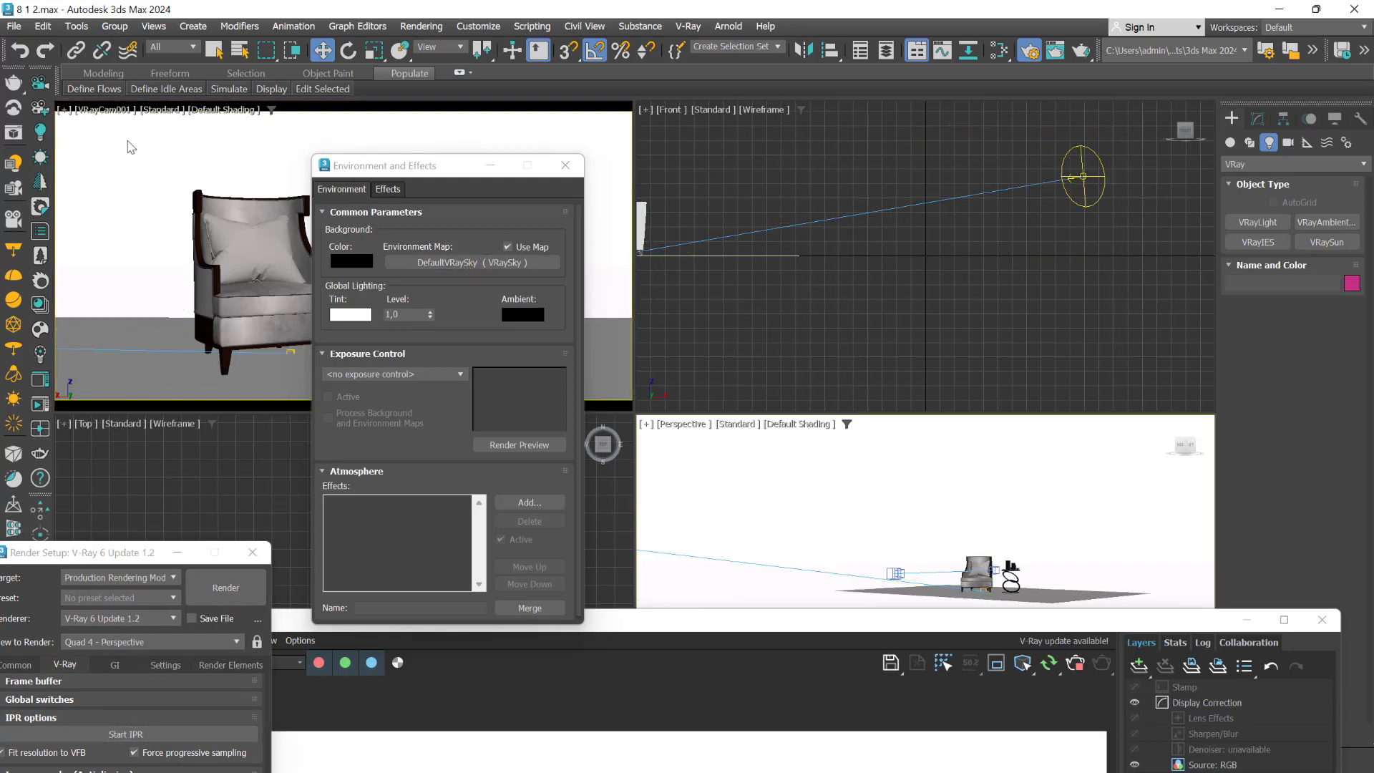
Stop the interactive render and reopen the saved 8 1 2.max scene, discarding the sun and sky changes.
left_click(14, 26)
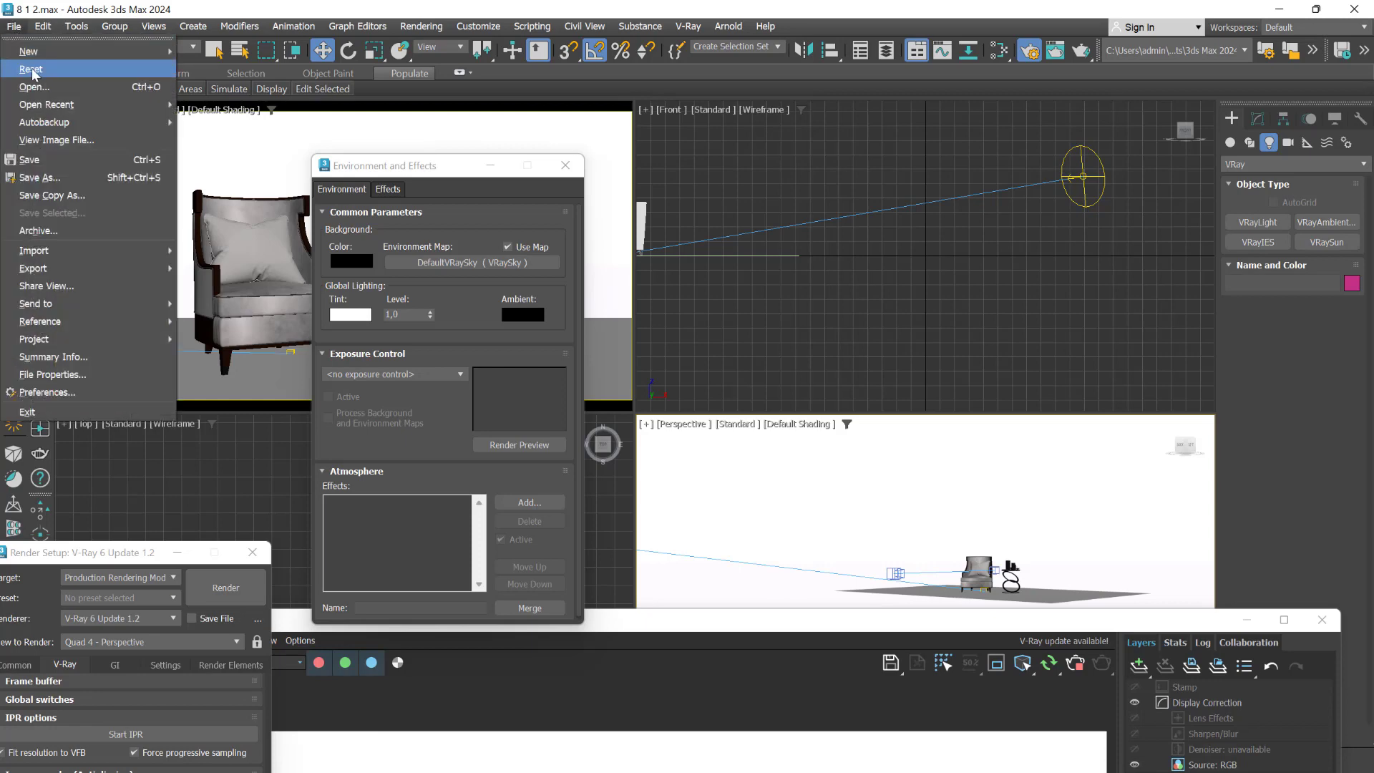
left_click(1080, 665)
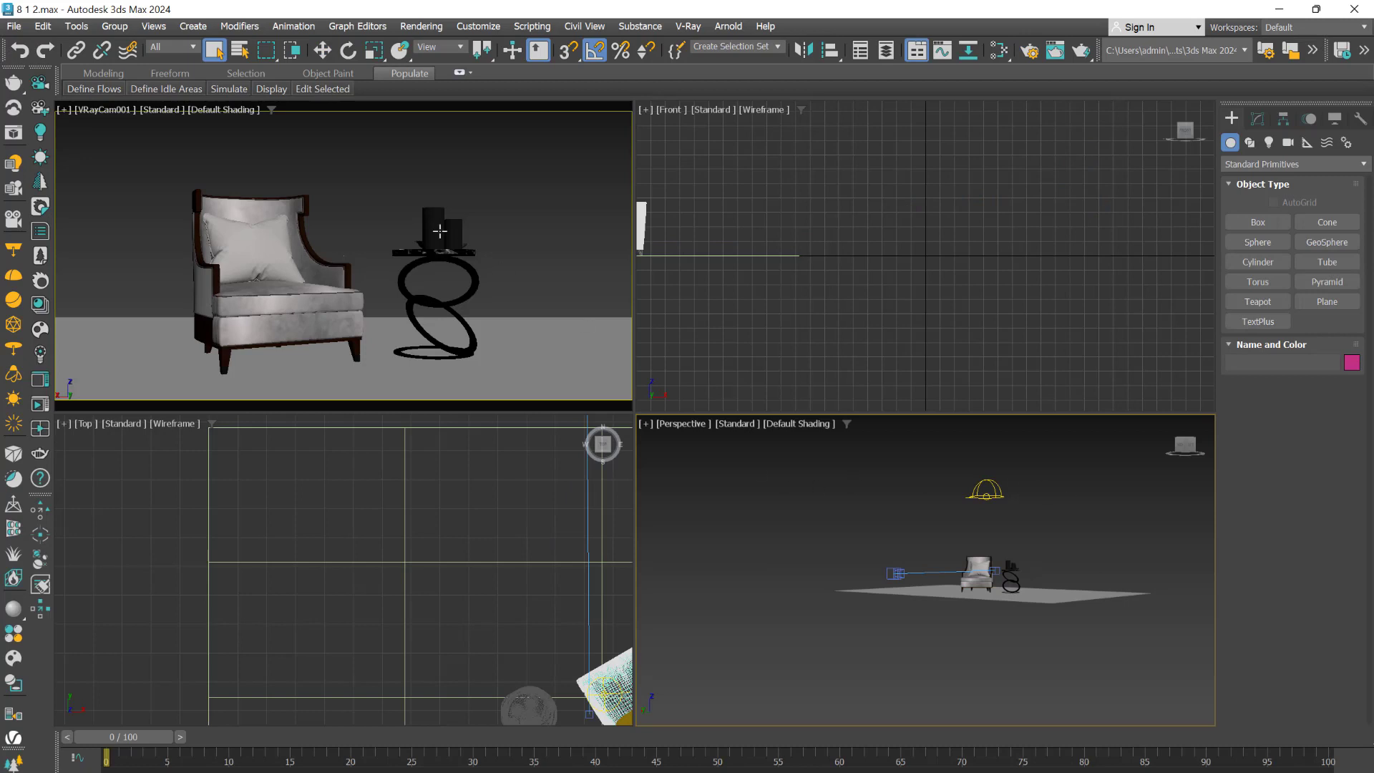
Open Render Setup, start an interactive render, and switch it to the VRayCam001 view.
left_click(1033, 57)
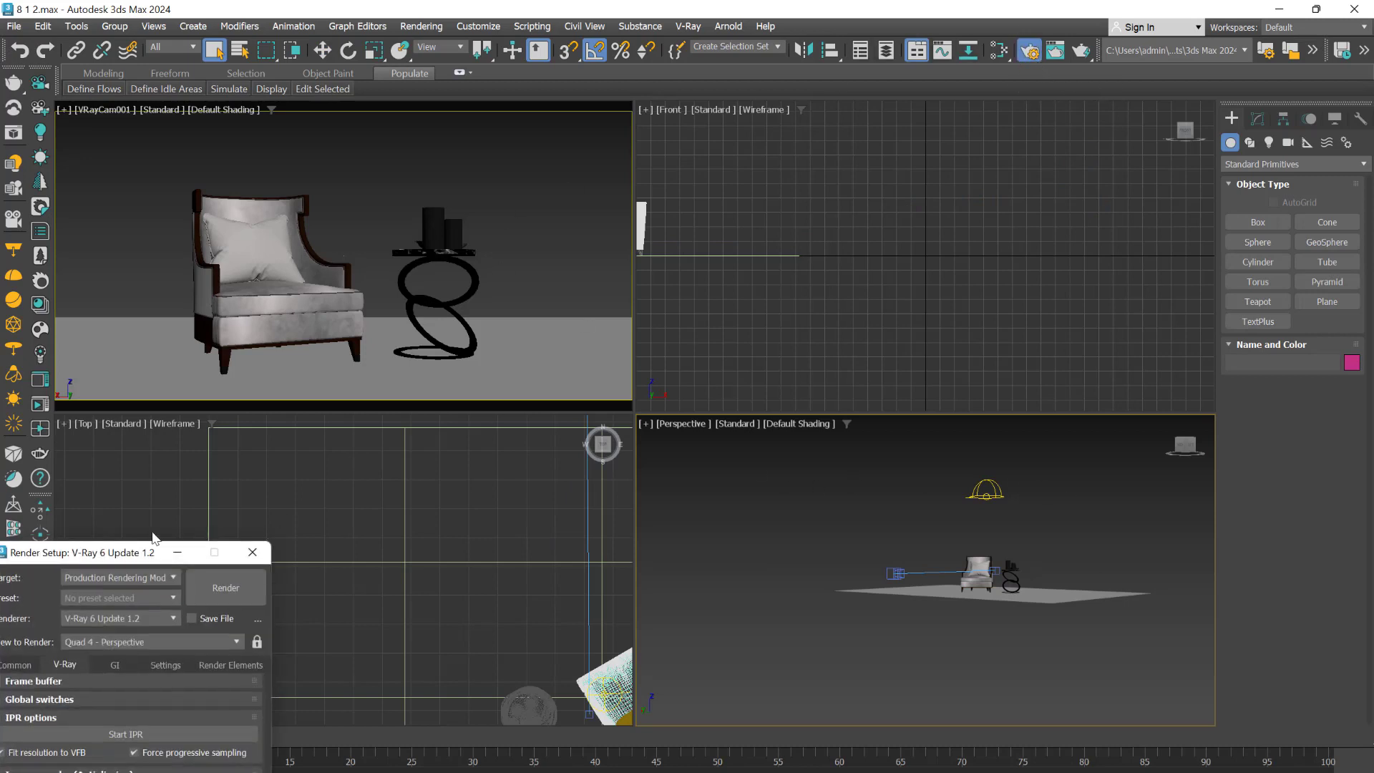
left_click_drag(99, 557, 491, 243)
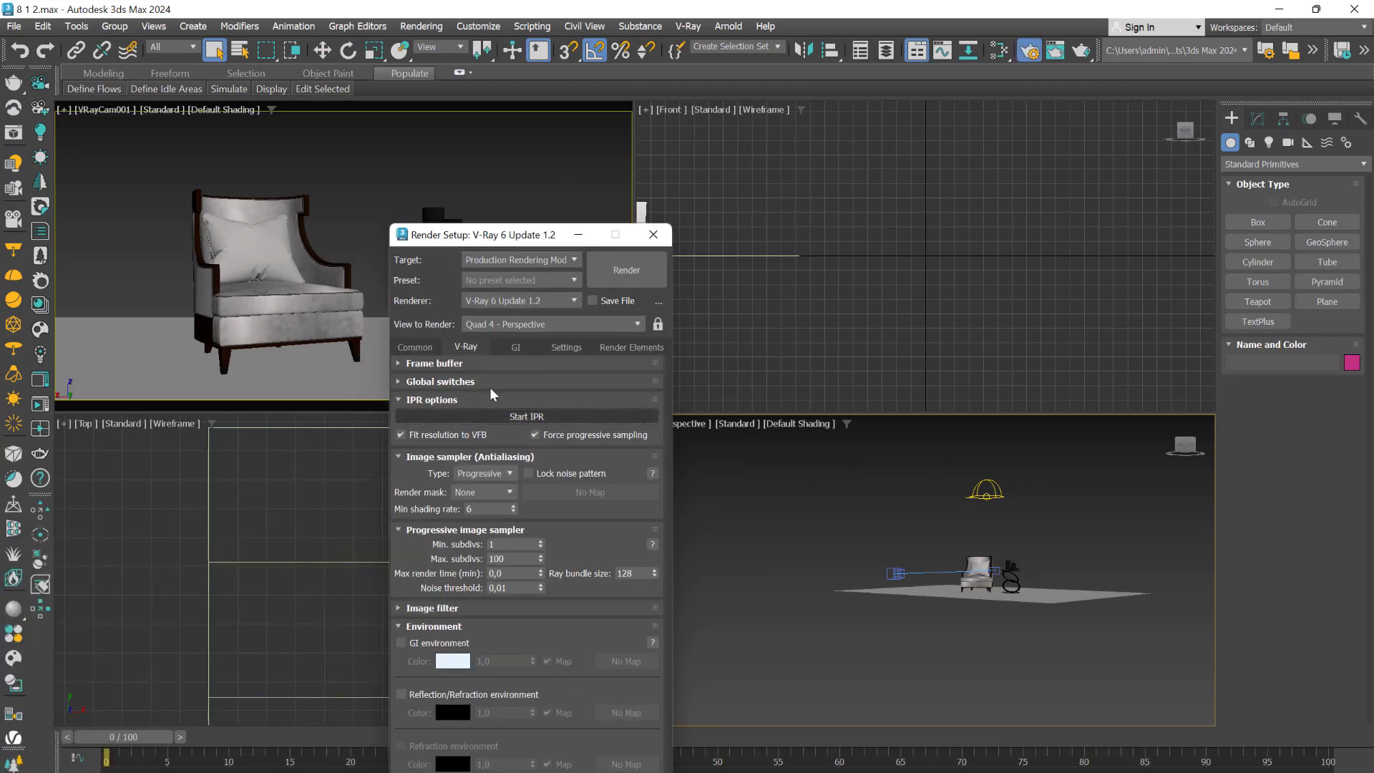
key("shift+q")
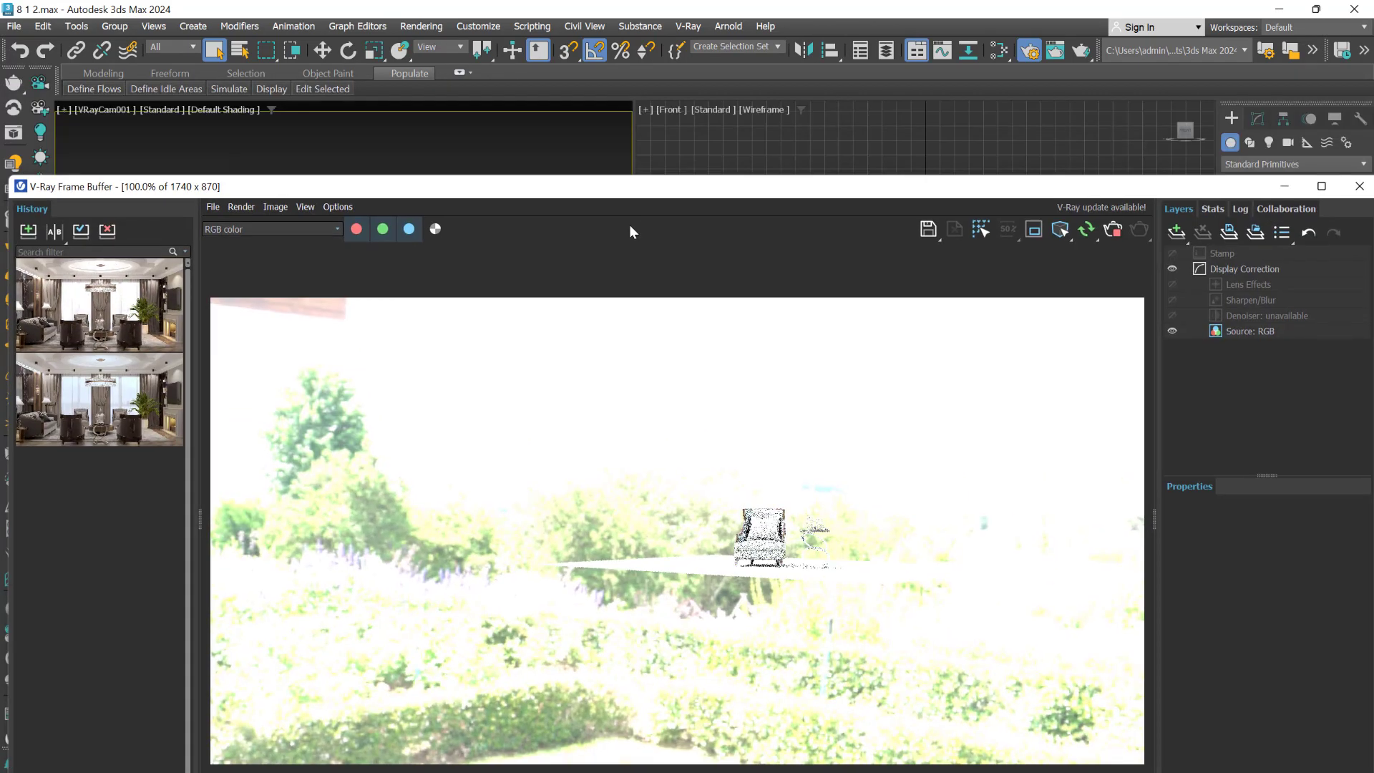
left_click_drag(629, 188, 589, 577)
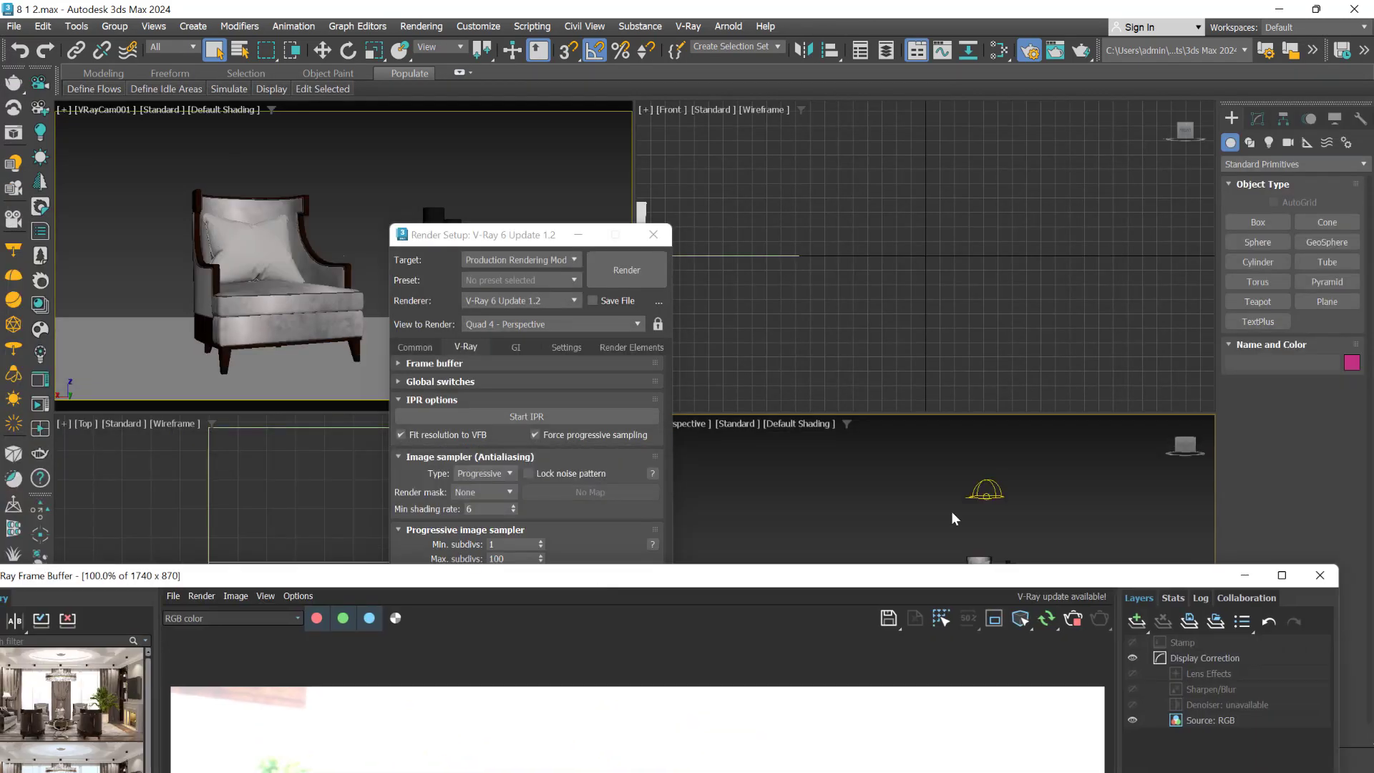
left_click(390, 173)
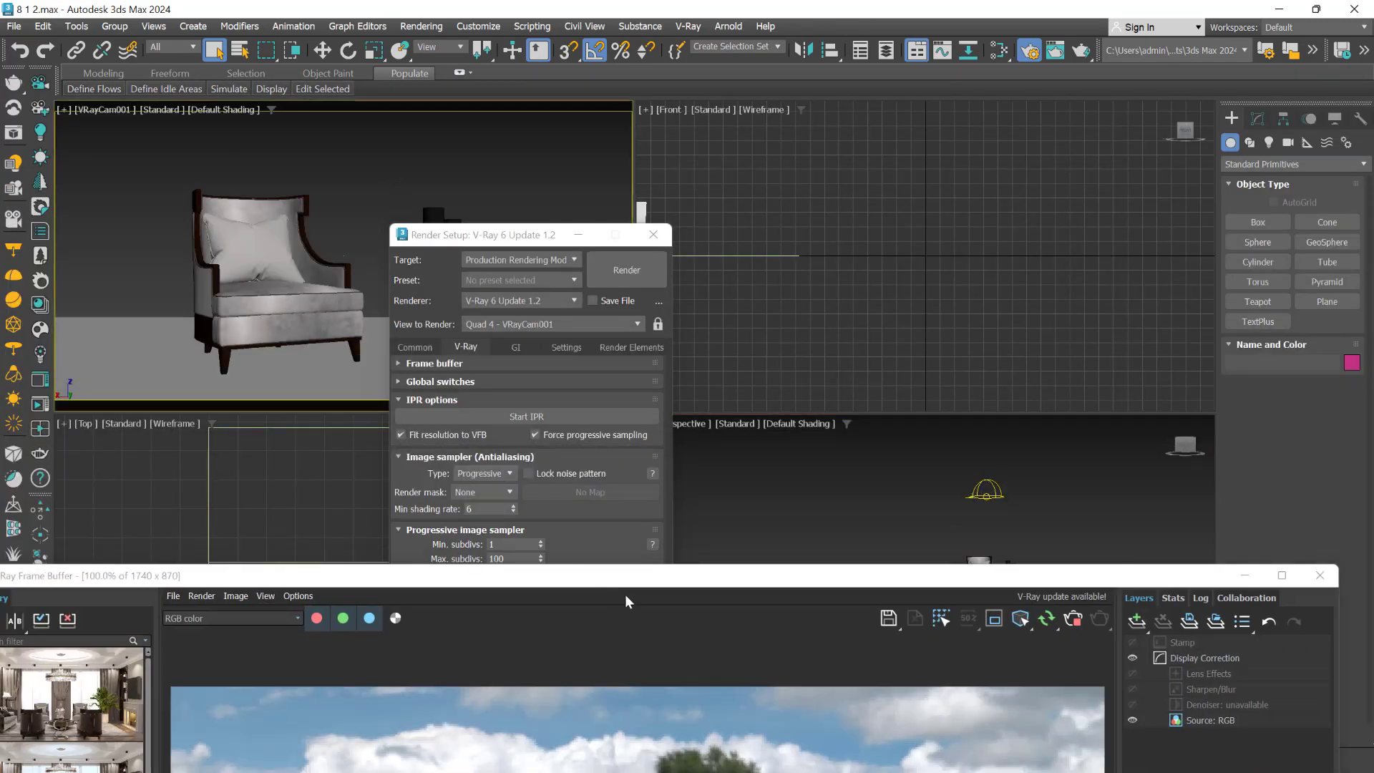
left_click_drag(721, 584, 681, 400)
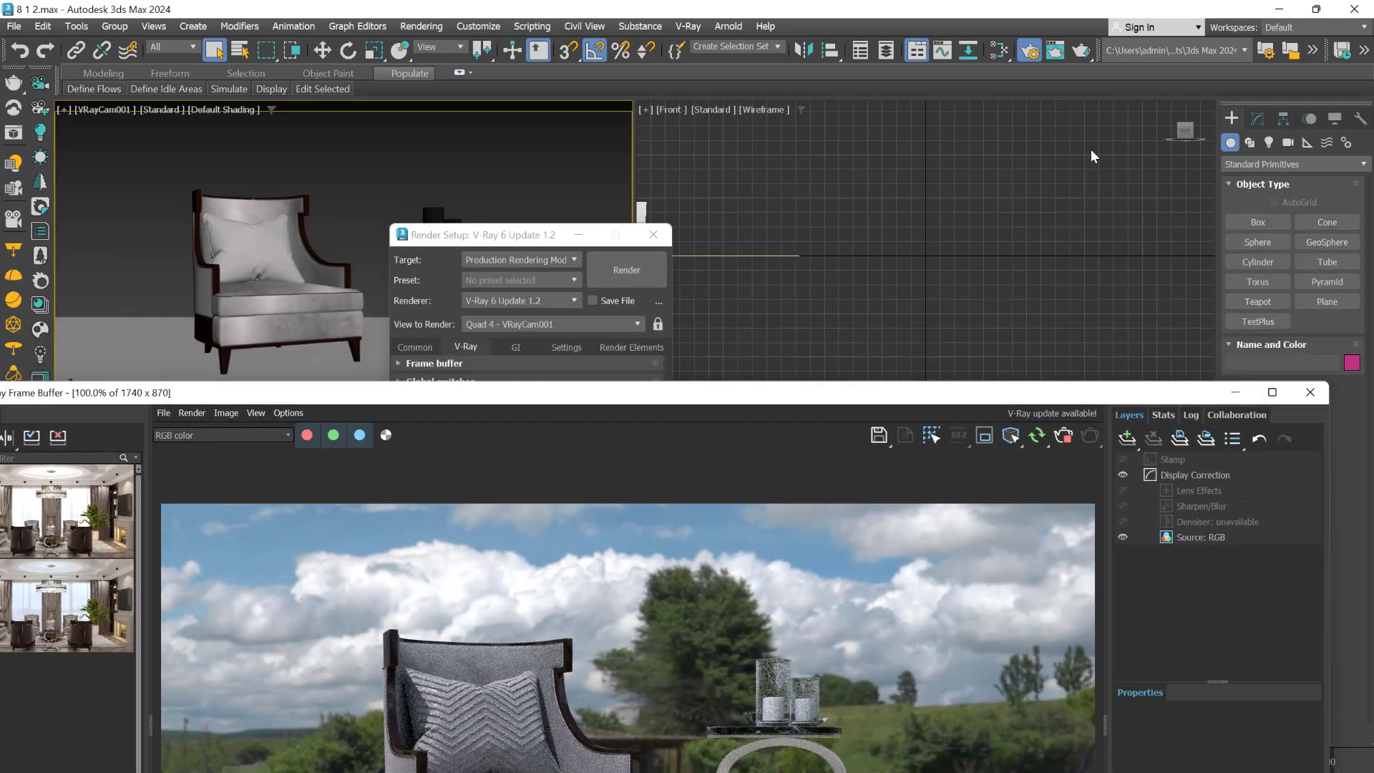
Delete the dome light above the armchair in the Perspective view and return the interactive render to VRayCam001.
left_click_drag(889, 394, 926, 601)
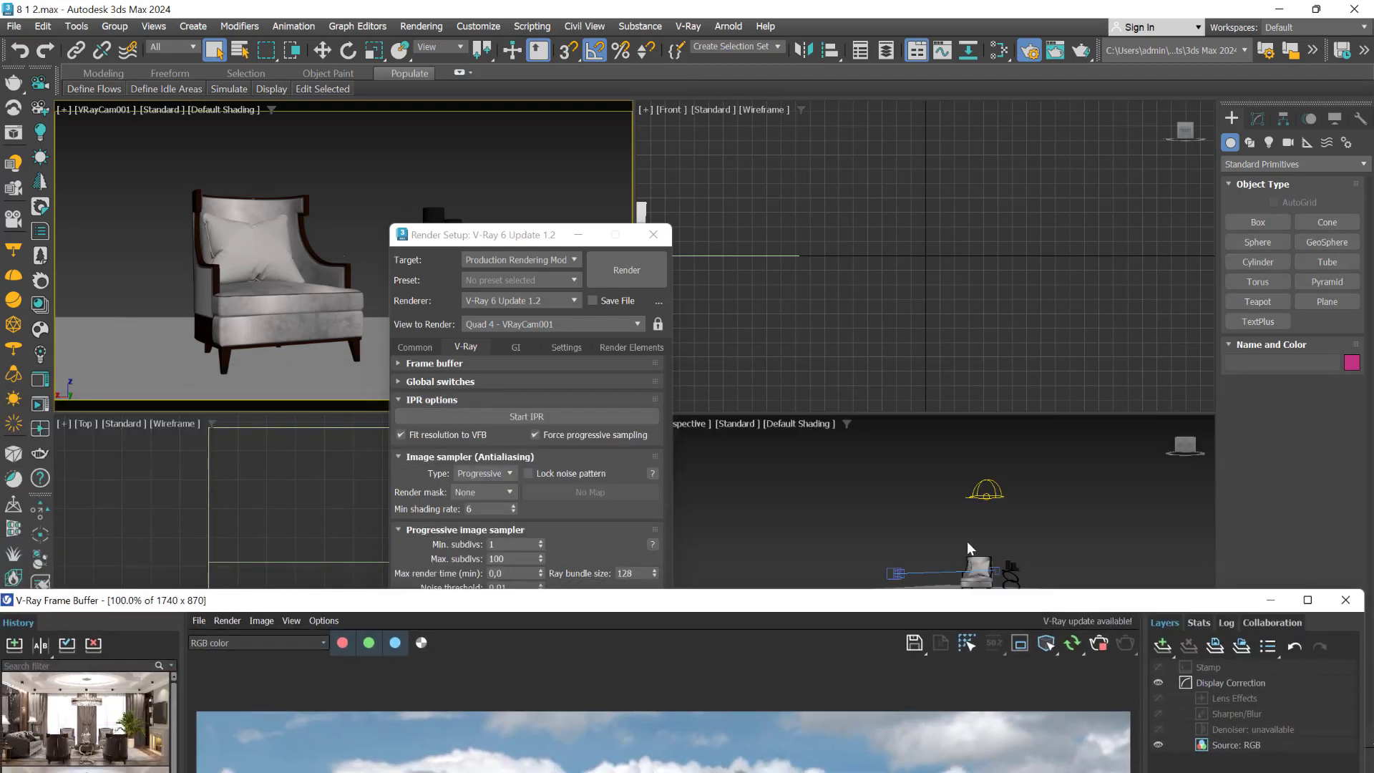
left_click(992, 489)
key("Delete")
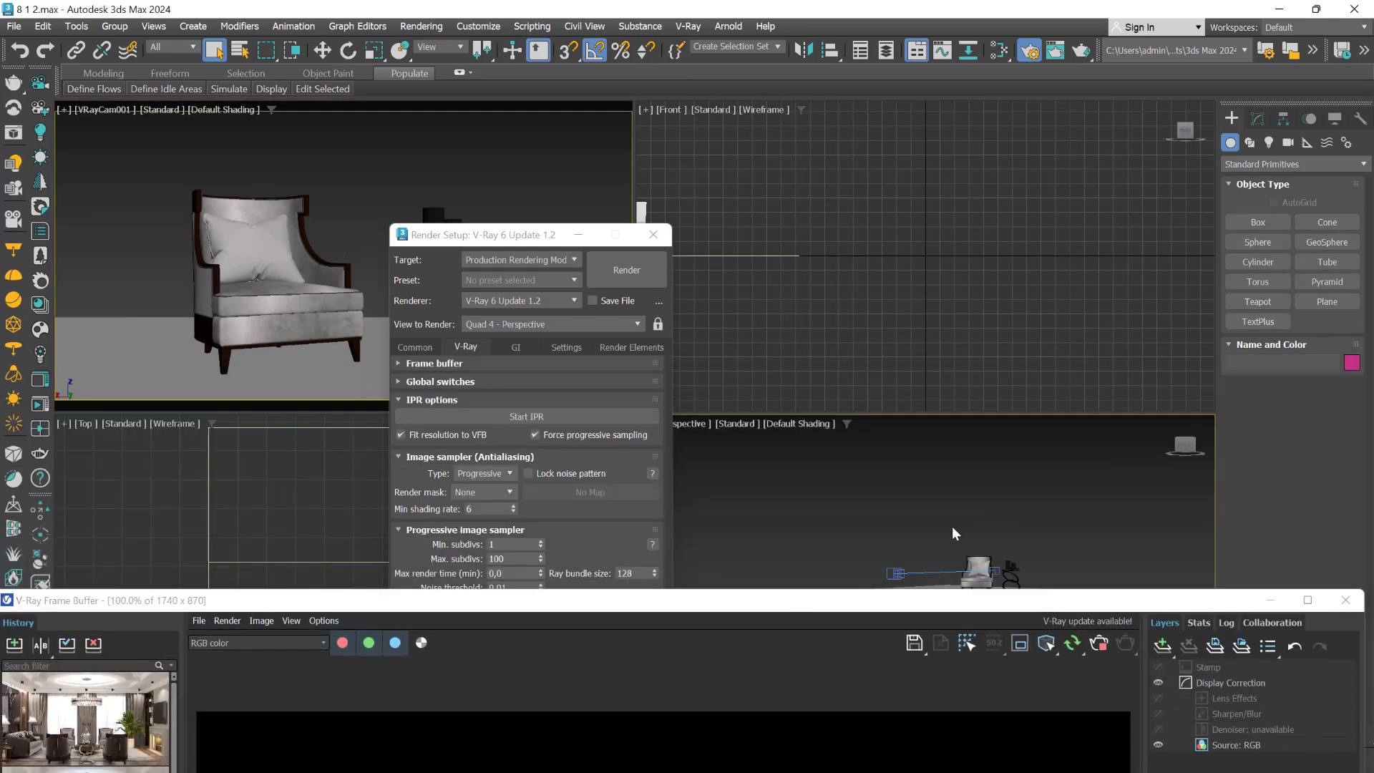
left_click_drag(763, 616, 744, 429)
left_click(315, 155)
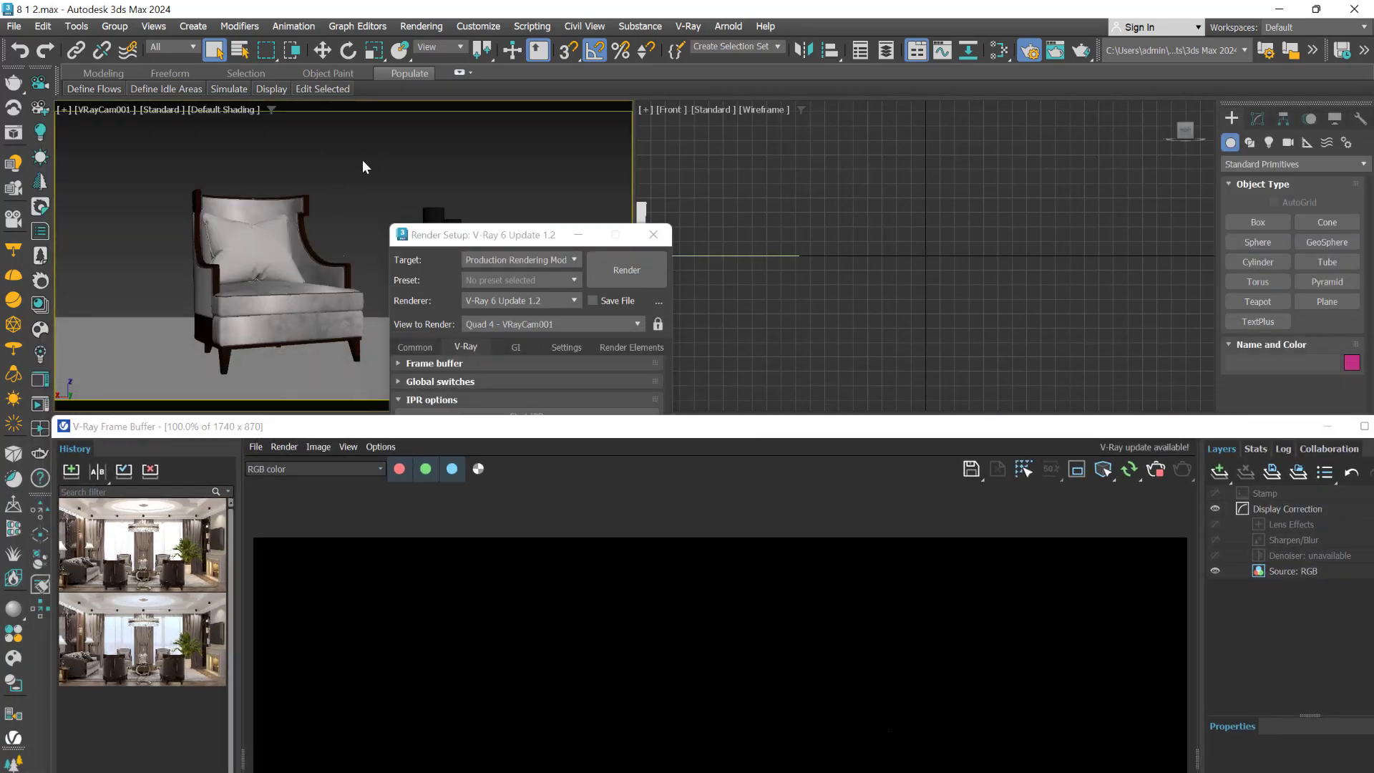
Open the environment settings and look up VRaySky among the environment maps, closing the map browser without assigning one.
left_click(427, 26)
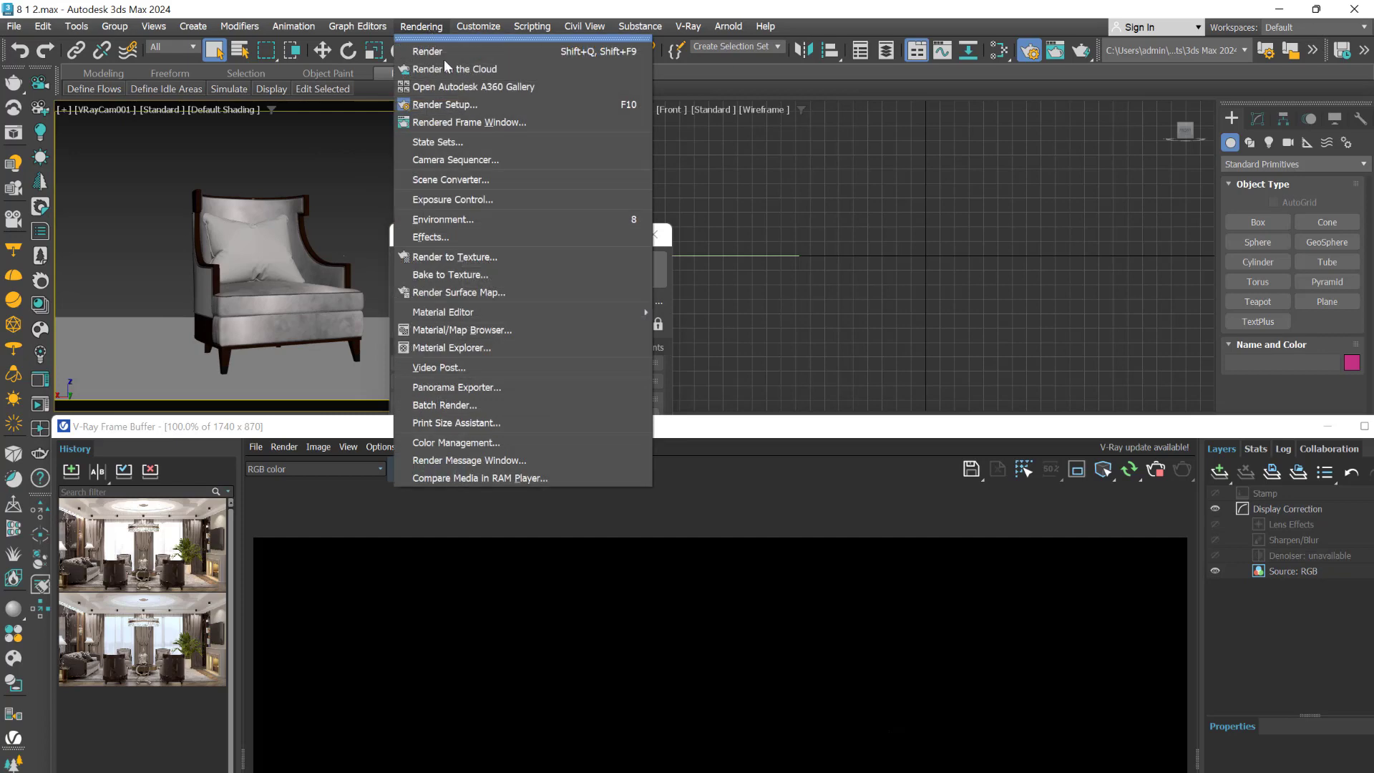
left_click(442, 222)
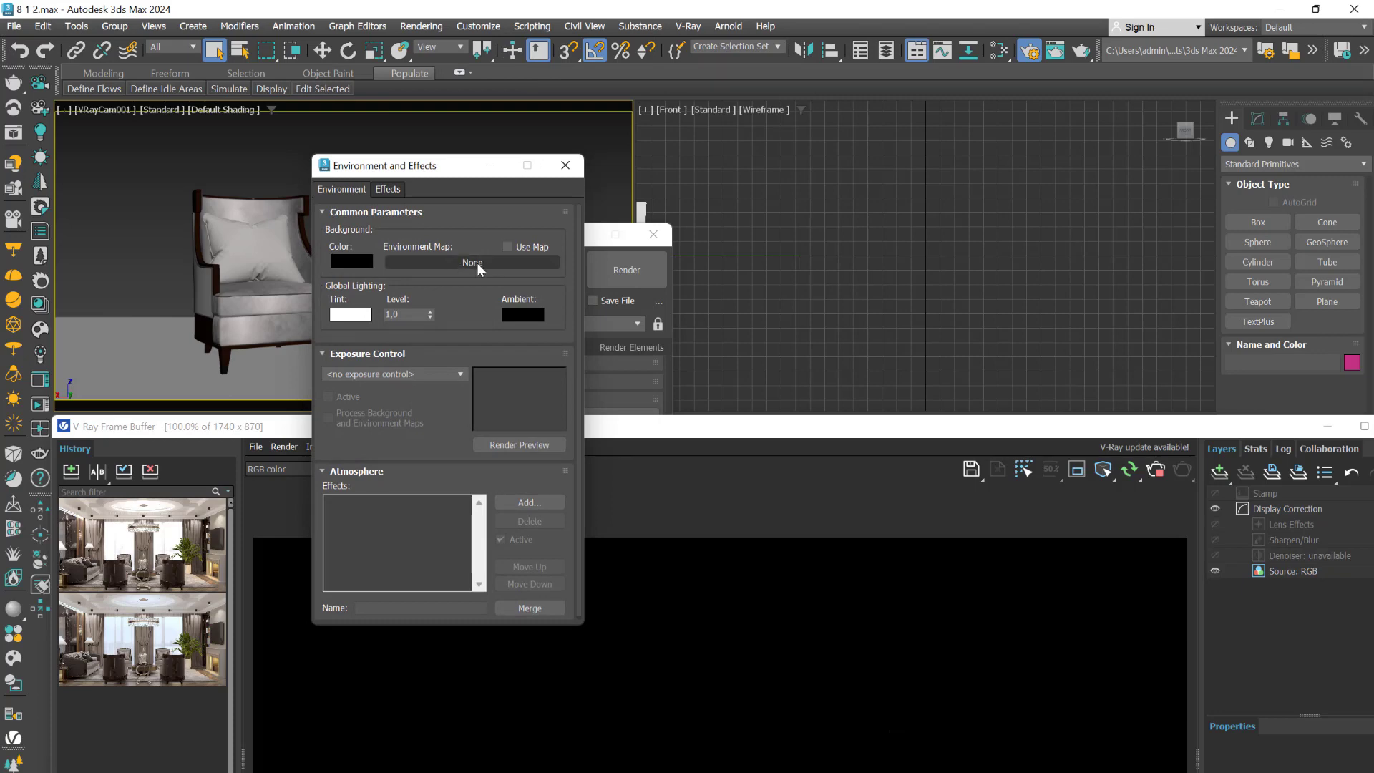
left_click(477, 263)
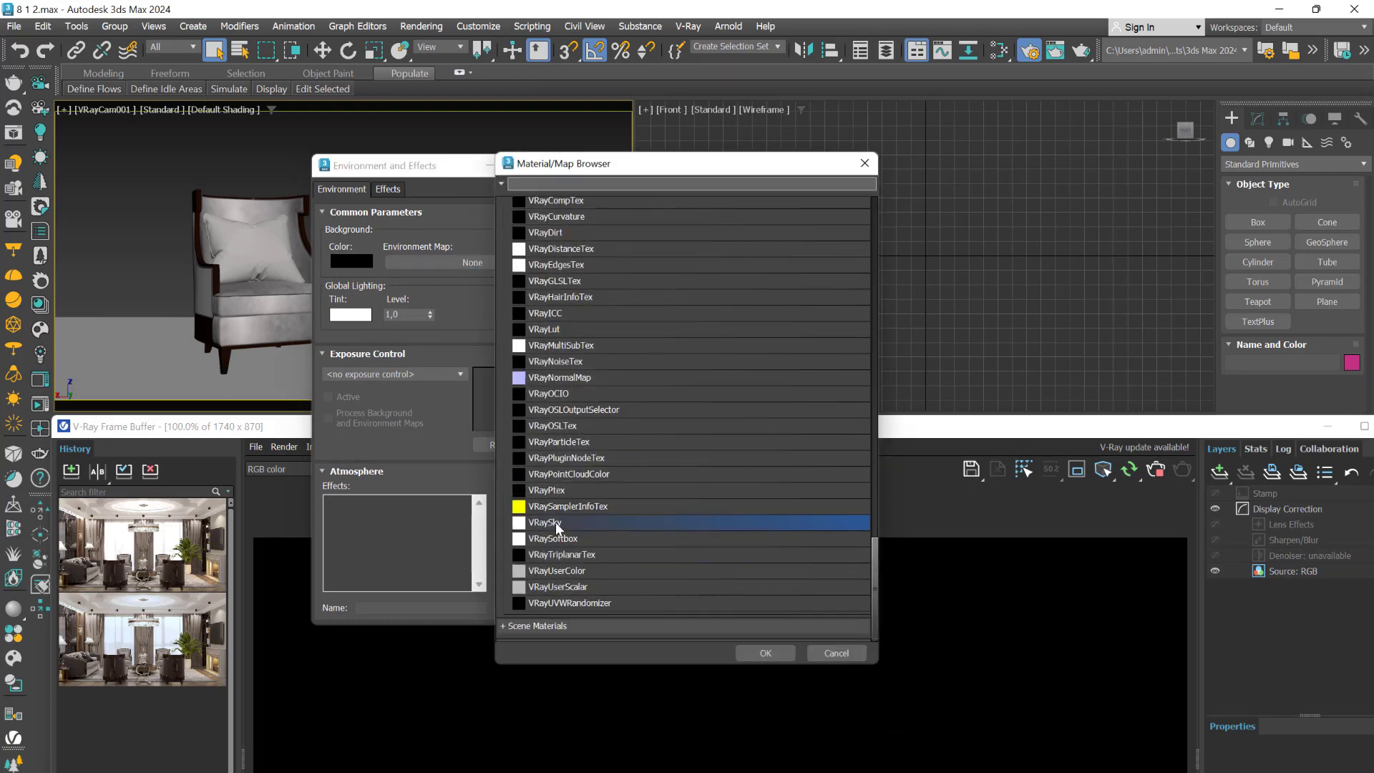
left_click(864, 163)
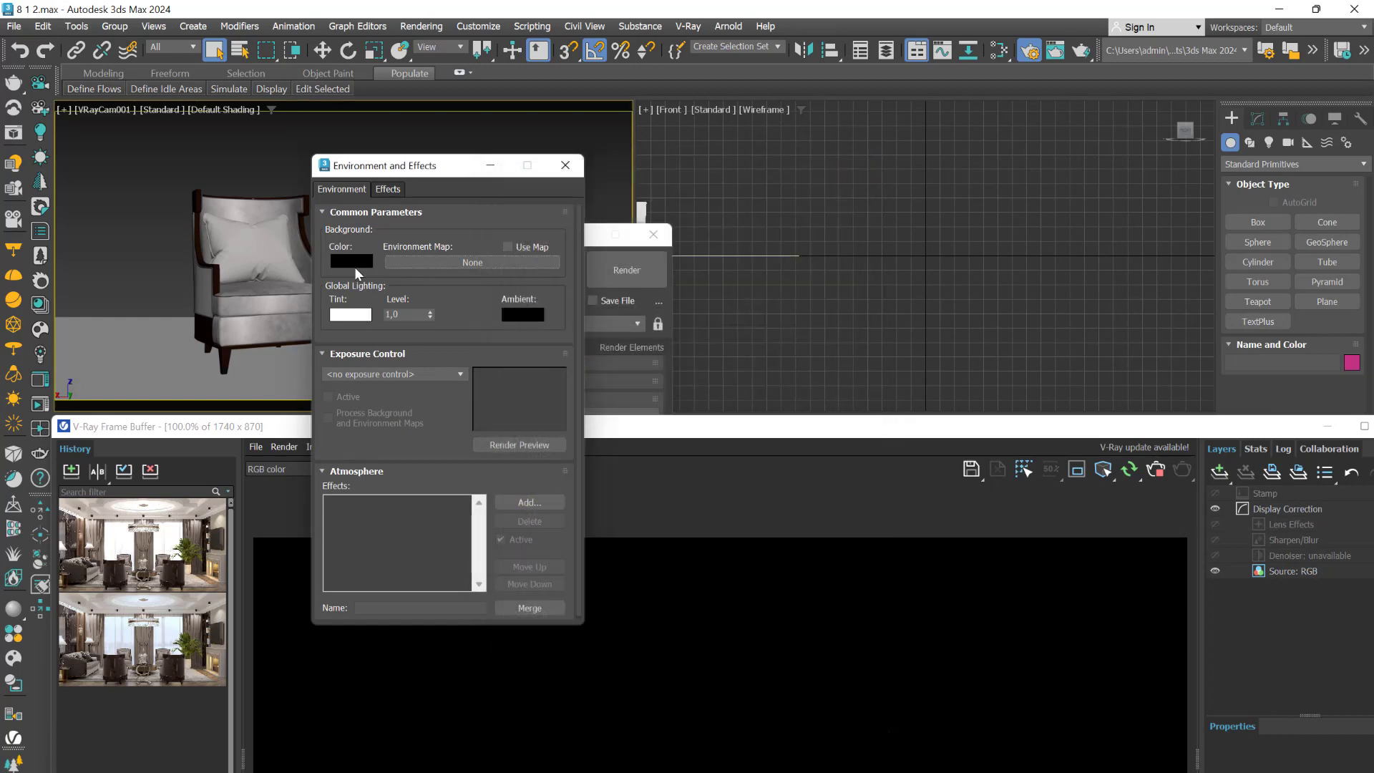
Try white, then a light grey of value 220, as the environment background color, cancelling the color change after checking the interactive render.
left_click(357, 261)
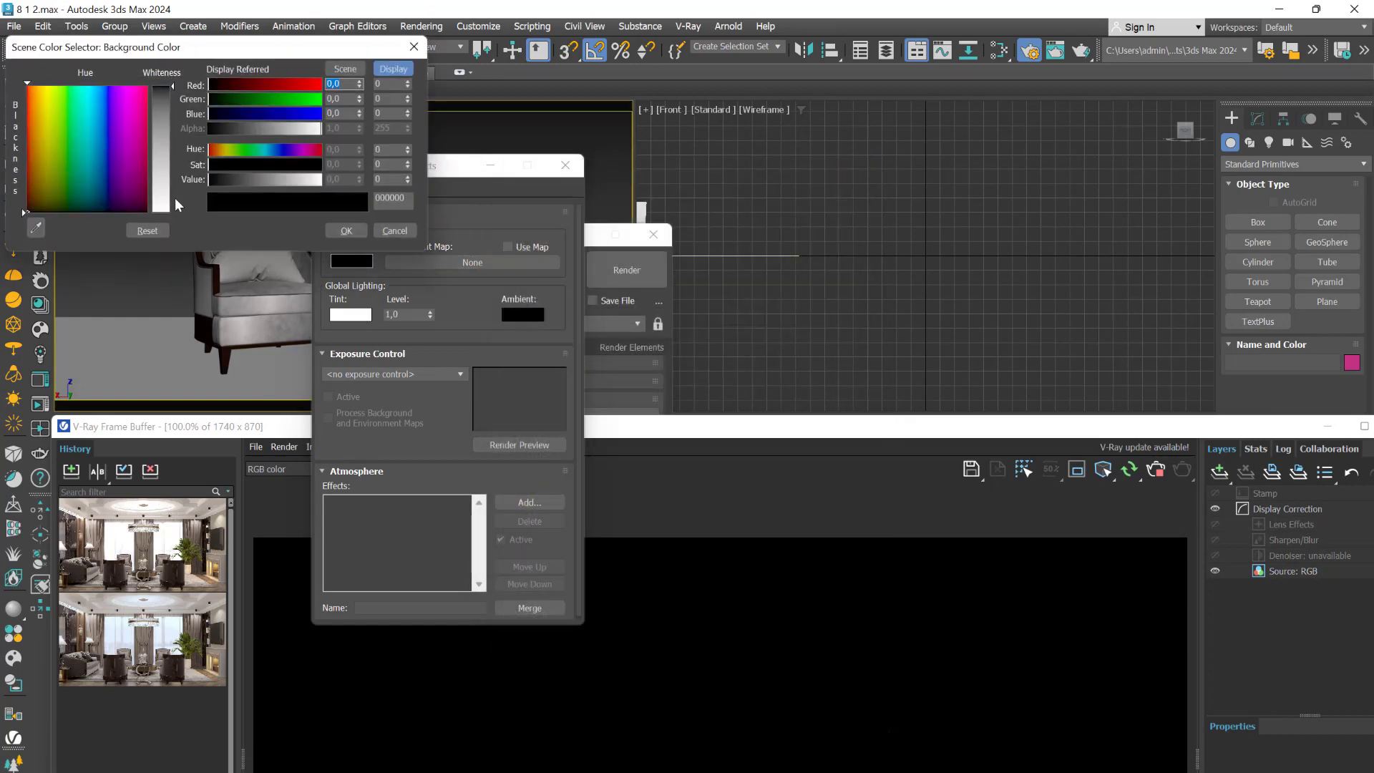
left_click_drag(161, 133, 162, 215)
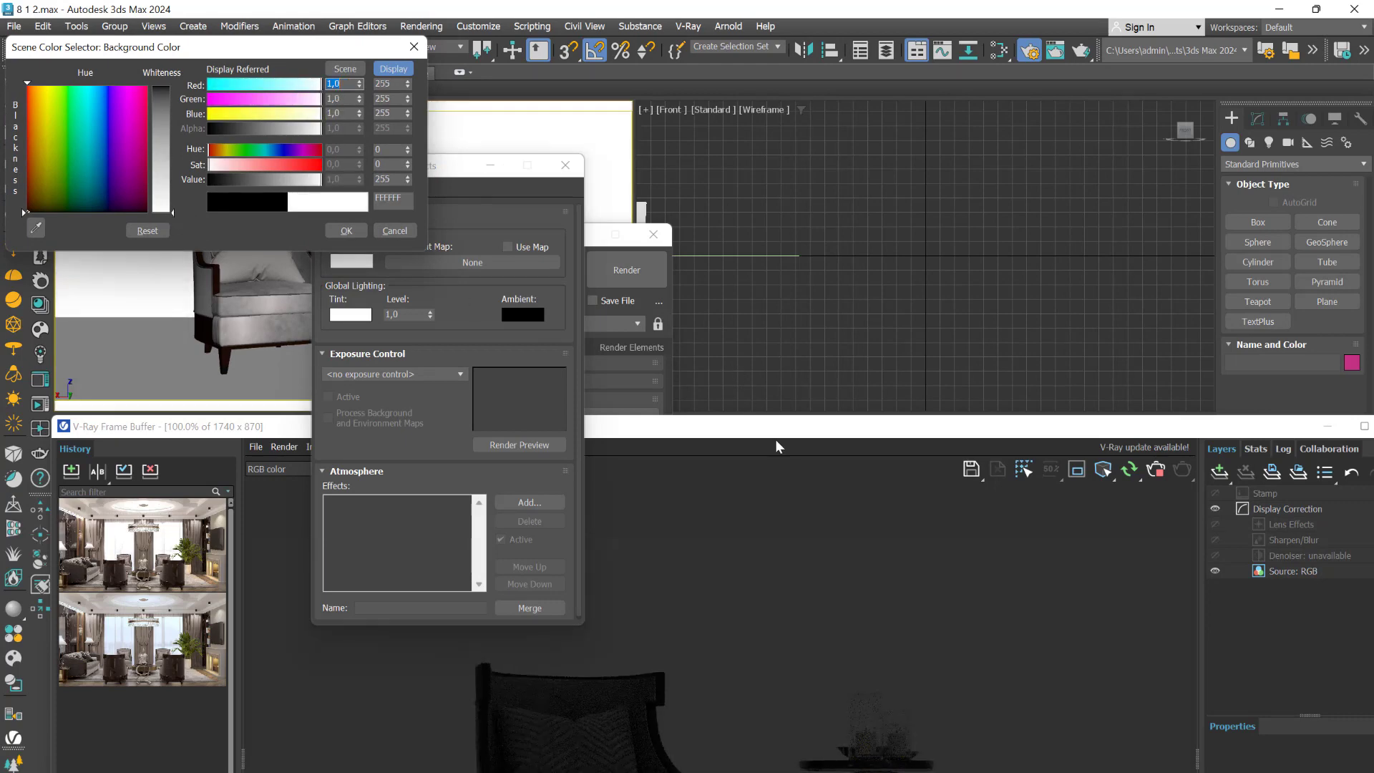
left_click_drag(775, 439, 224, 298)
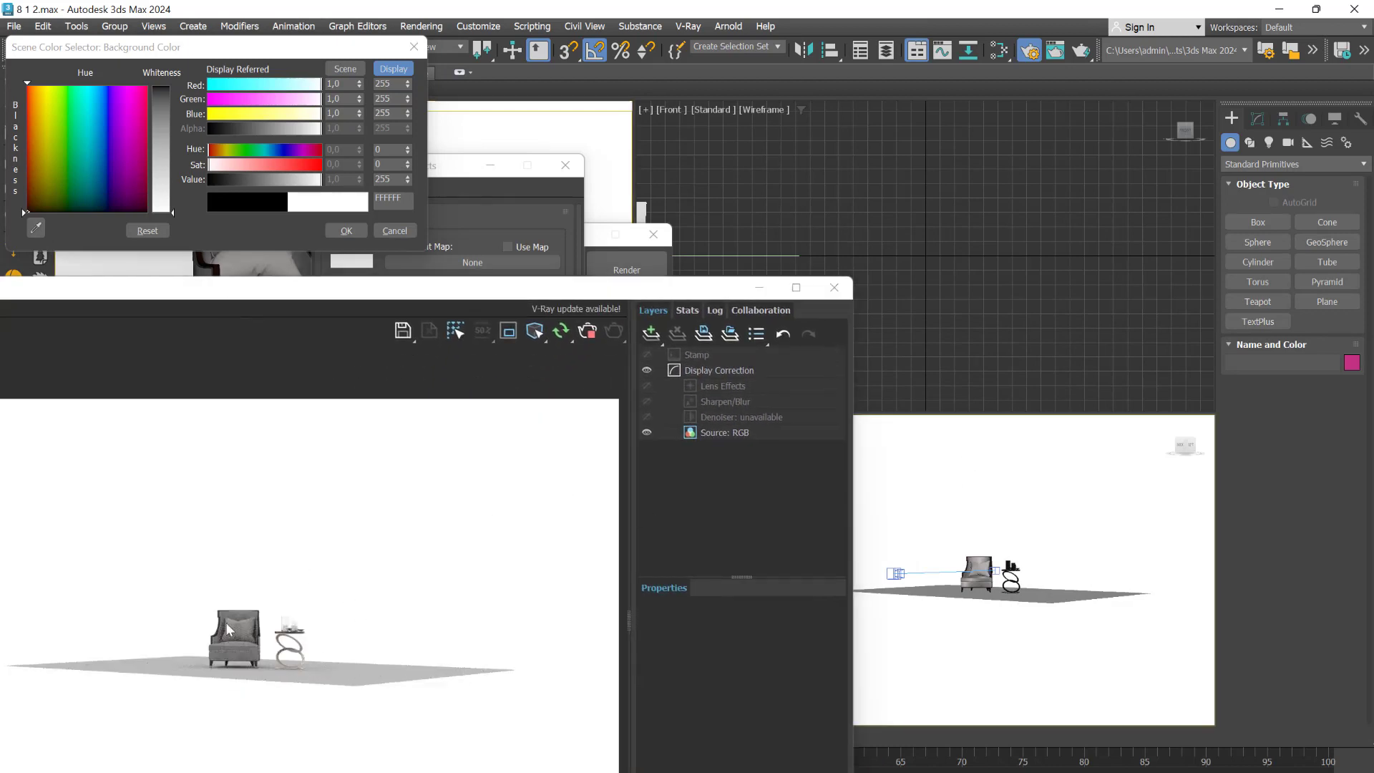
left_click_drag(372, 288, 469, 342)
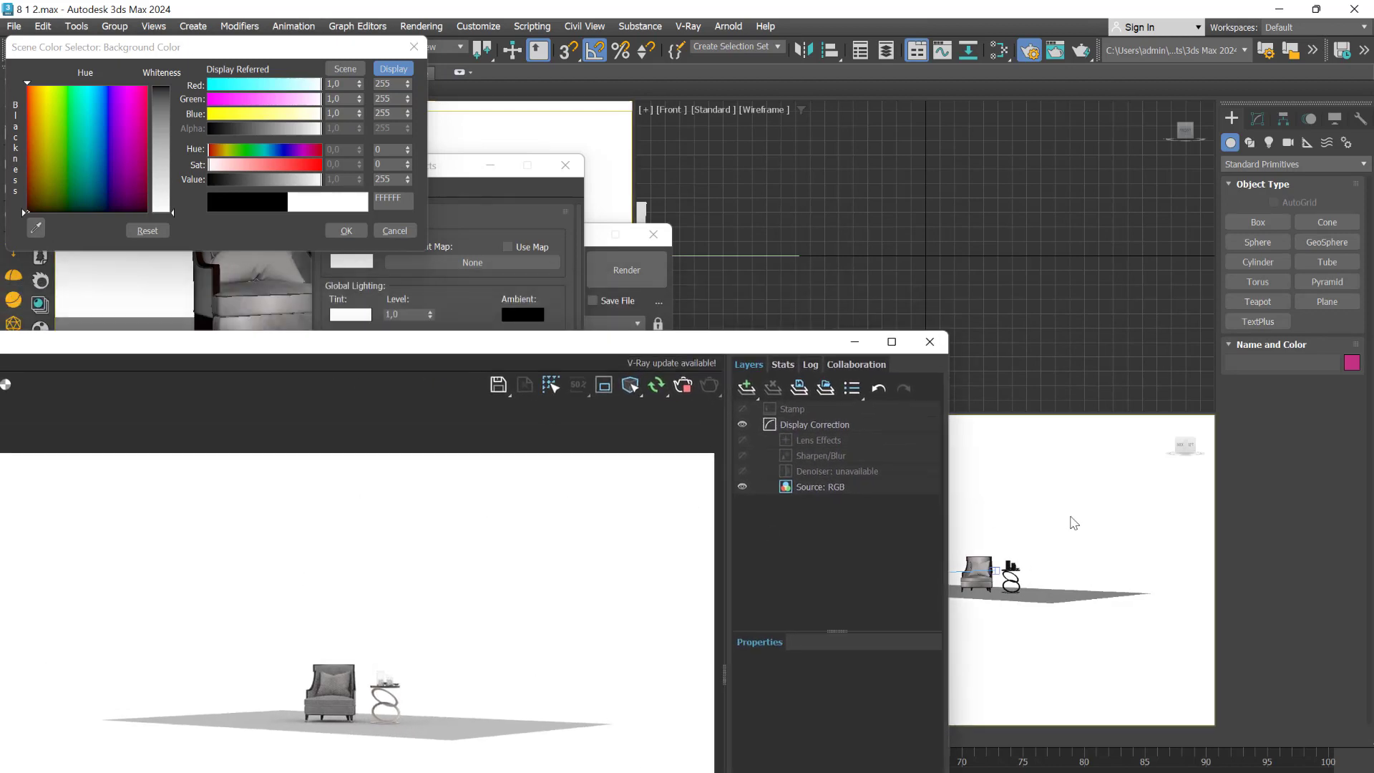
left_click_drag(172, 213, 172, 116)
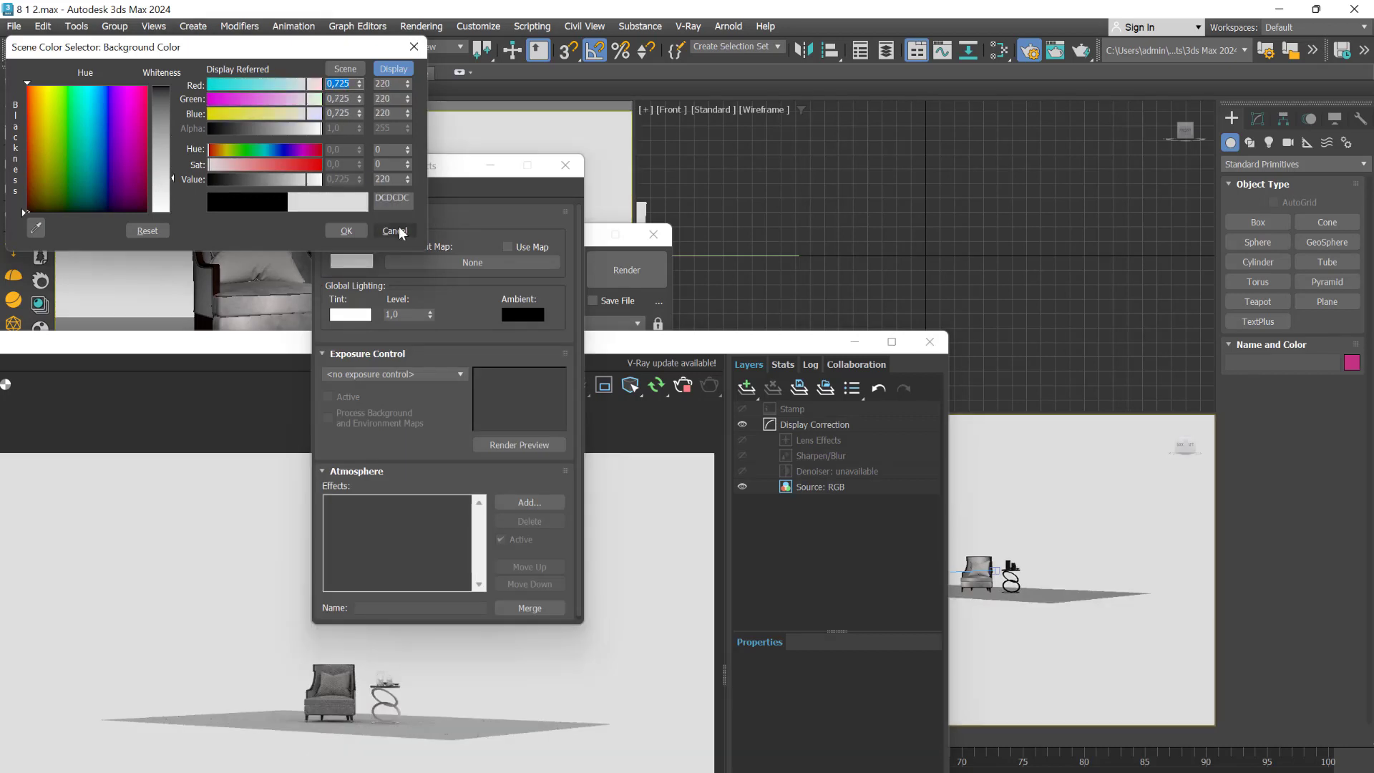
left_click(395, 228)
Undo the deletion of the dome light above the armchair in the Perspective view.
left_click_drag(681, 346, 633, 395)
left_click(990, 506)
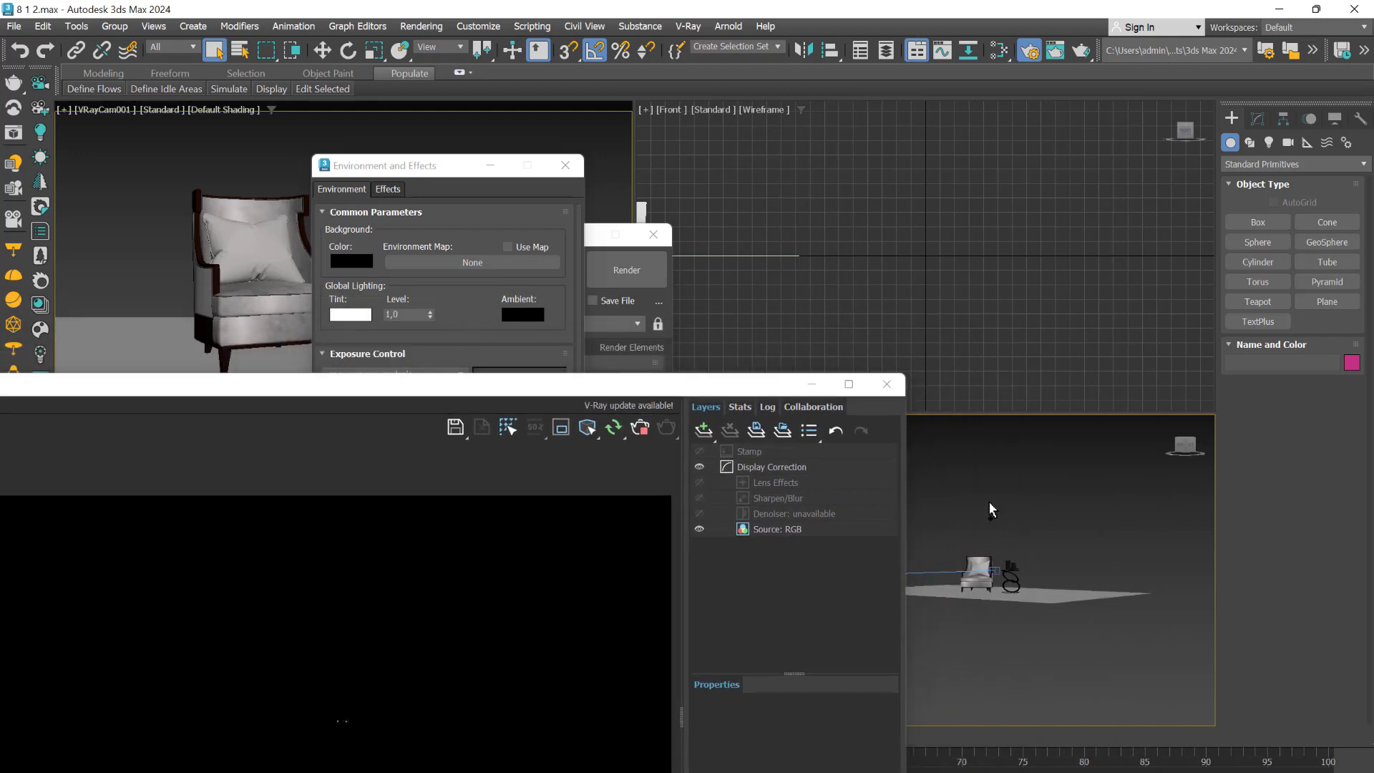
key("ctrl+z")
key("ctrl+z")
key("ctrl+z")
key("ctrl+z")
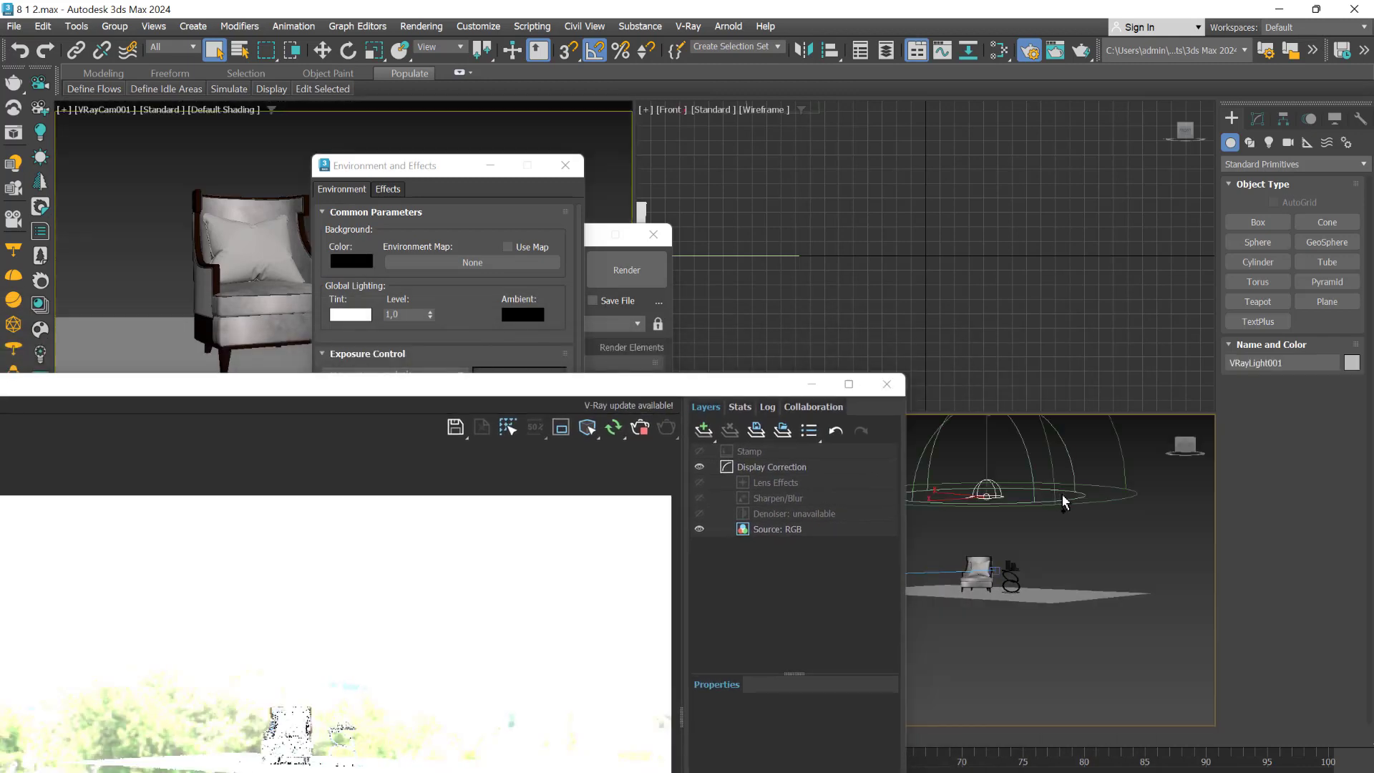
Clear the texture map from the restored dome light and deselect the light.
left_click(1256, 120)
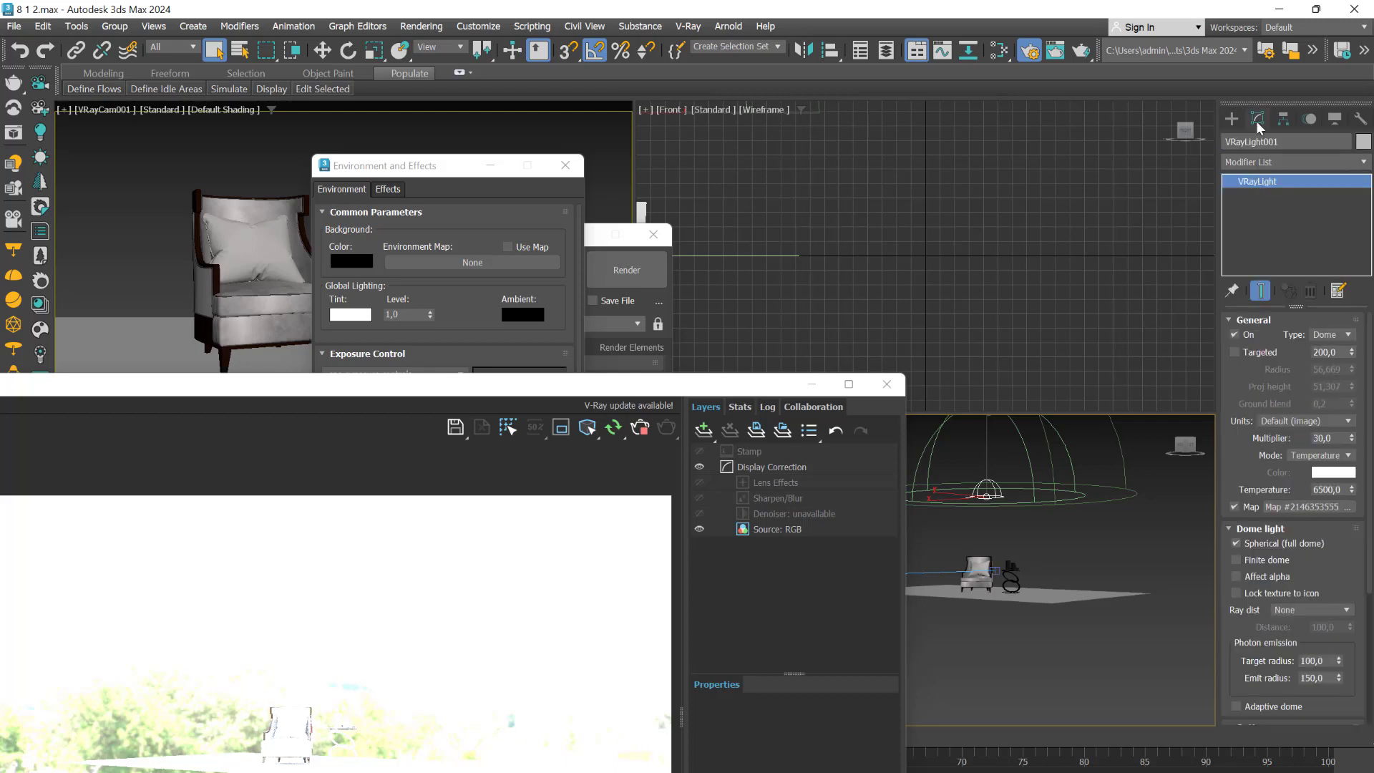
right_click(1299, 505)
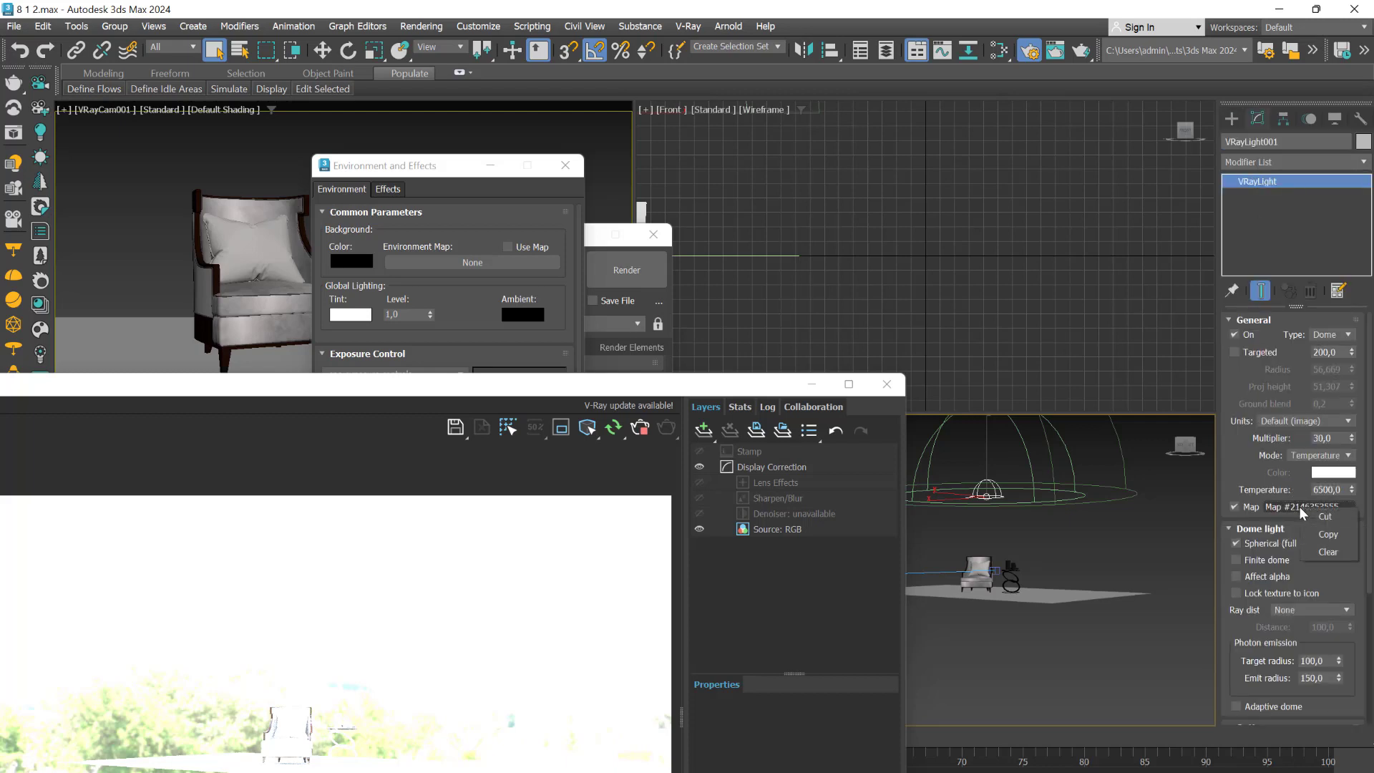
left_click(1330, 553)
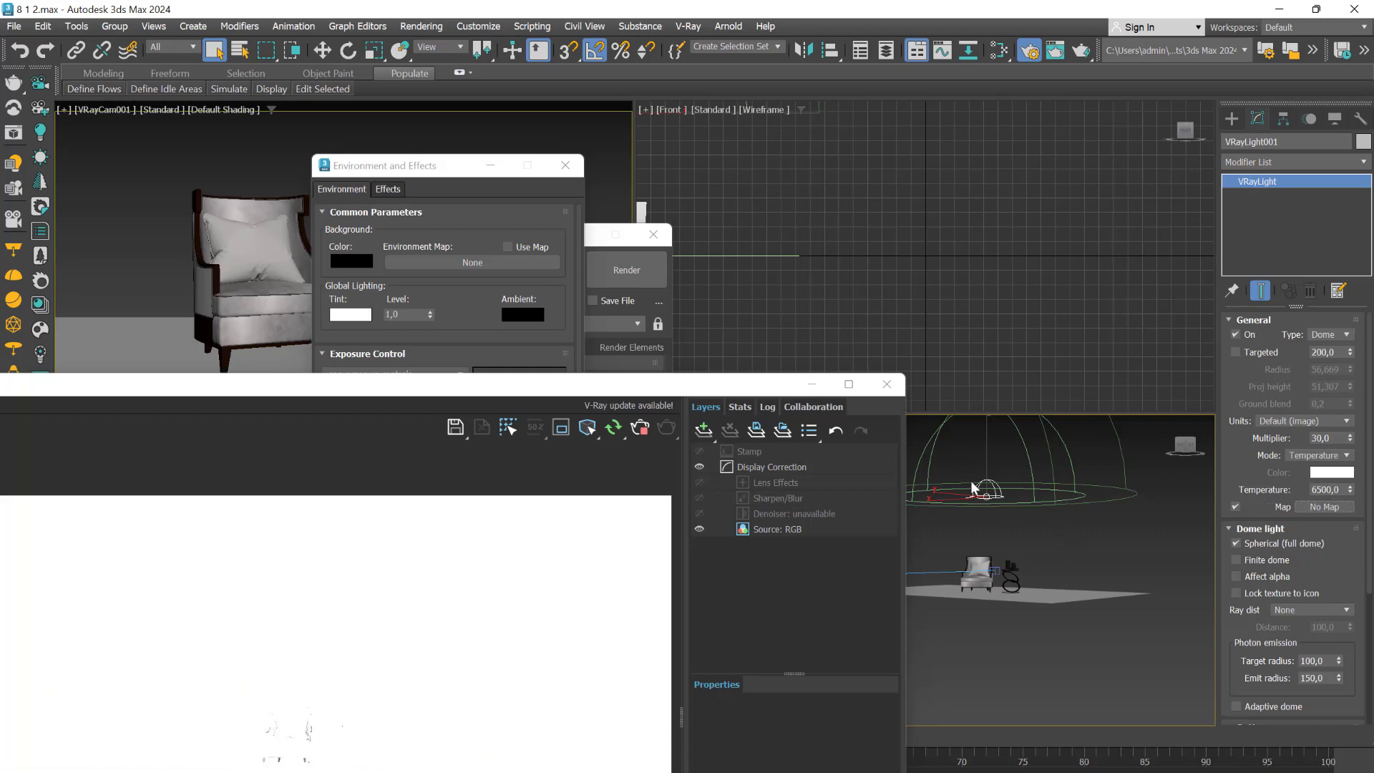
left_click_drag(380, 392, 418, 402)
left_click(1044, 525)
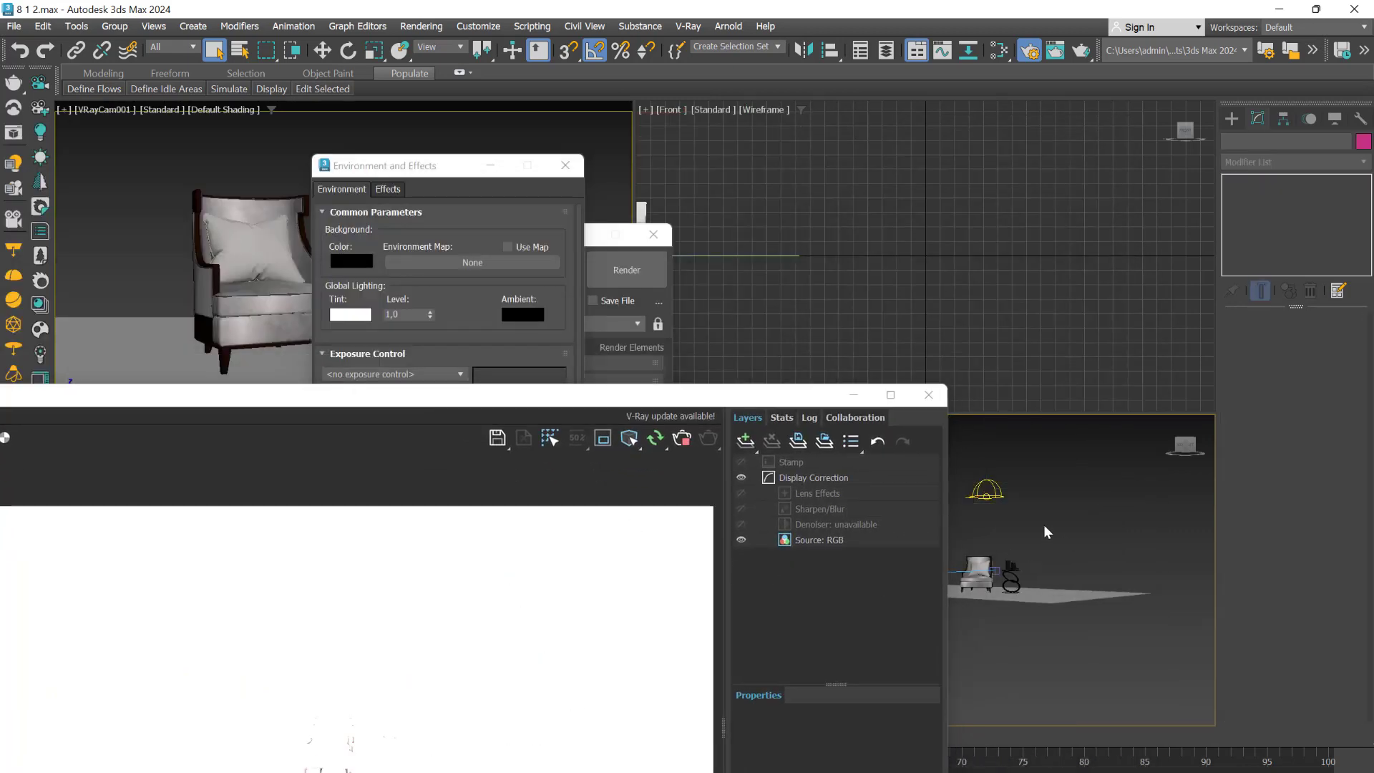
Select the dome light, assign VRaySky as its texture map, and bring the interactive render into view.
left_click(986, 490)
mouse_move(449, 399)
left_mouse_down()
mouse_move(592, 397)
mouse_move(443, 395)
left_mouse_up()
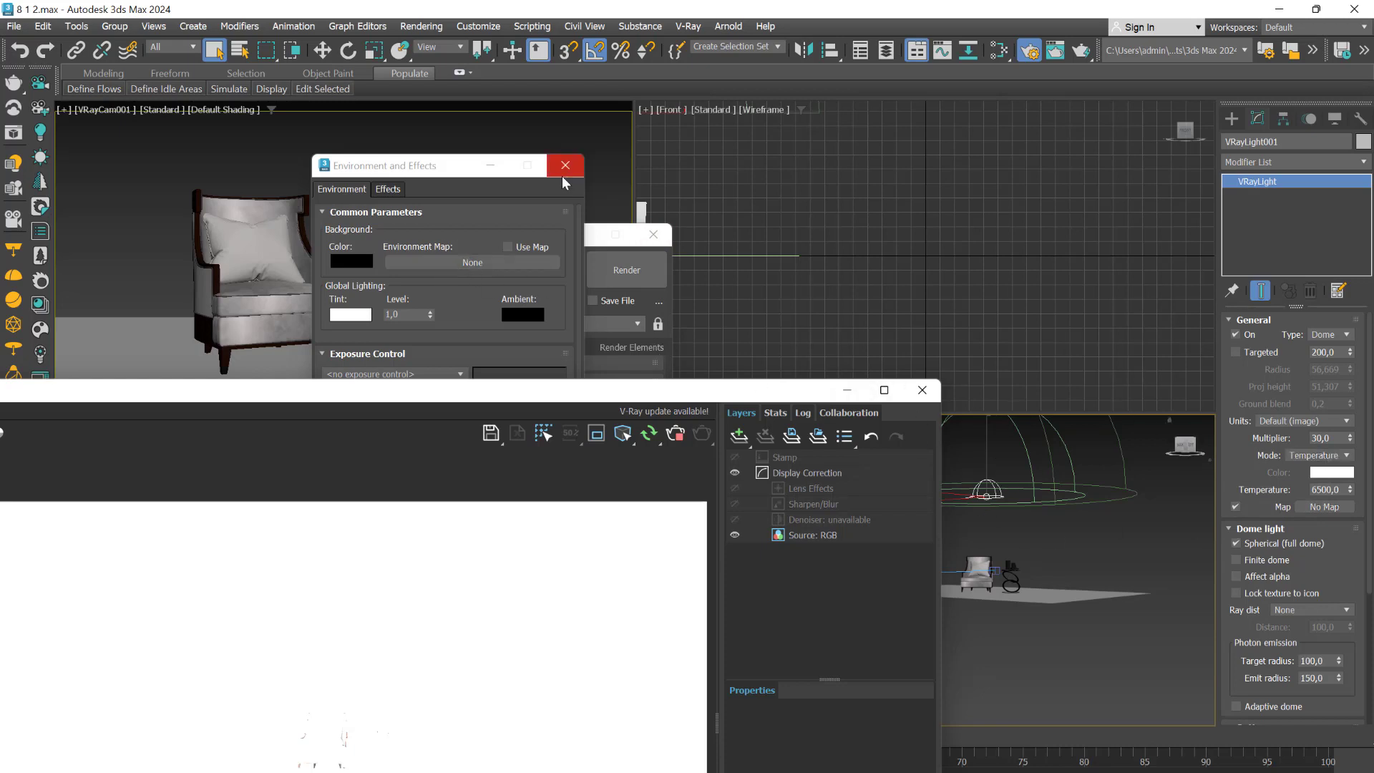
left_click(1323, 507)
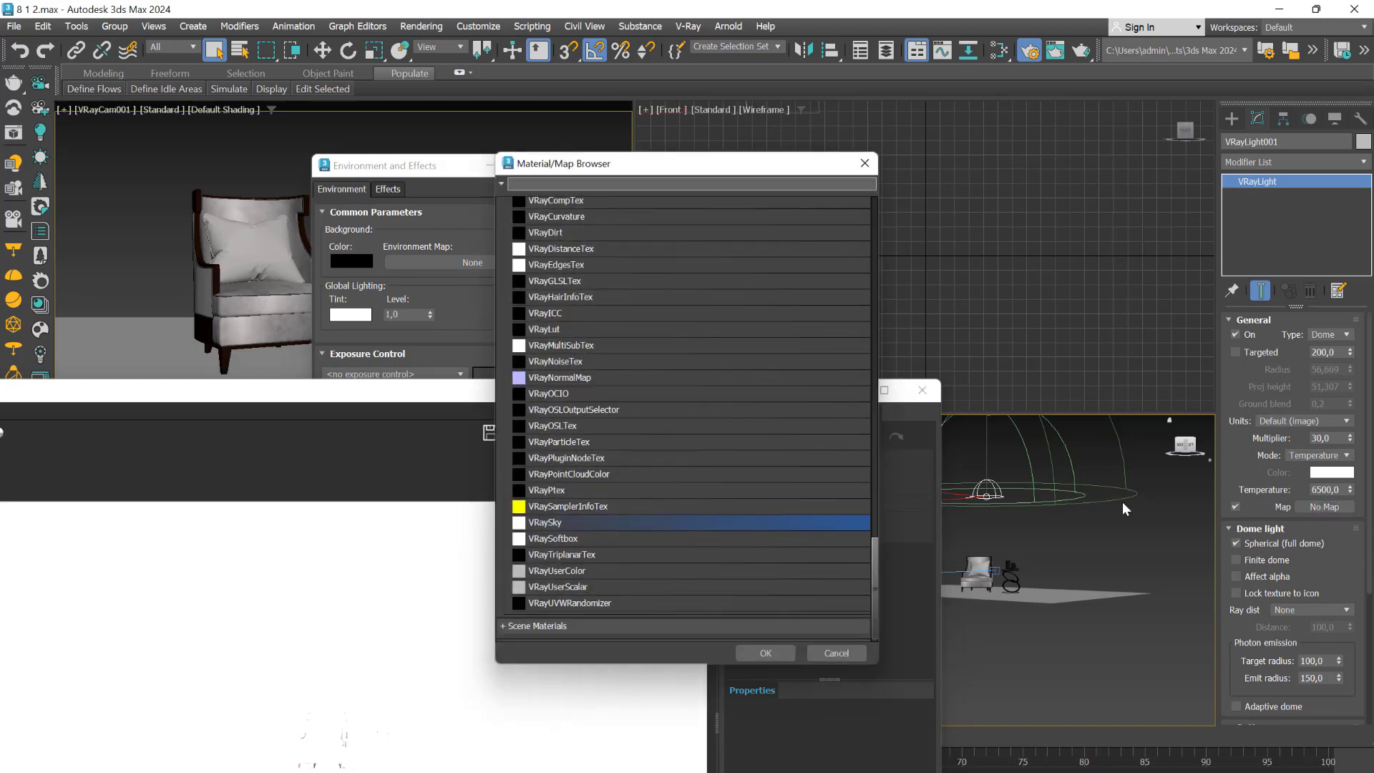
double_click(553, 522)
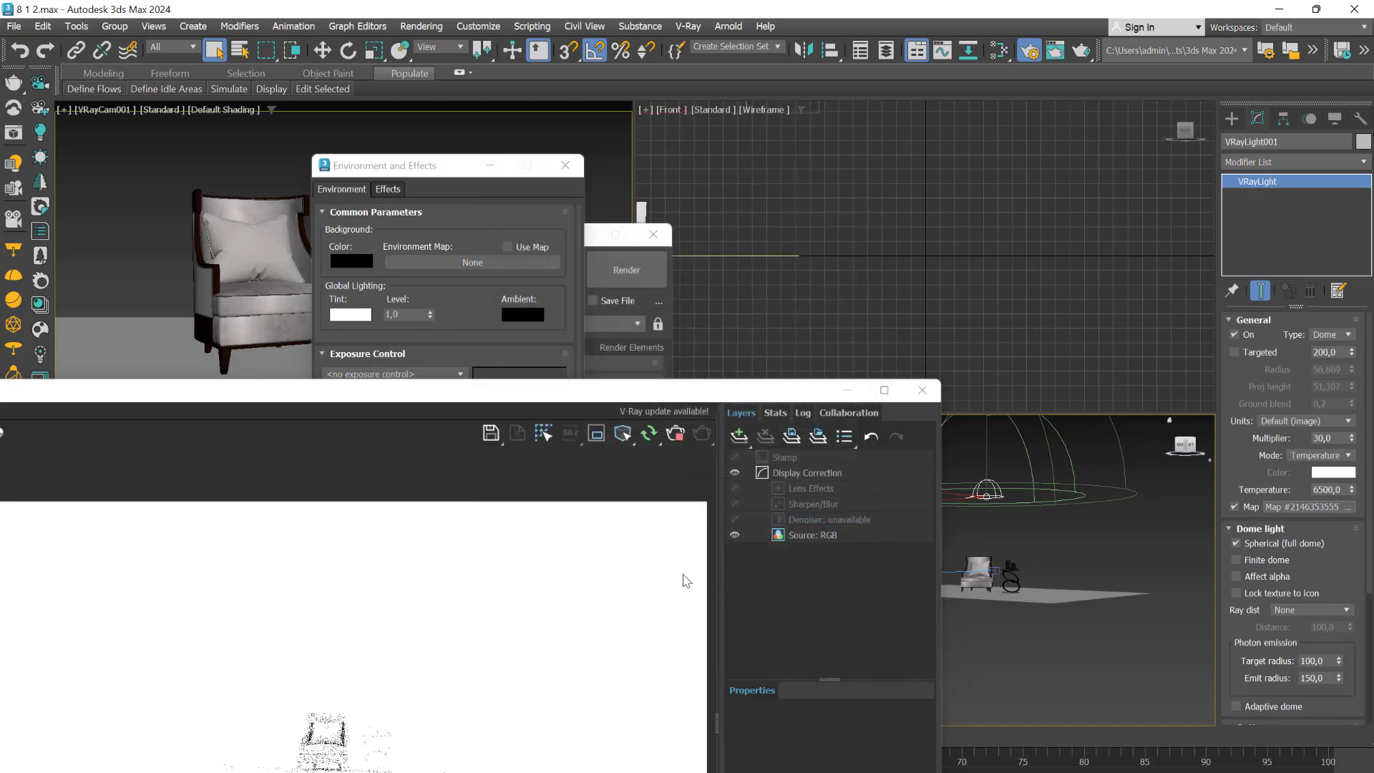
left_click_drag(536, 391, 705, 114)
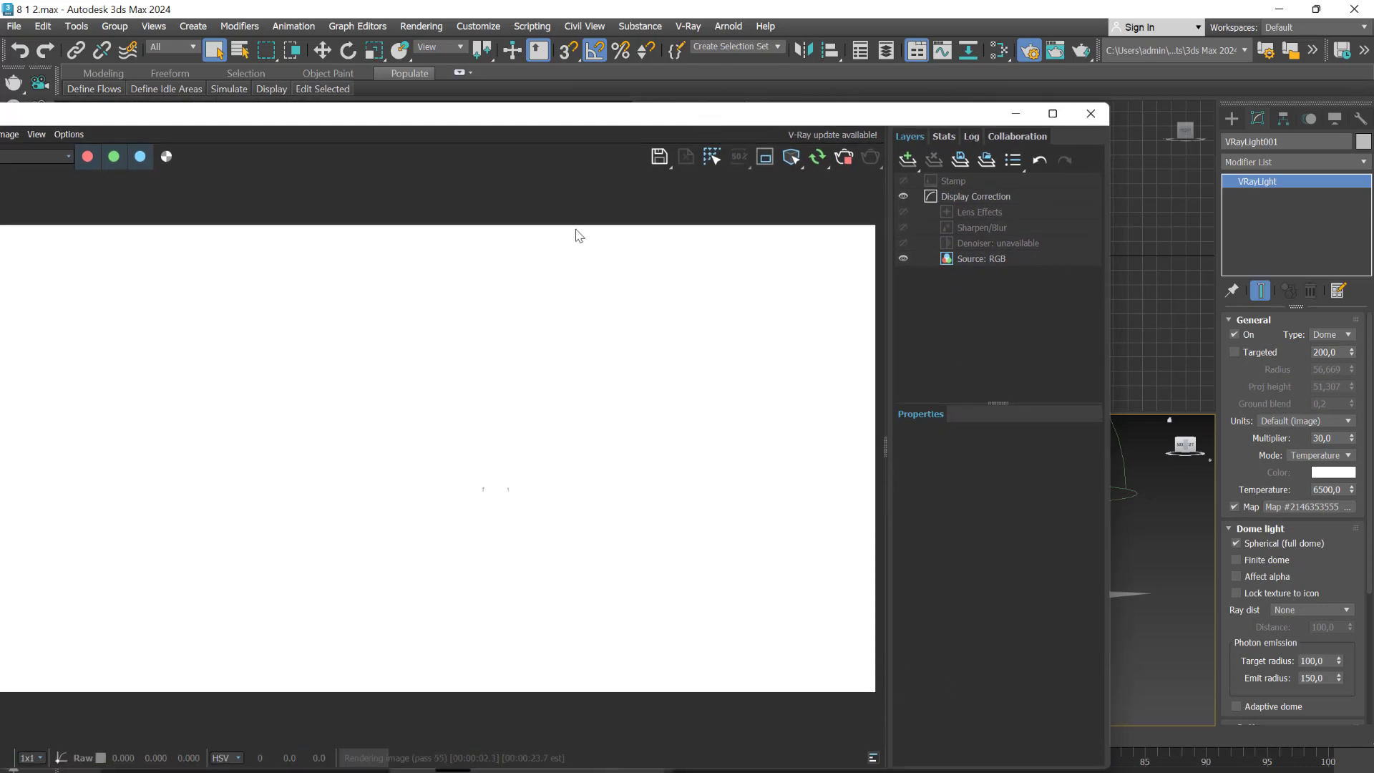
Set the dome light's multiplier to 1 and check the armchair and side table in the interactive render.
double_click(1324, 438)
type("1")
key("Return")
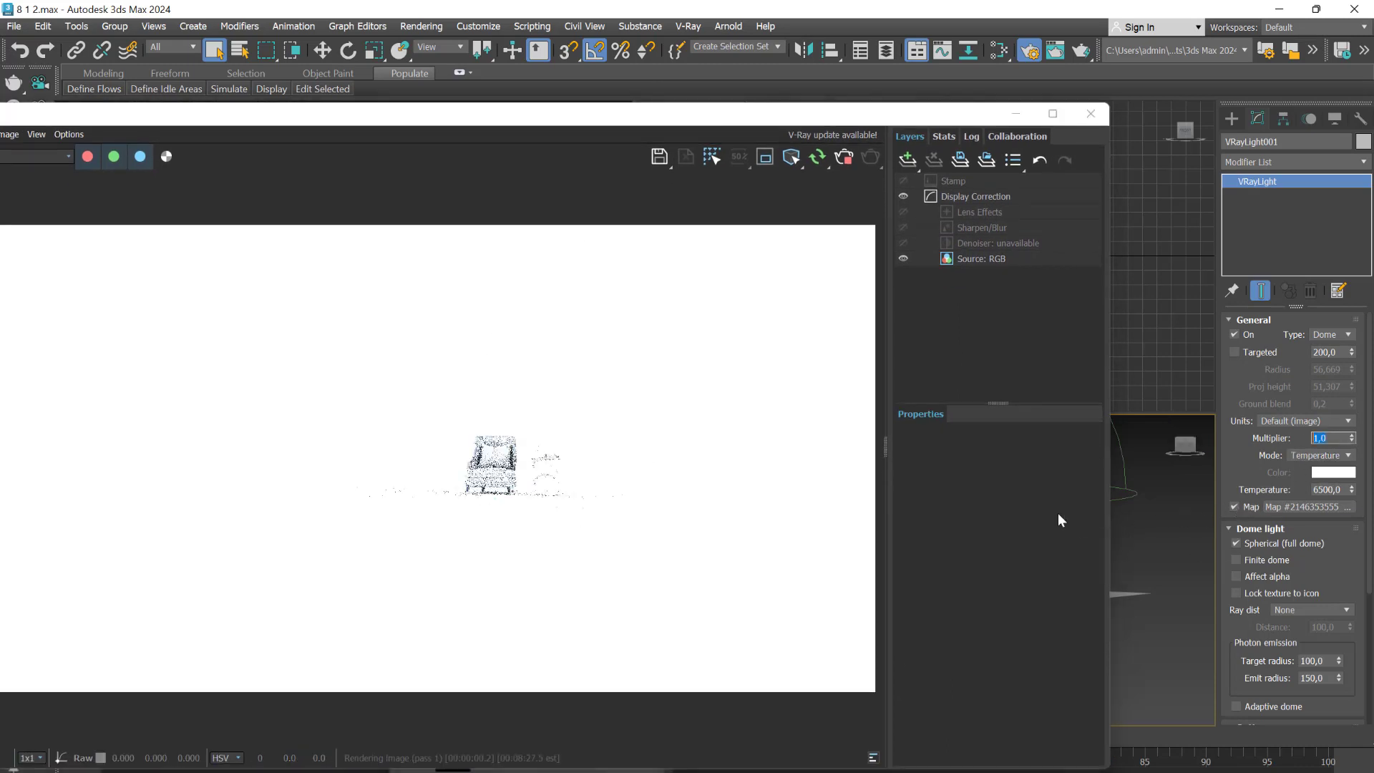
left_click_drag(681, 121, 858, 561)
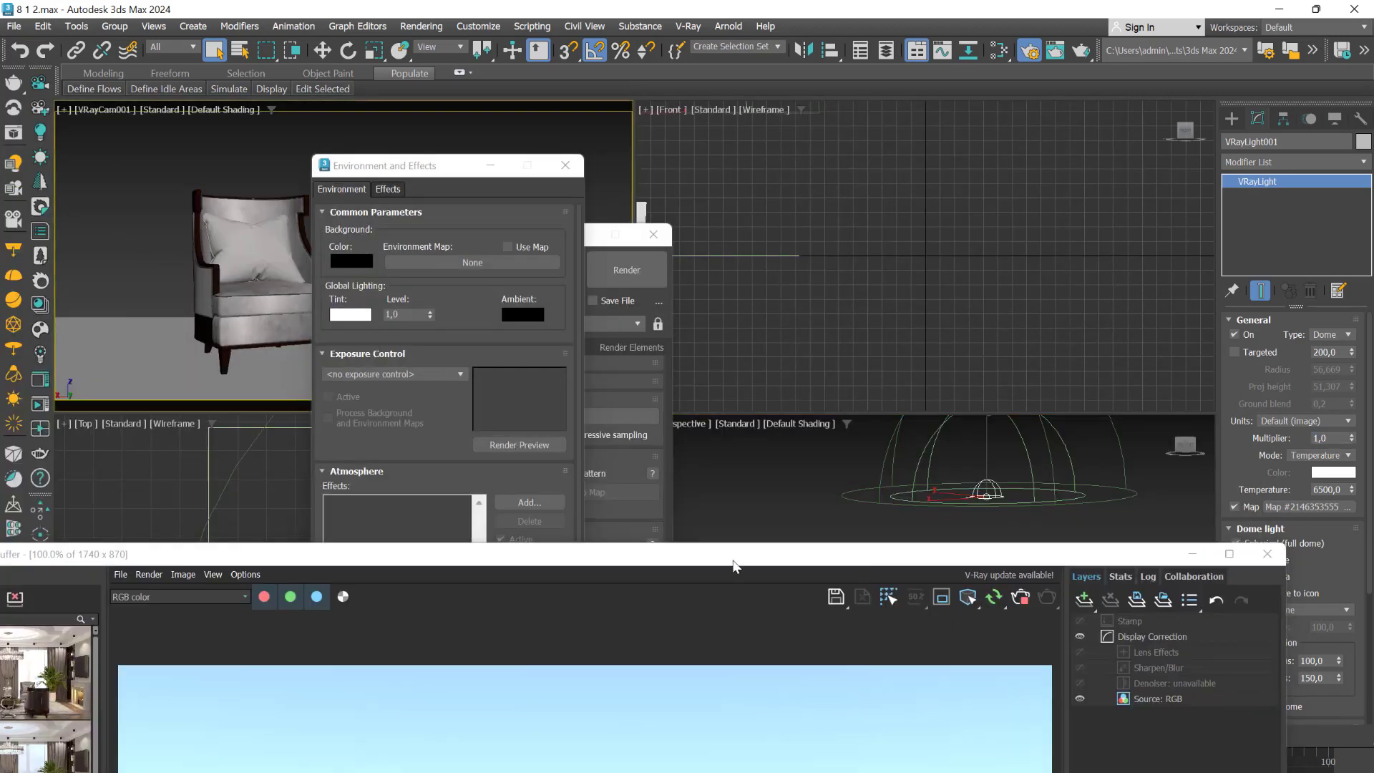
left_click_drag(735, 566, 714, 126)
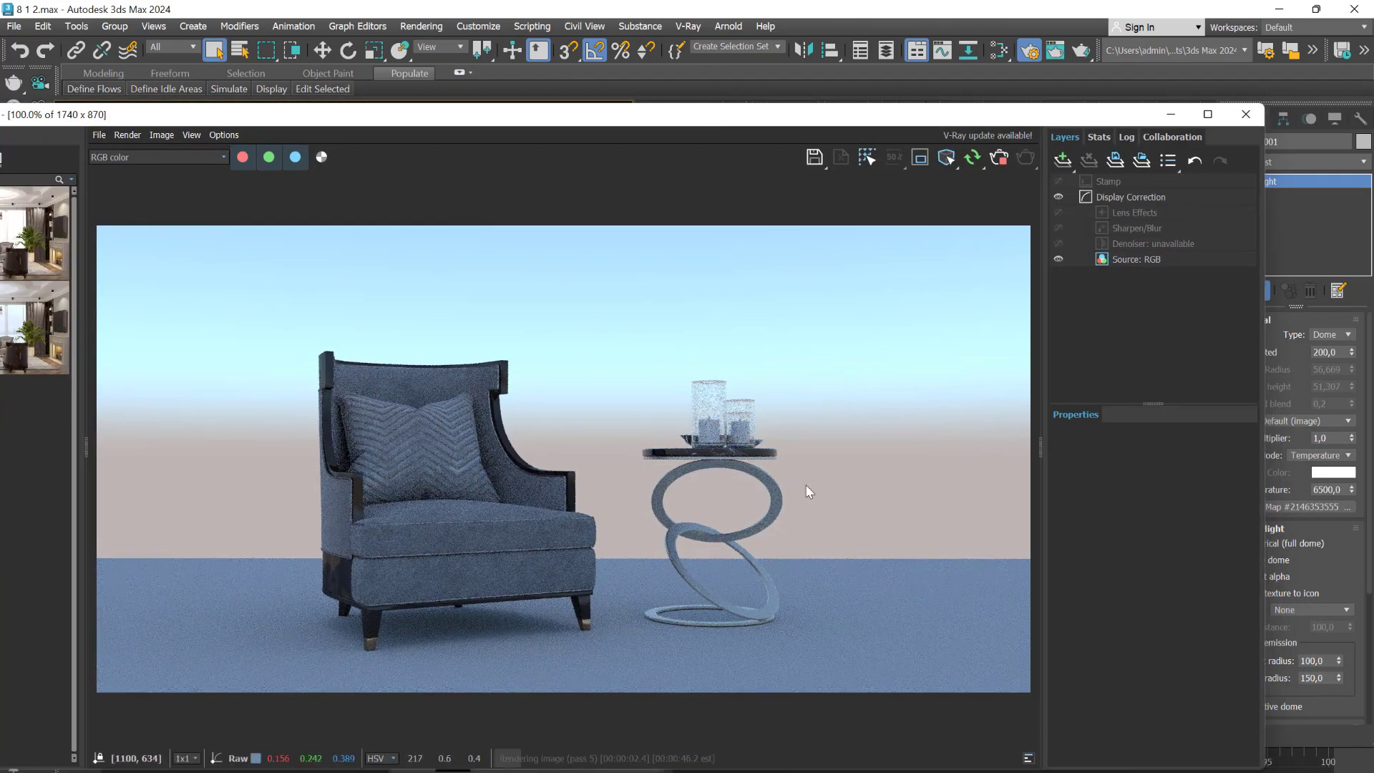
left_click_drag(921, 123, 644, 266)
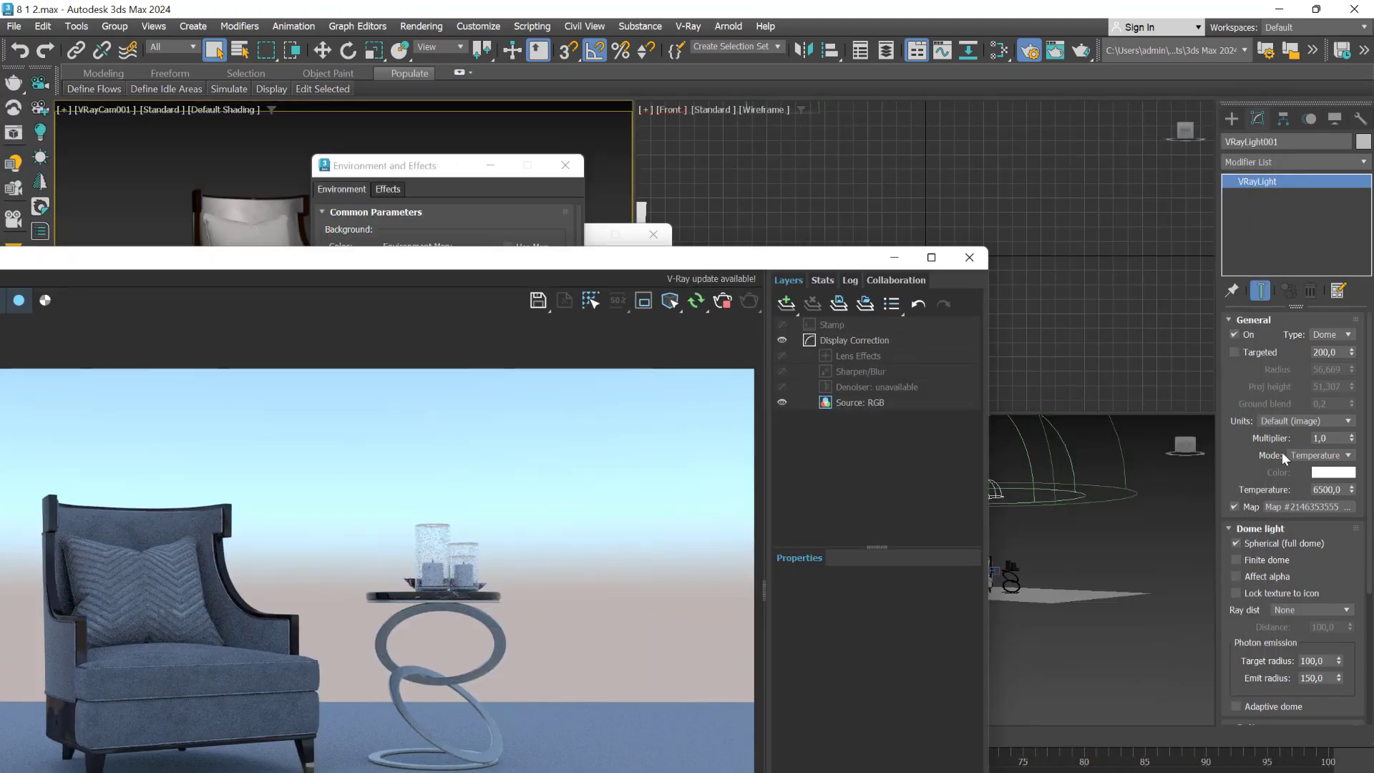
Remove the VRaySky map from the dome light and uncover the environment settings and Perspective view.
right_click(1311, 505)
left_click(1339, 534)
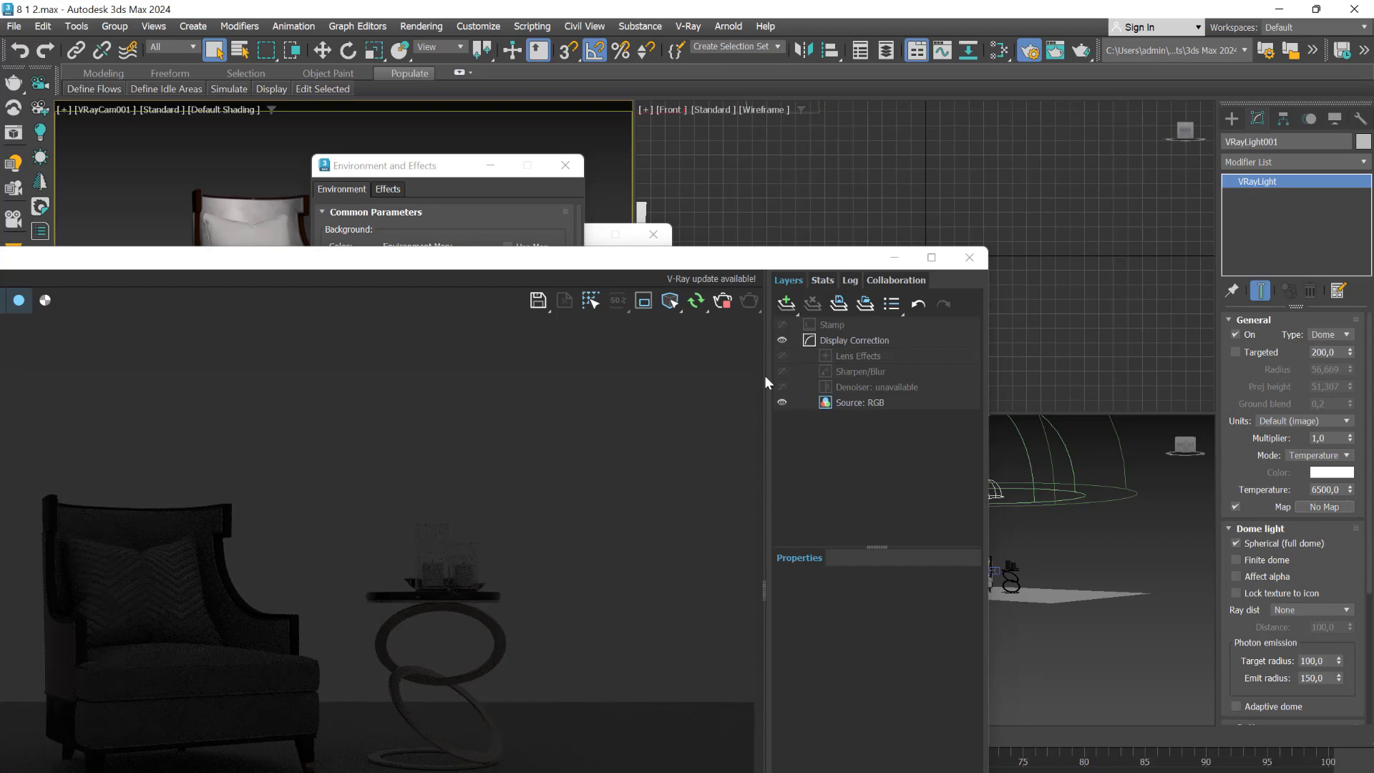
left_click_drag(545, 260, 853, 478)
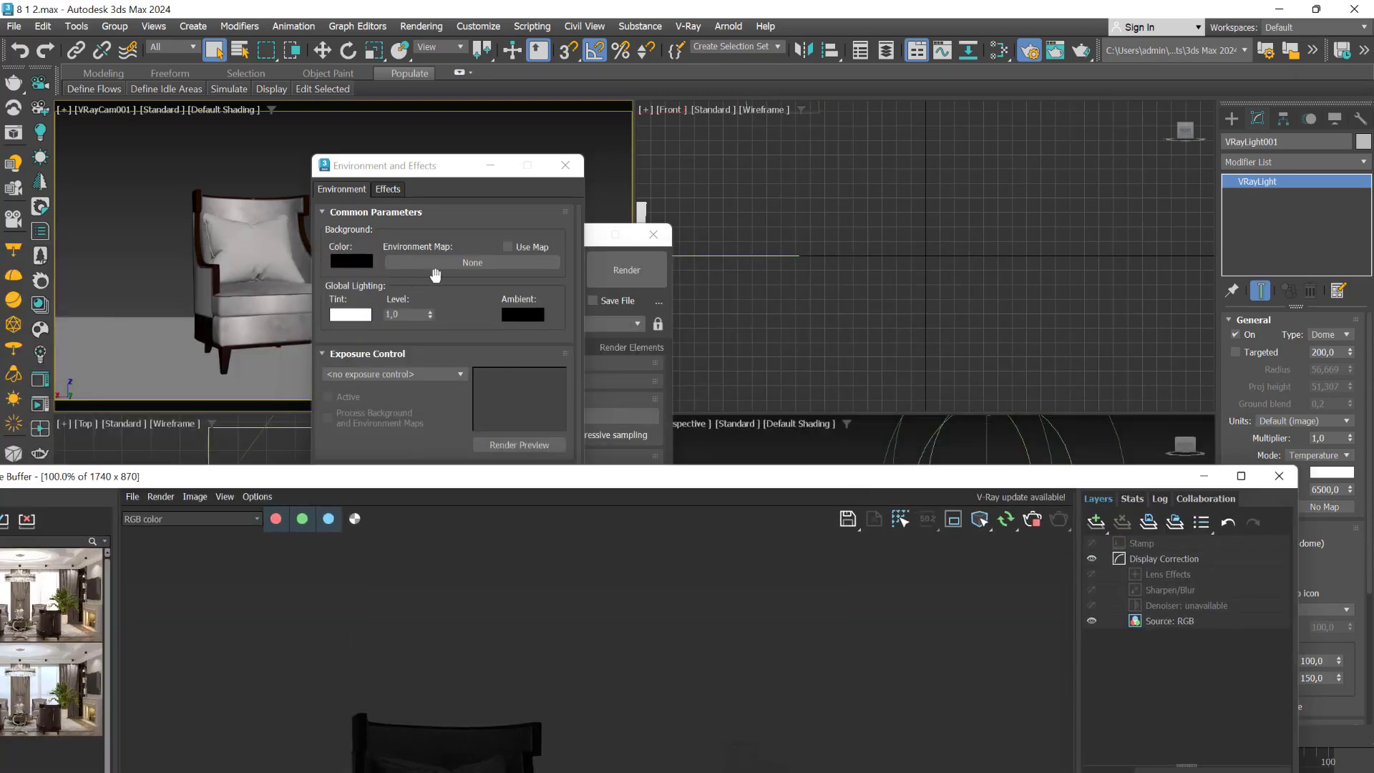
left_click_drag(721, 484, 666, 635)
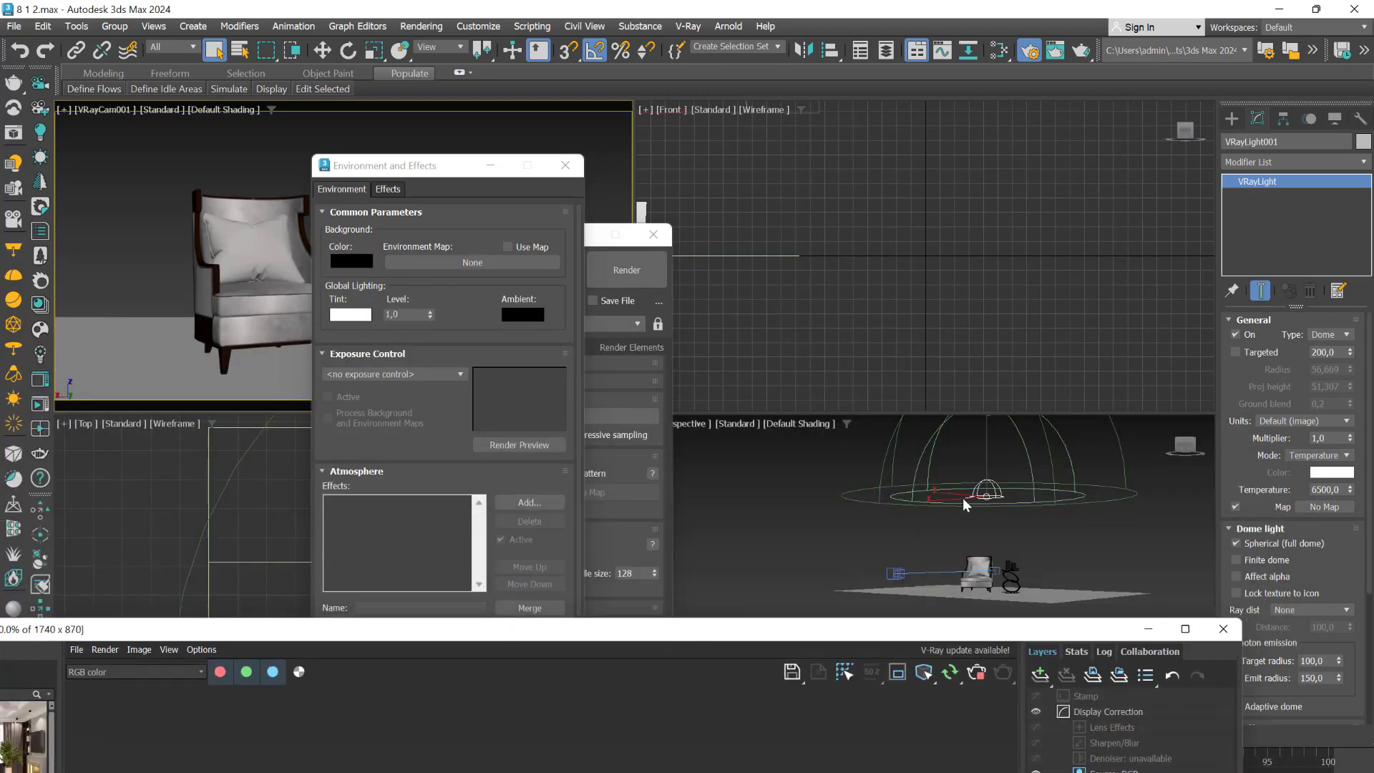
Delete the dome light from the Perspective view and check the interactive render without it.
left_click(1064, 540)
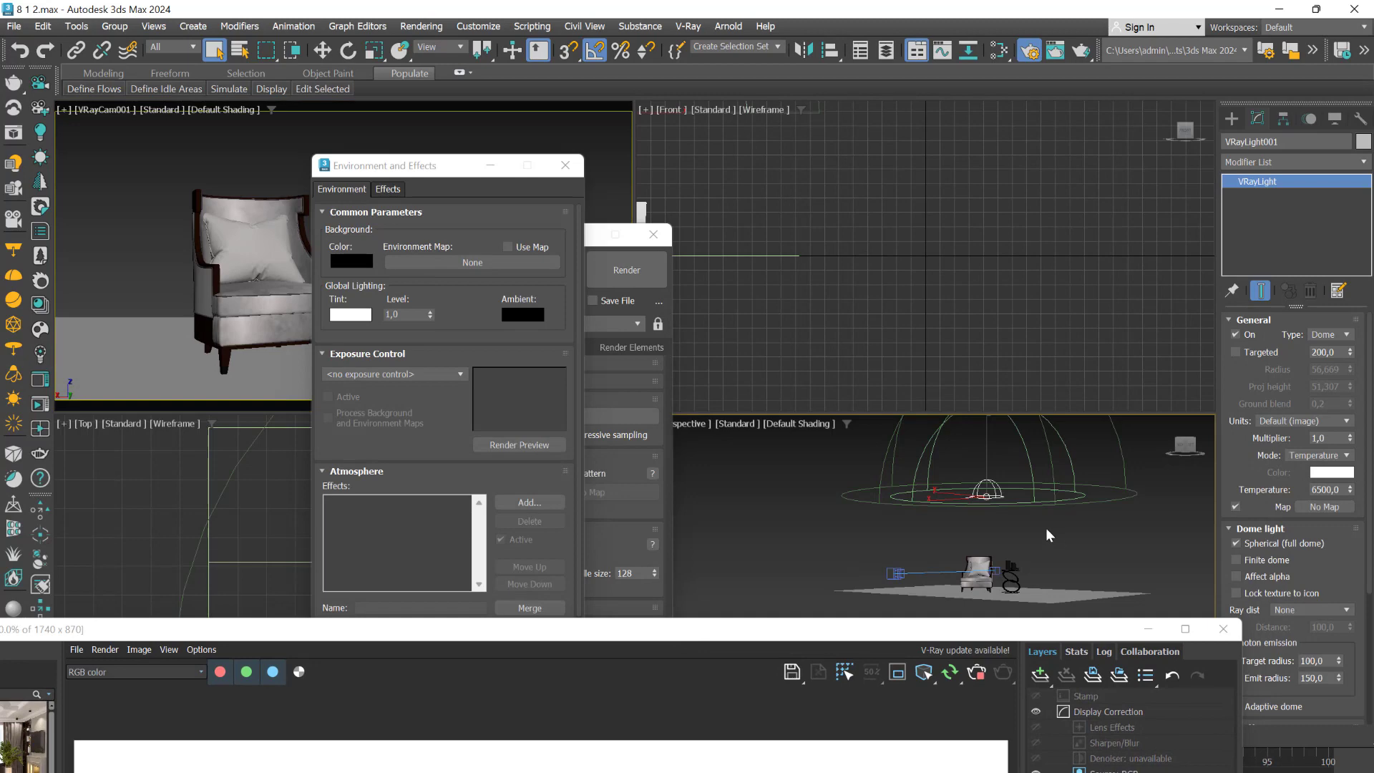
left_click(989, 495)
left_click(959, 486)
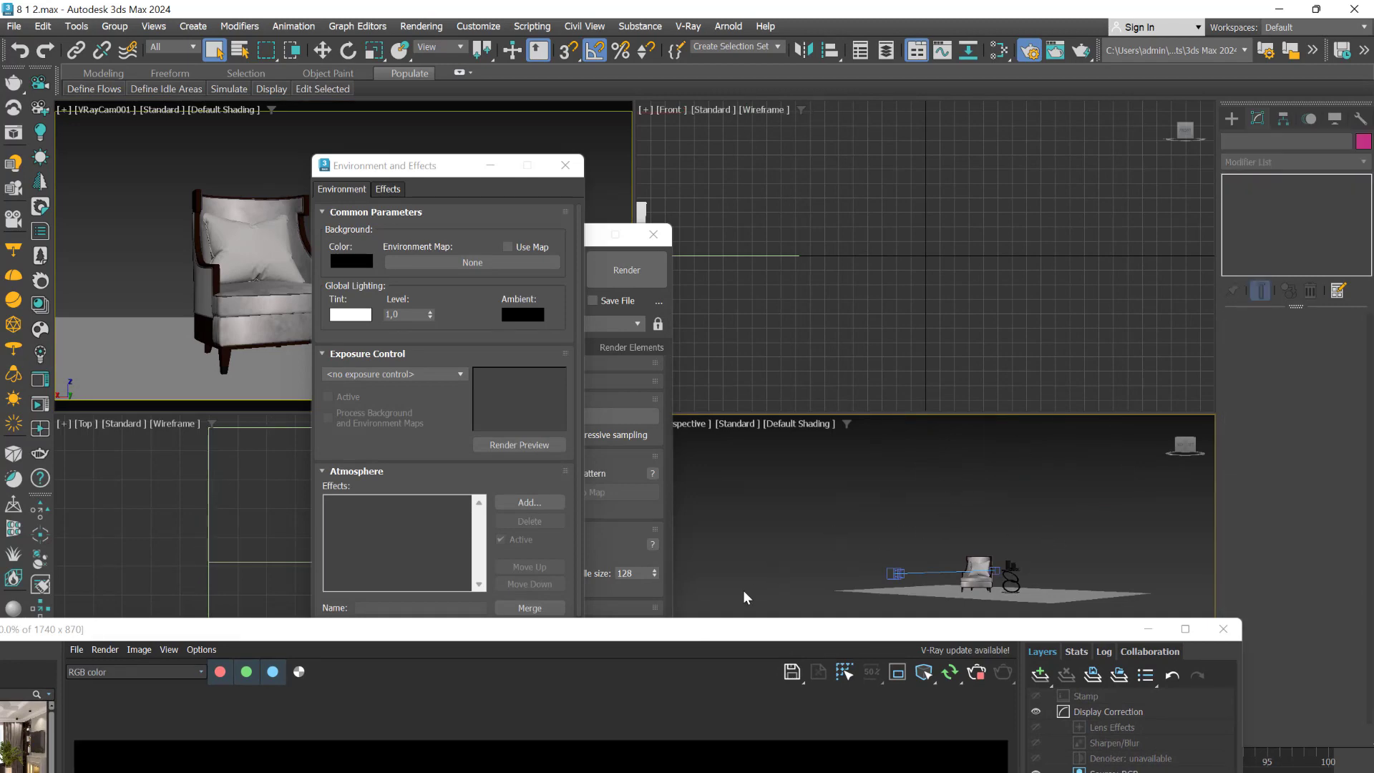
left_click_drag(713, 632, 750, 310)
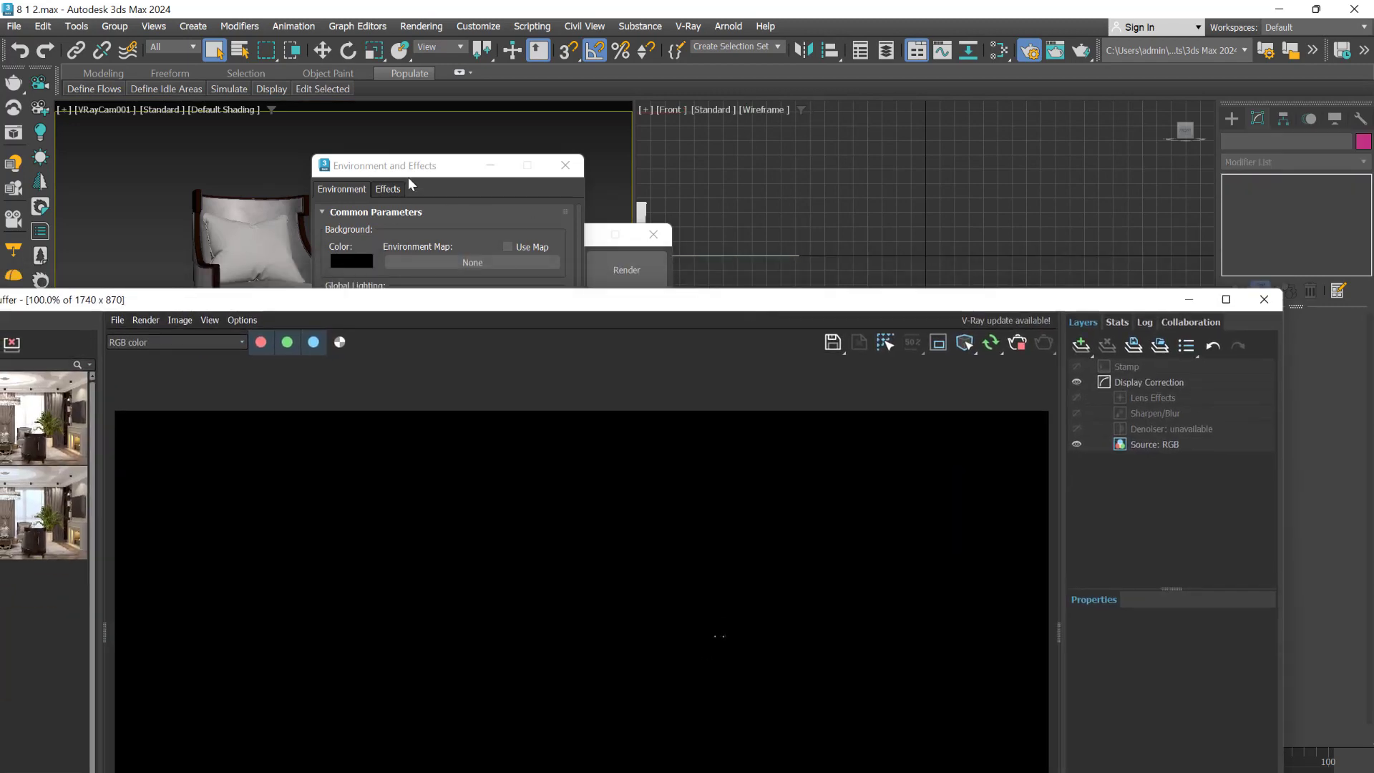
Assign VRaySky as the scene's environment map and check the armchair and side table in the interactive render.
left_click_drag(396, 166, 353, 155)
left_click(415, 253)
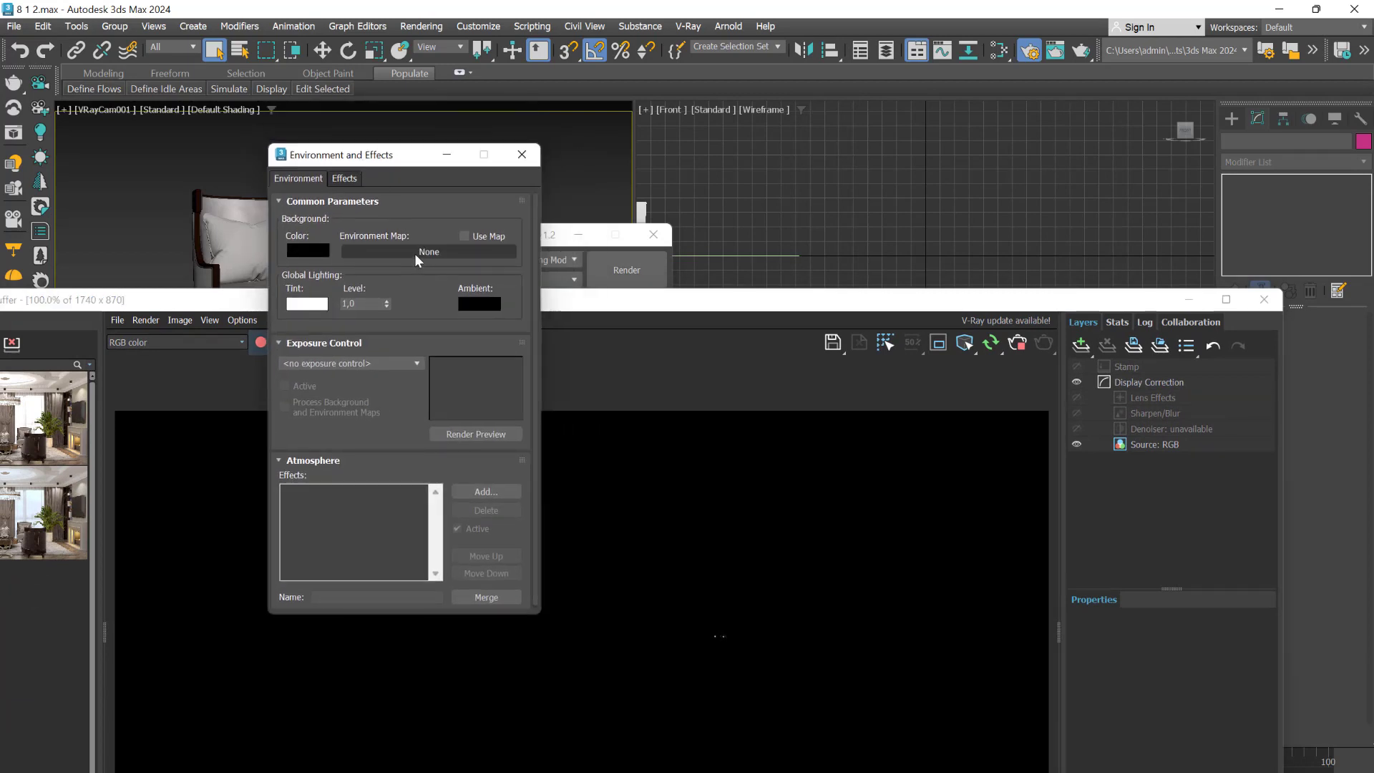
double_click(554, 523)
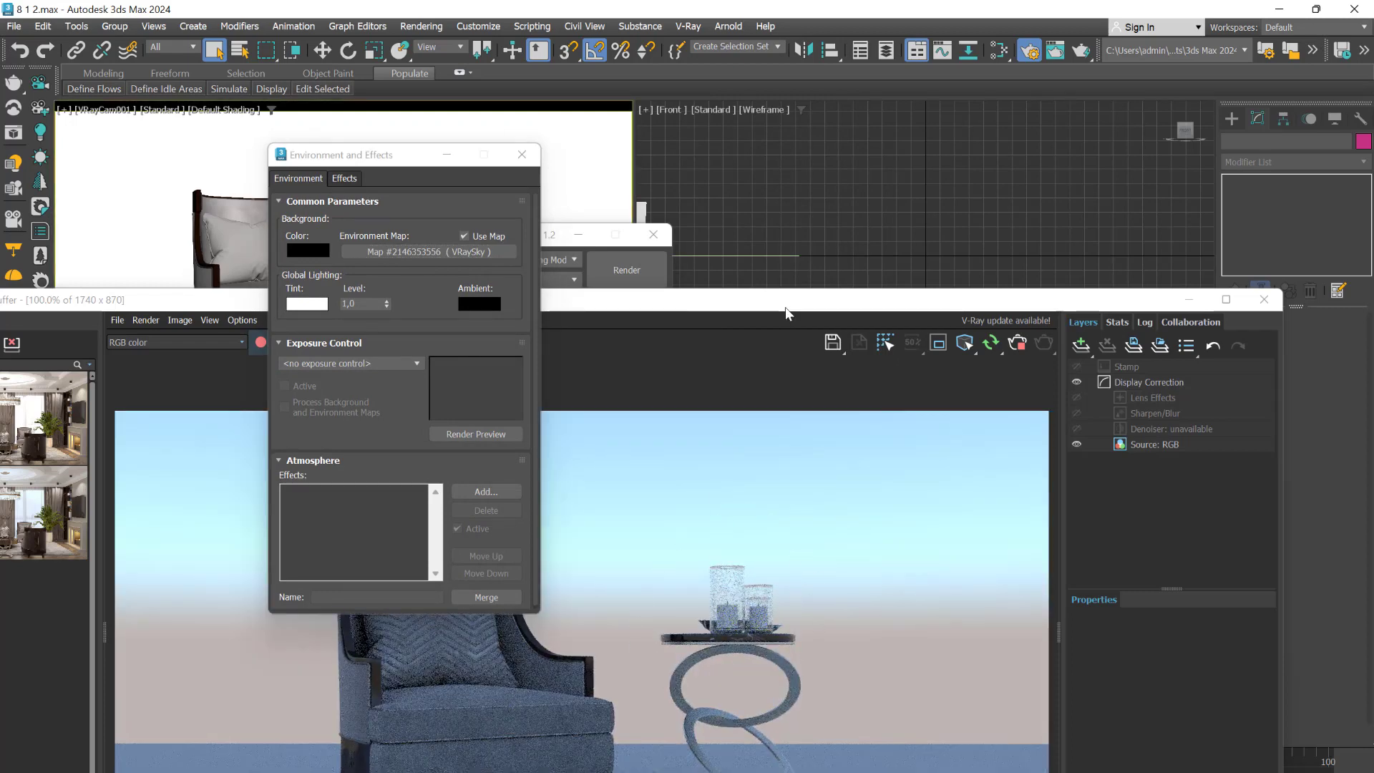
left_click_drag(784, 307, 789, 144)
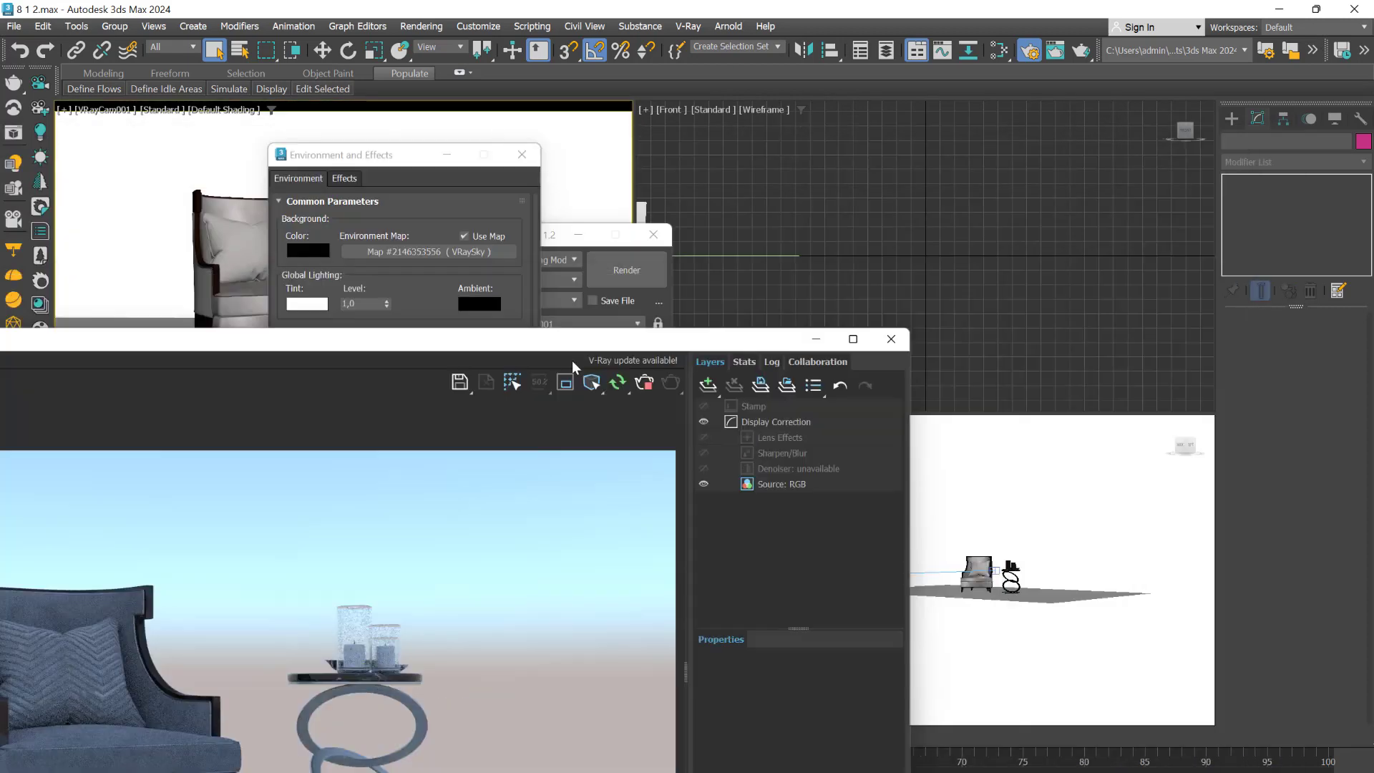
left_click_drag(952, 139, 492, 378)
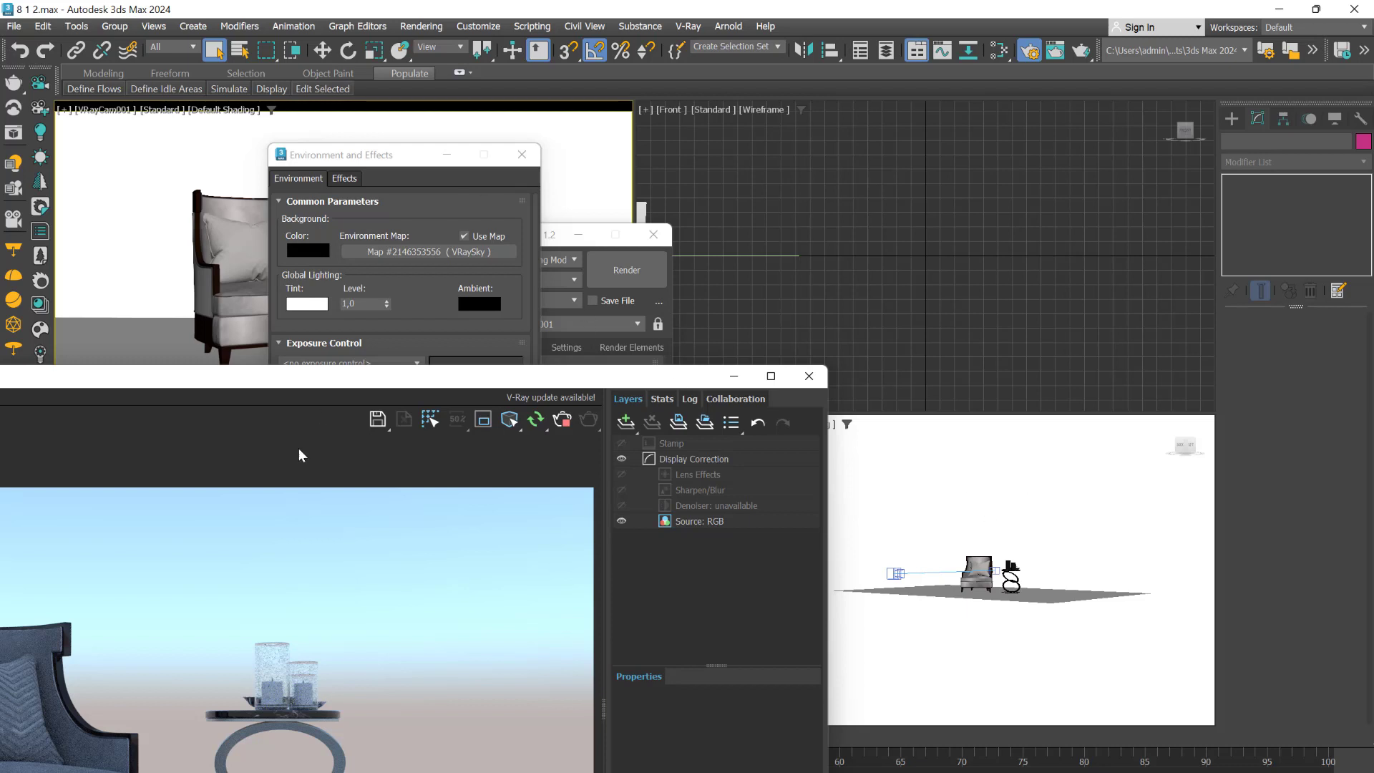
left_click_drag(320, 377, 587, 491)
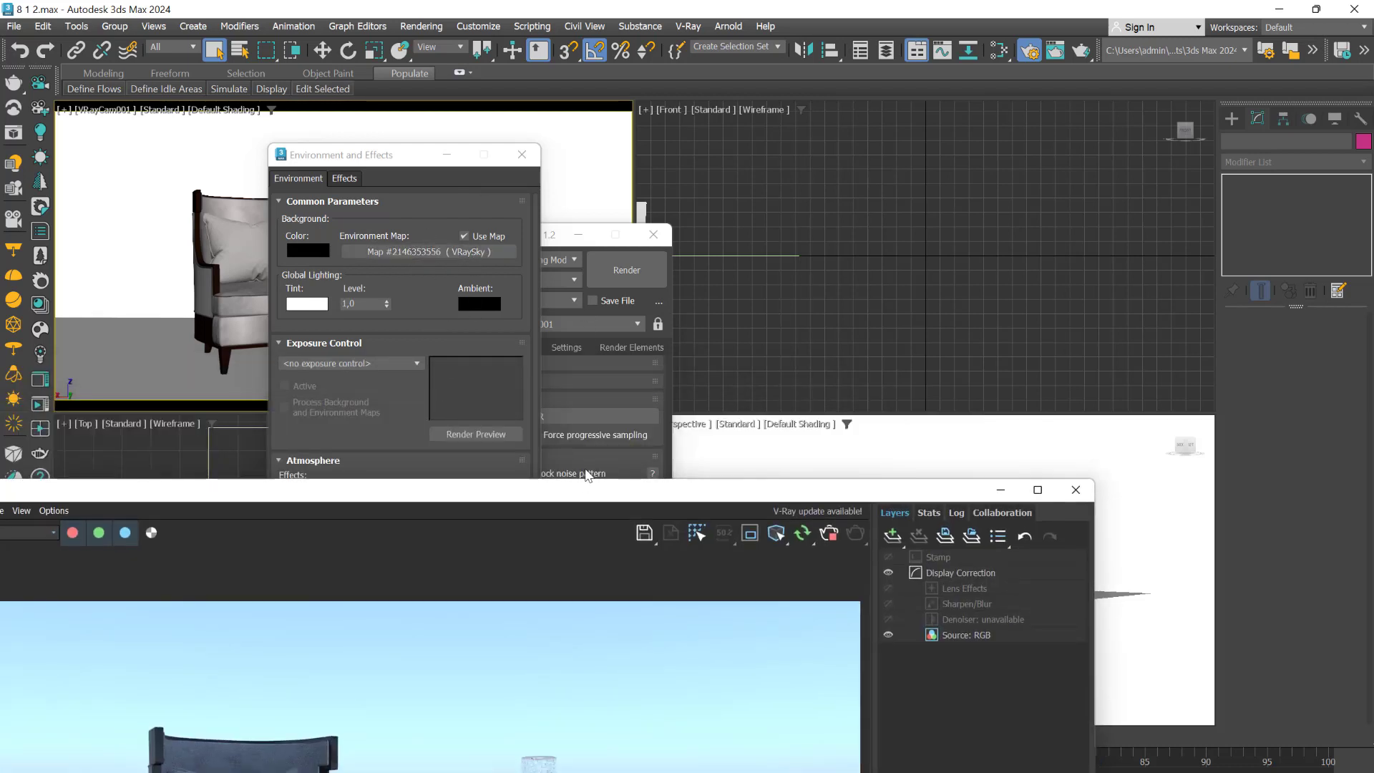
left_click_drag(569, 501, 528, 477)
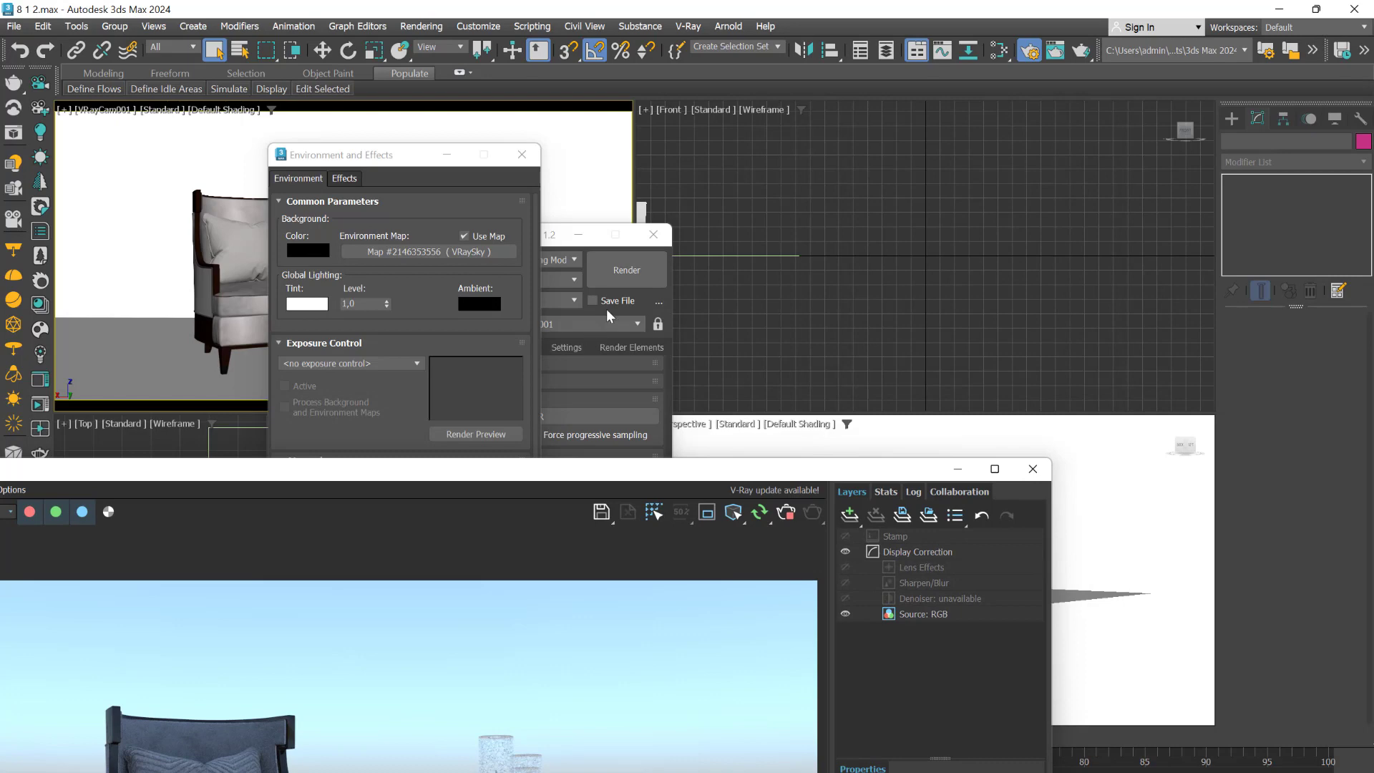
Undo the environment map assignment and the deletion of the dome light.
left_click(785, 434)
key("ctrl+z")
key("ctrl+z")
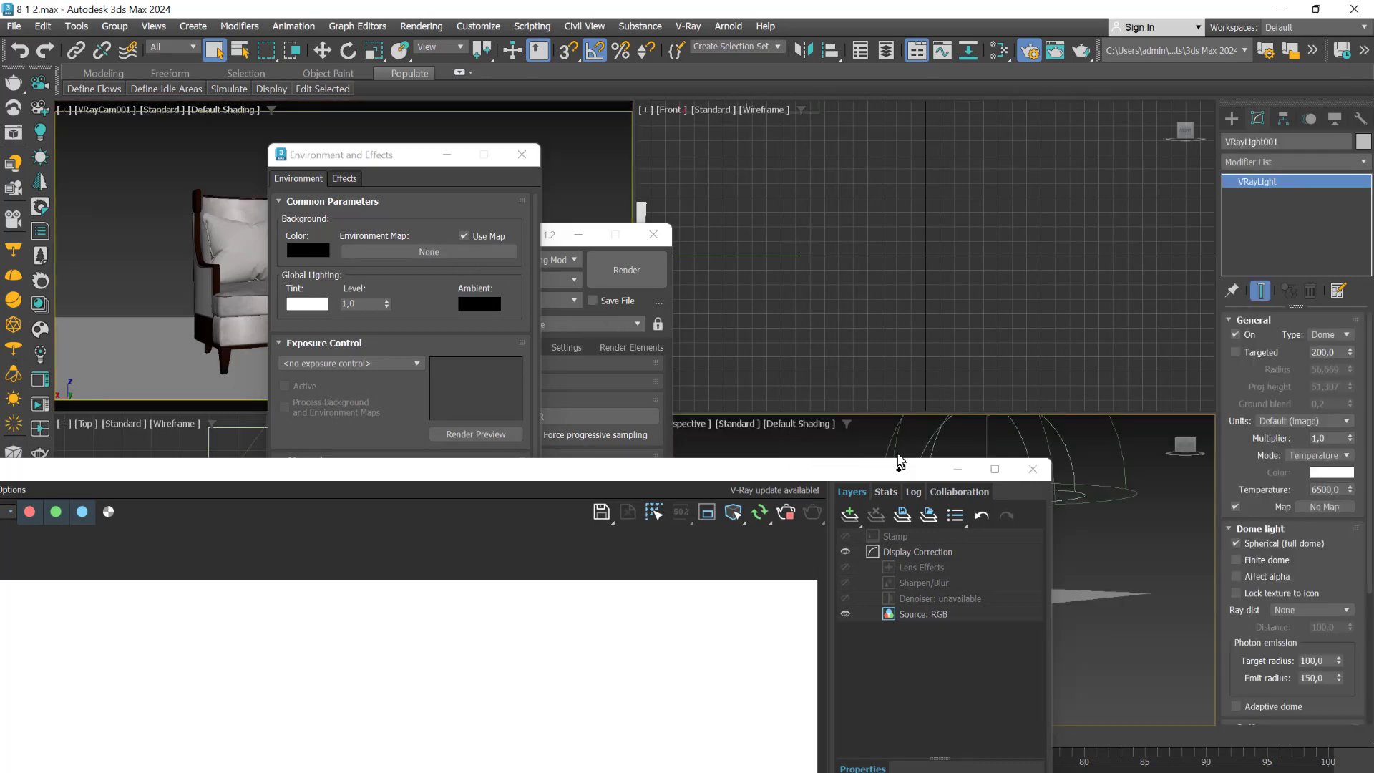
Assign a new VRaySky map to the restored dome light while keeping the interactive render in view.
left_click_drag(778, 470, 472, 332)
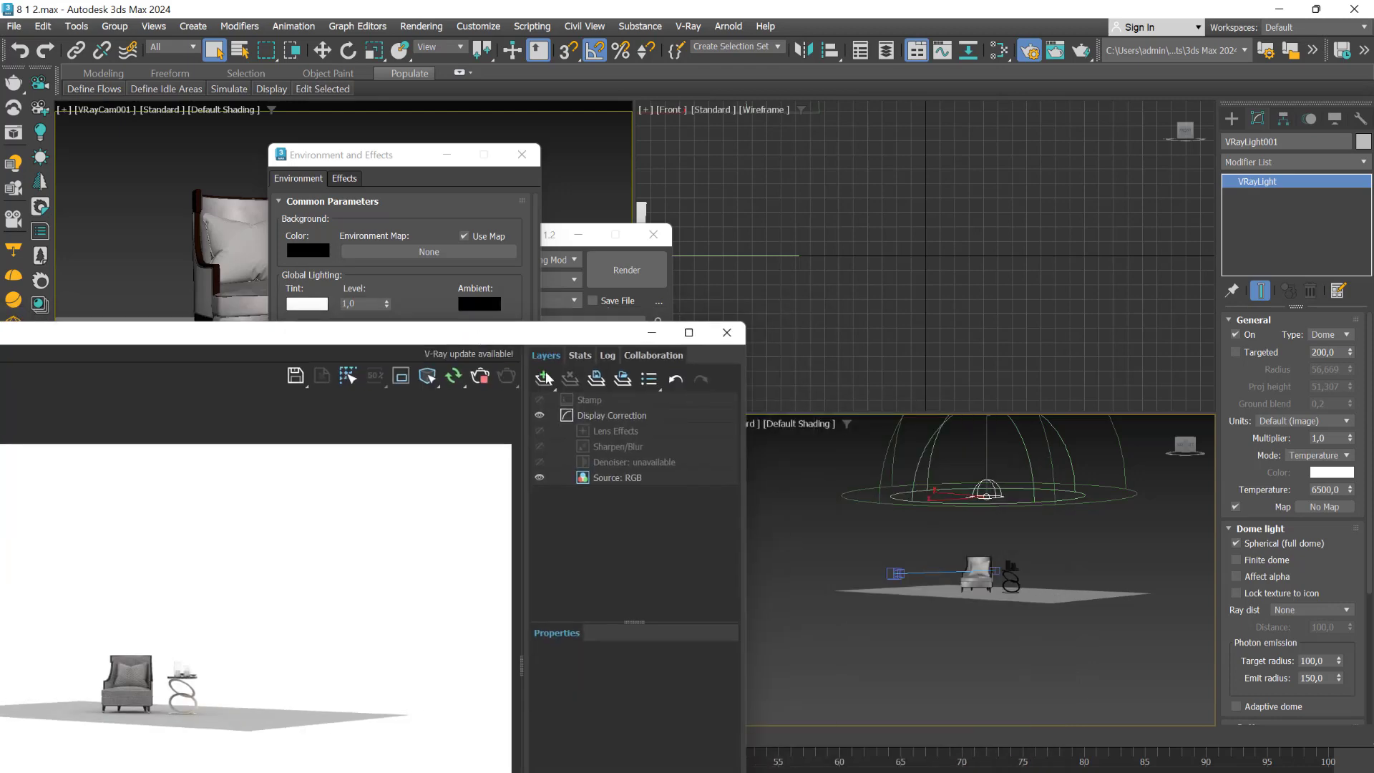
left_click(1324, 507)
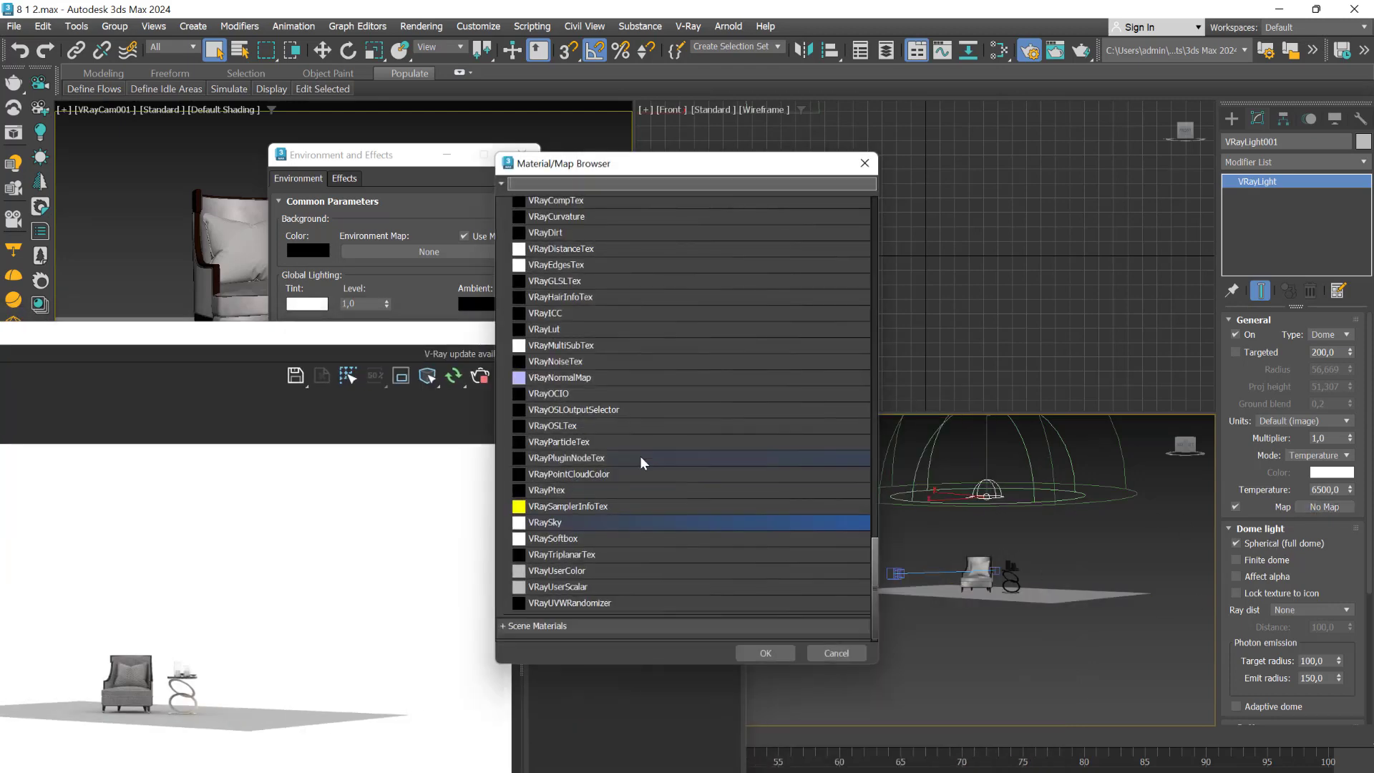
double_click(545, 523)
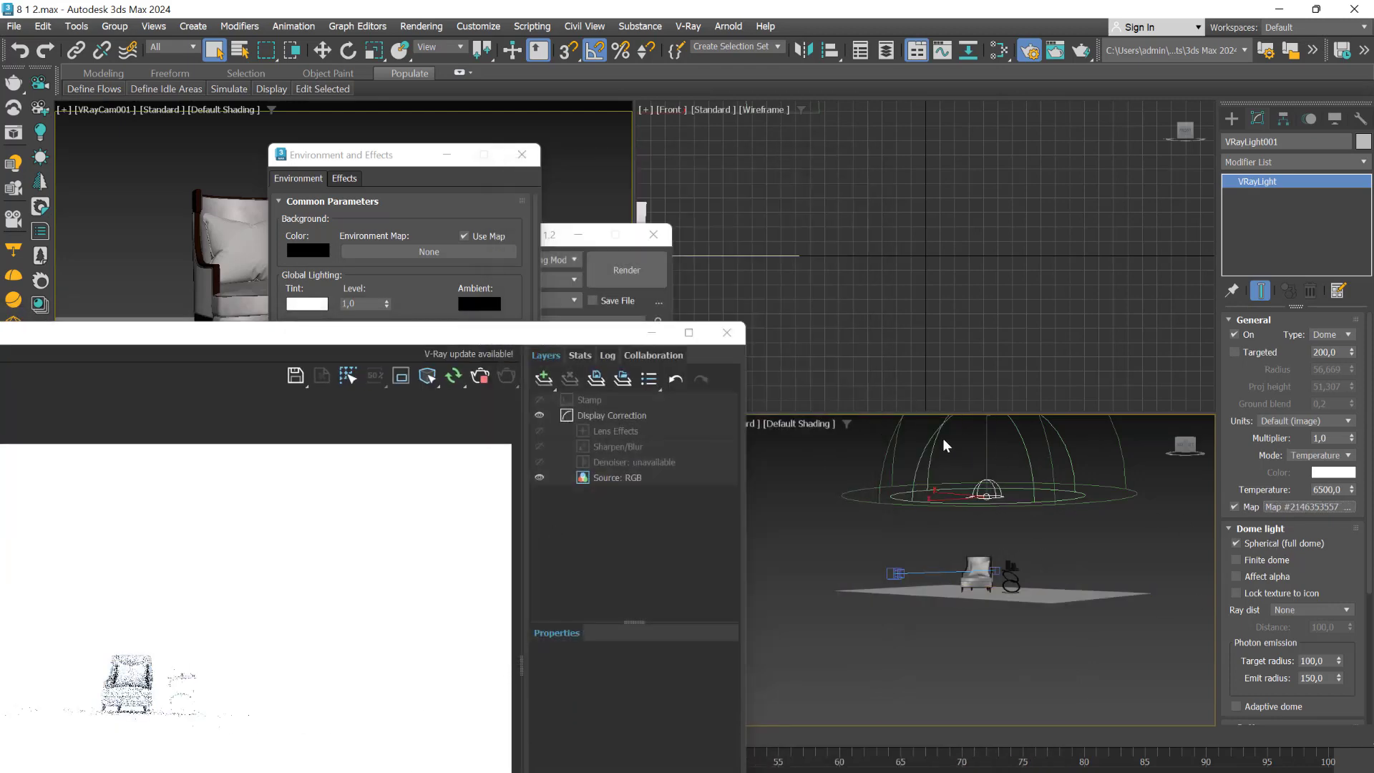
Enable Lock texture to icon on the dome light, keeping the armchair and side table visible in the interactive render.
left_click_drag(300, 347, 695, 356)
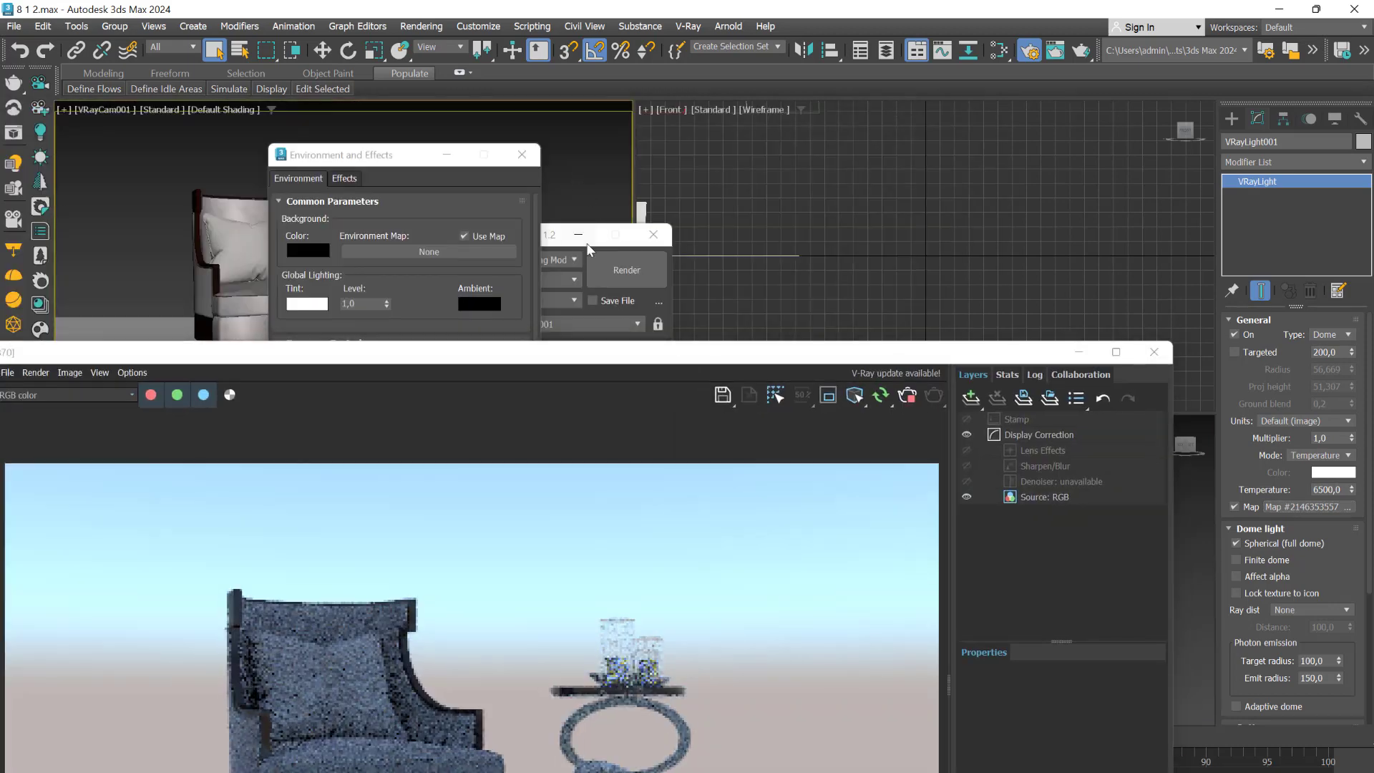
left_click_drag(882, 357, 512, 228)
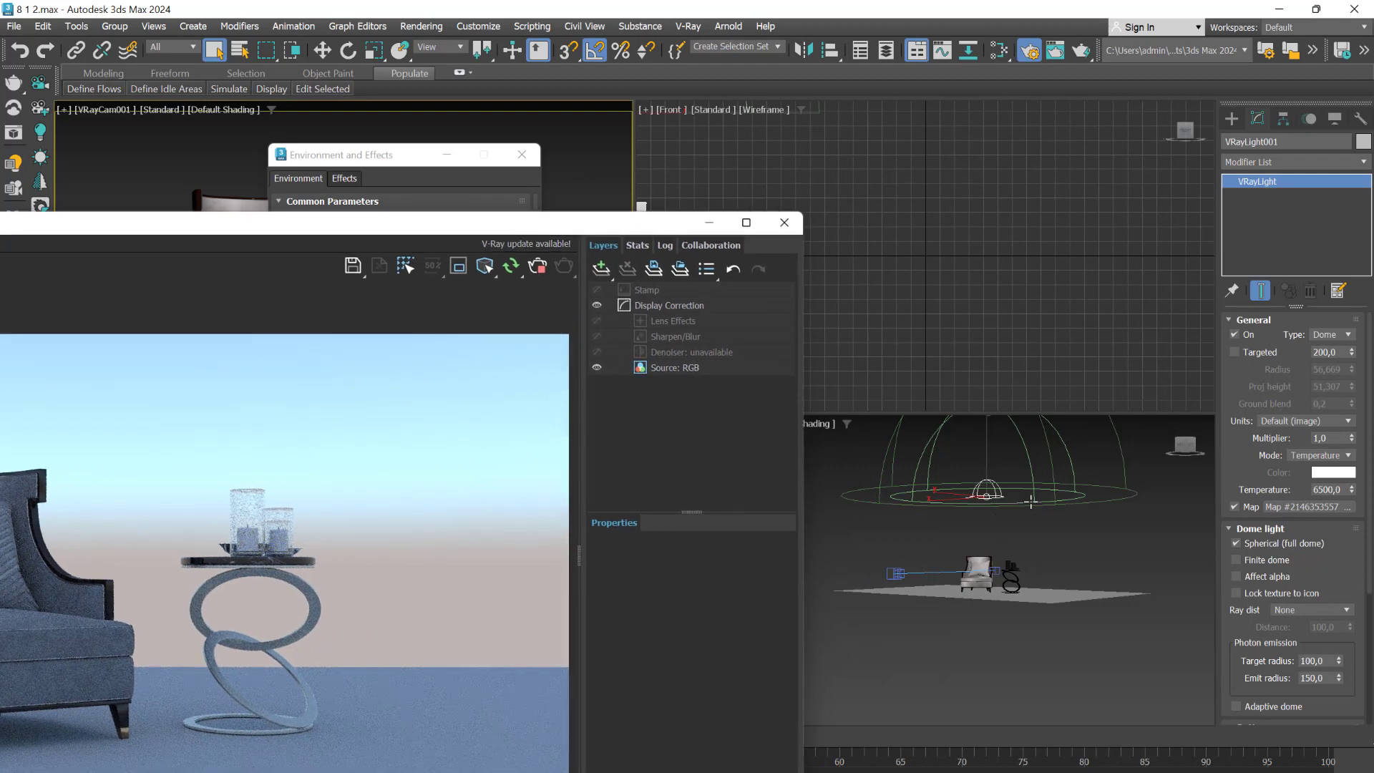
right_click(1046, 524)
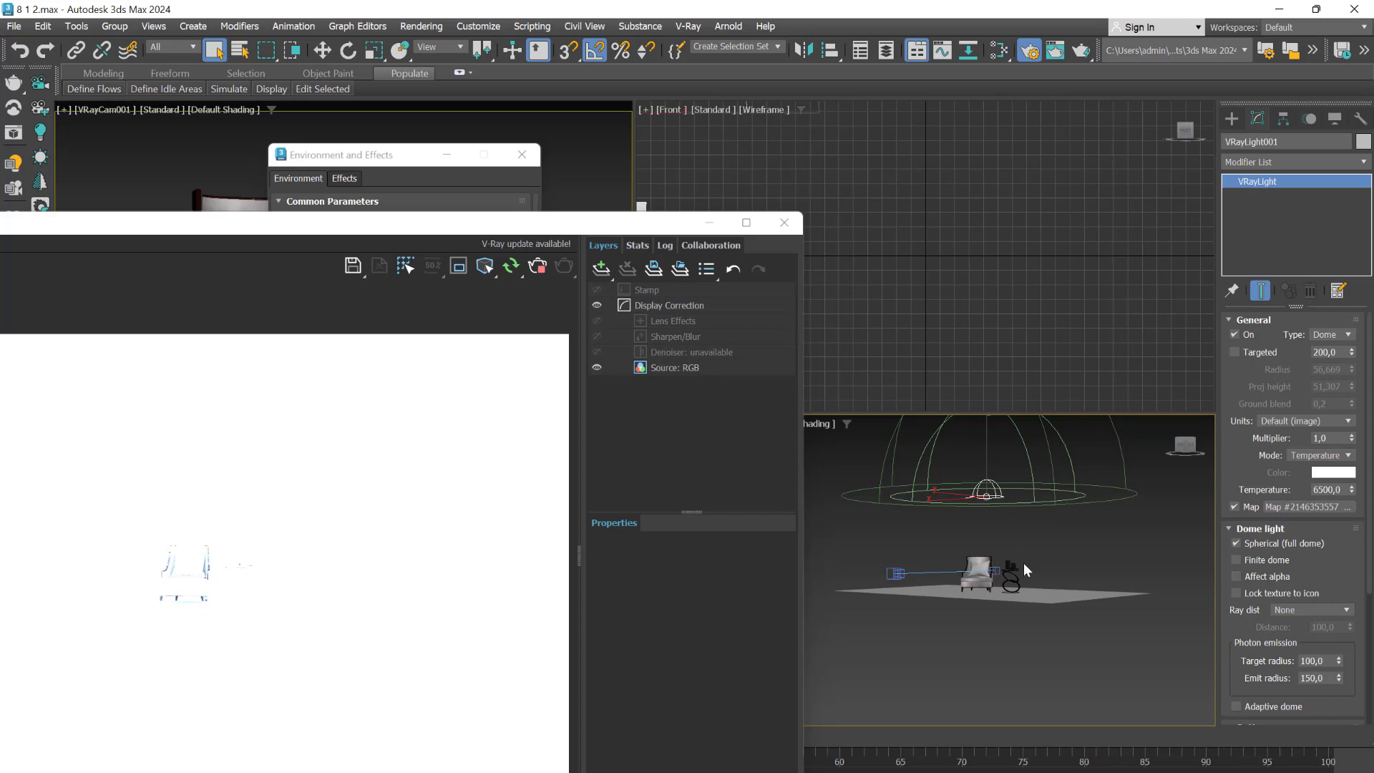
left_click(1236, 593)
key("w")
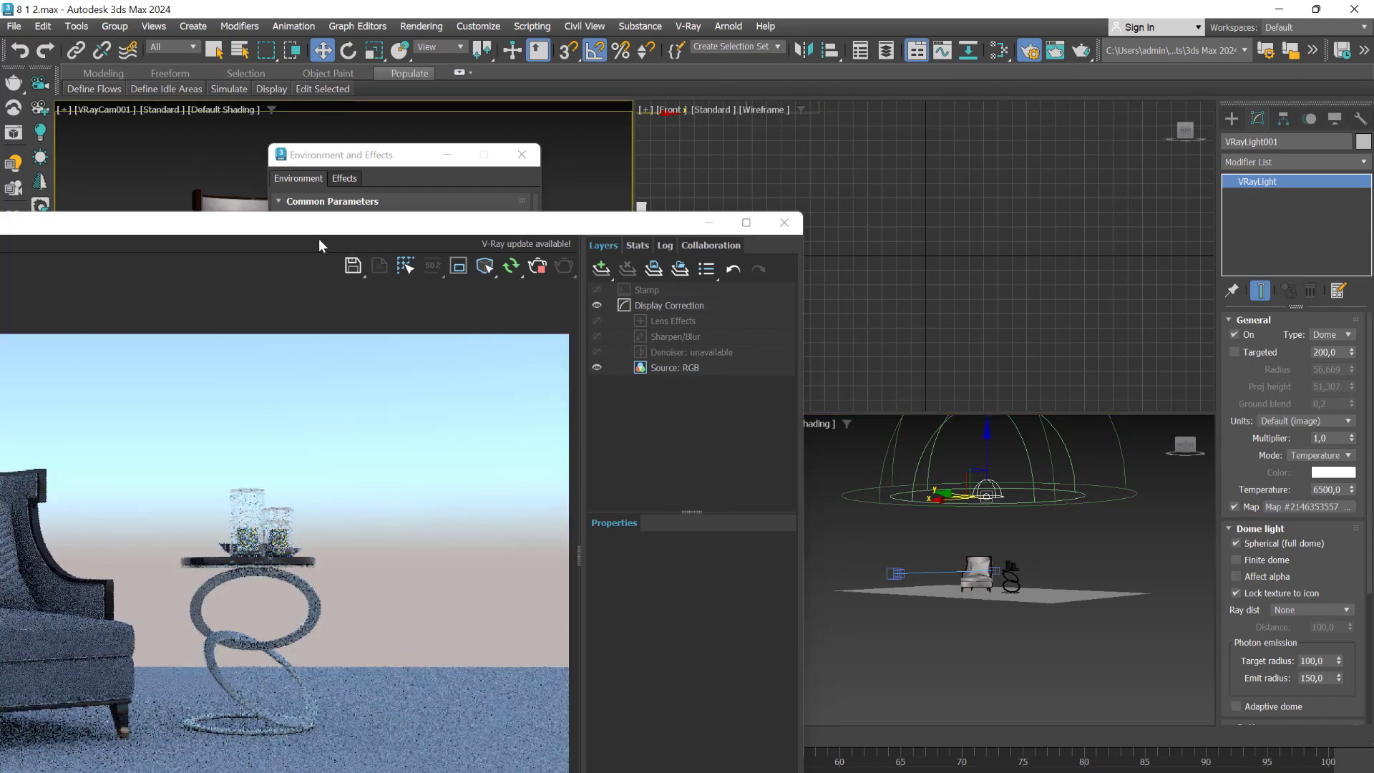
left_click_drag(341, 230, 477, 272)
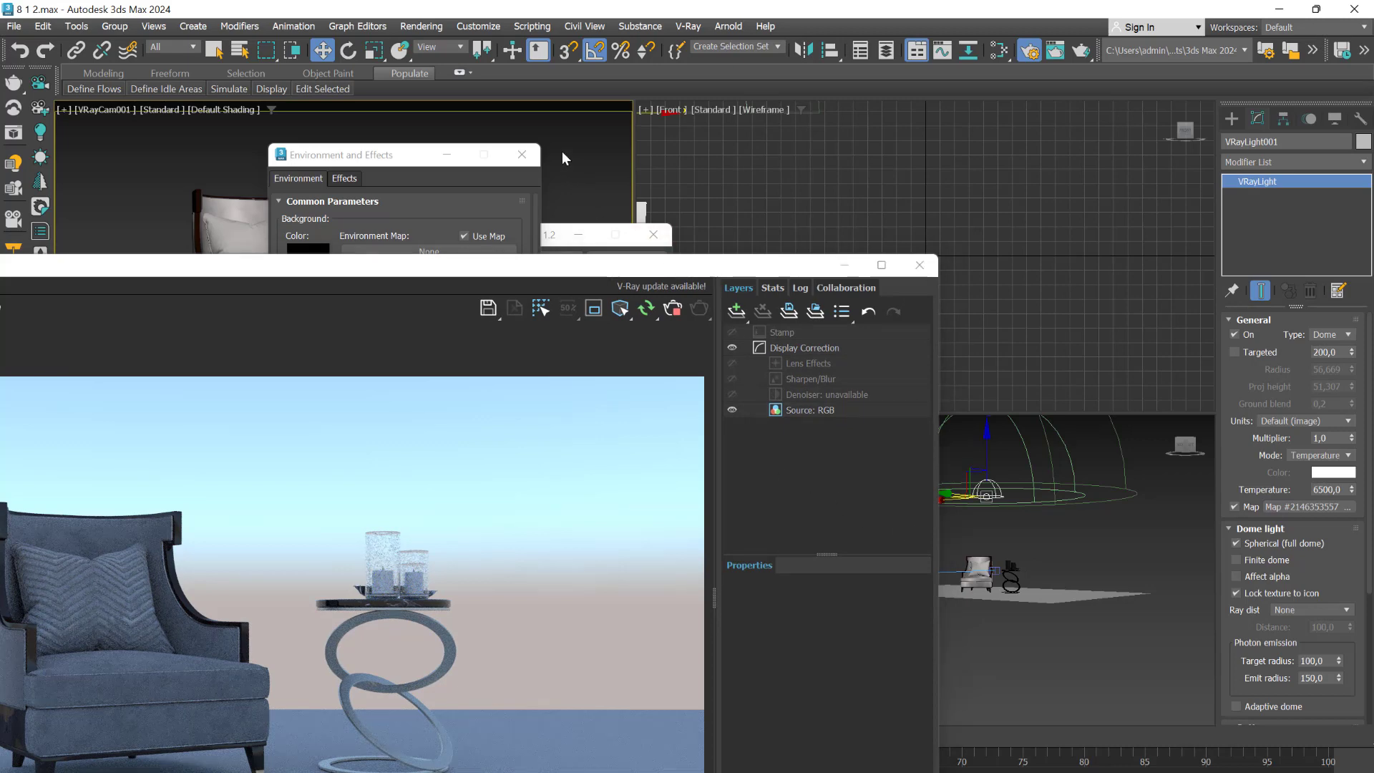
Test a 35.7° Z rotation of the dome light in the interactive render and reset its absolute Z rotation to 0.
key("F12")
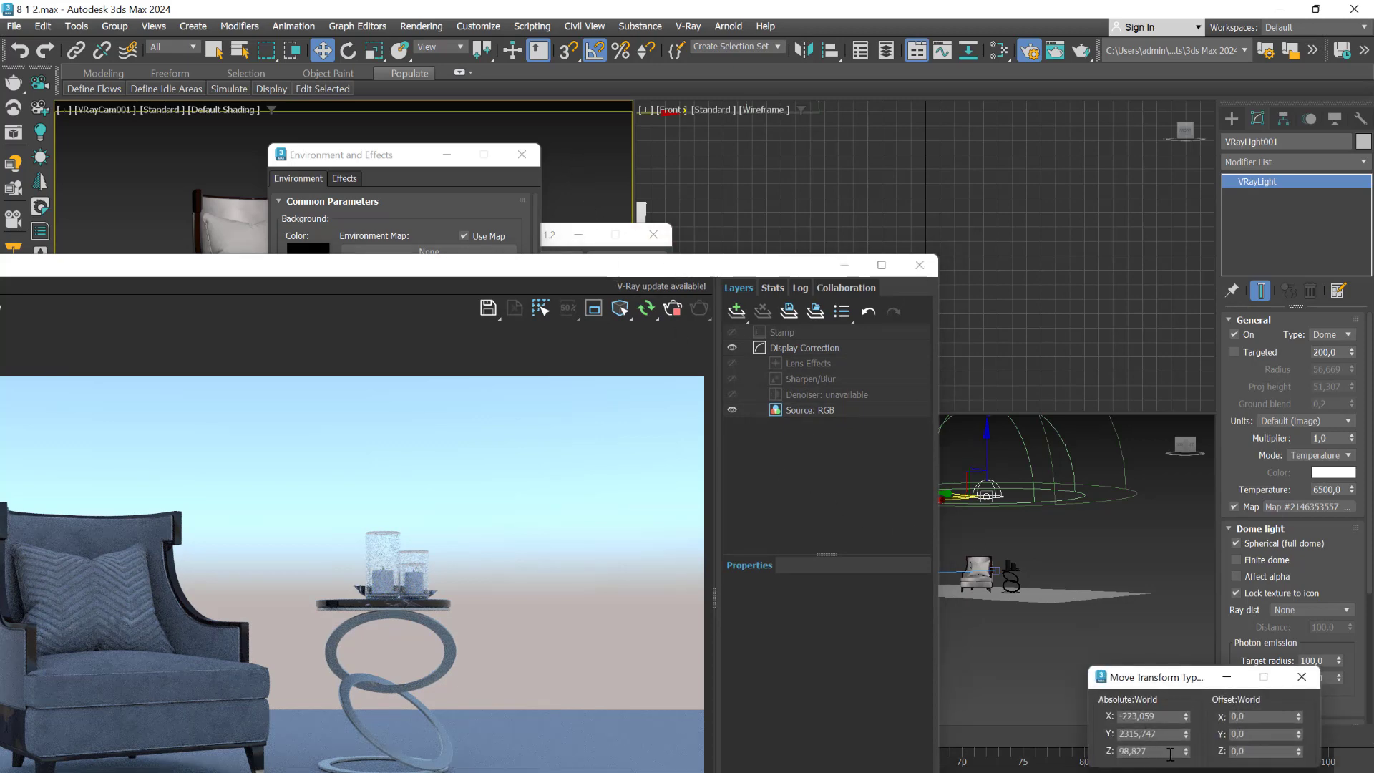
key("e")
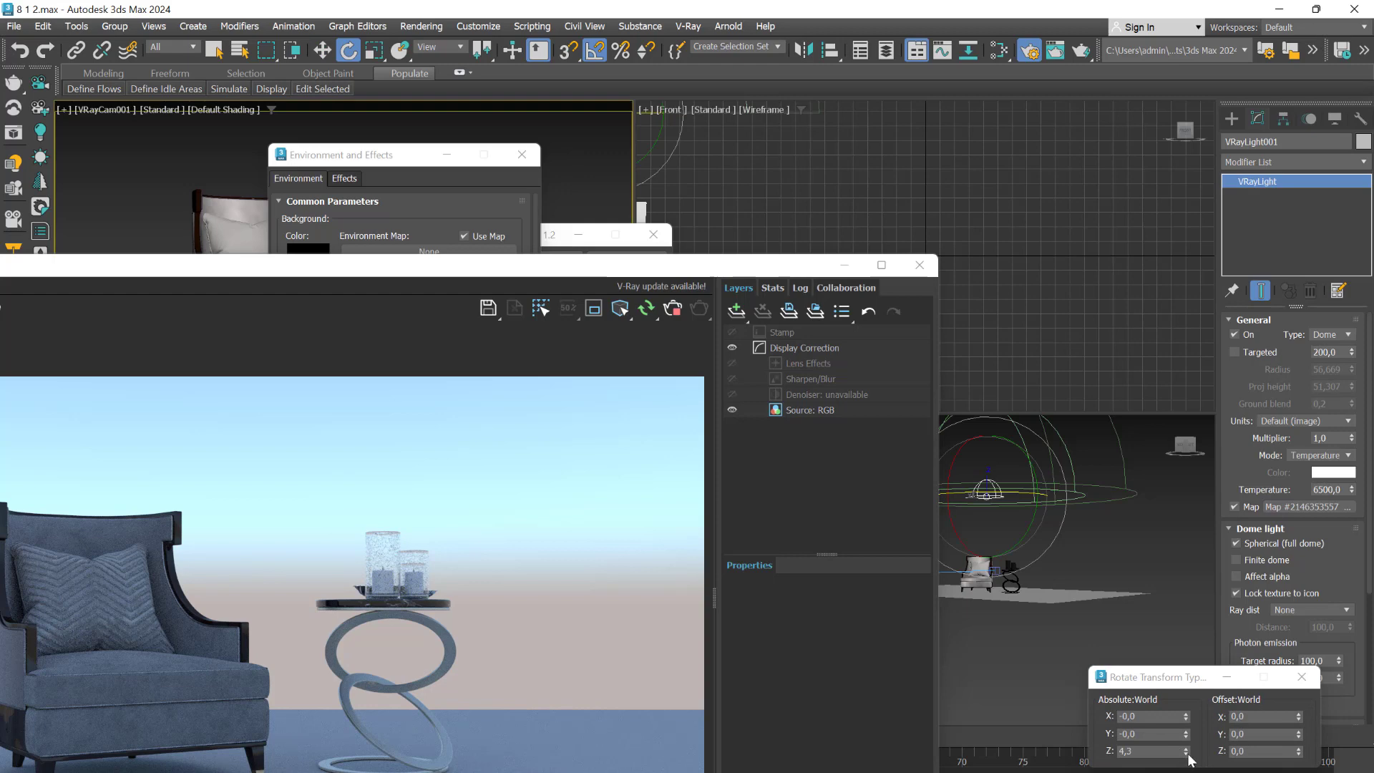
left_click_drag(1186, 751, 1208, 586)
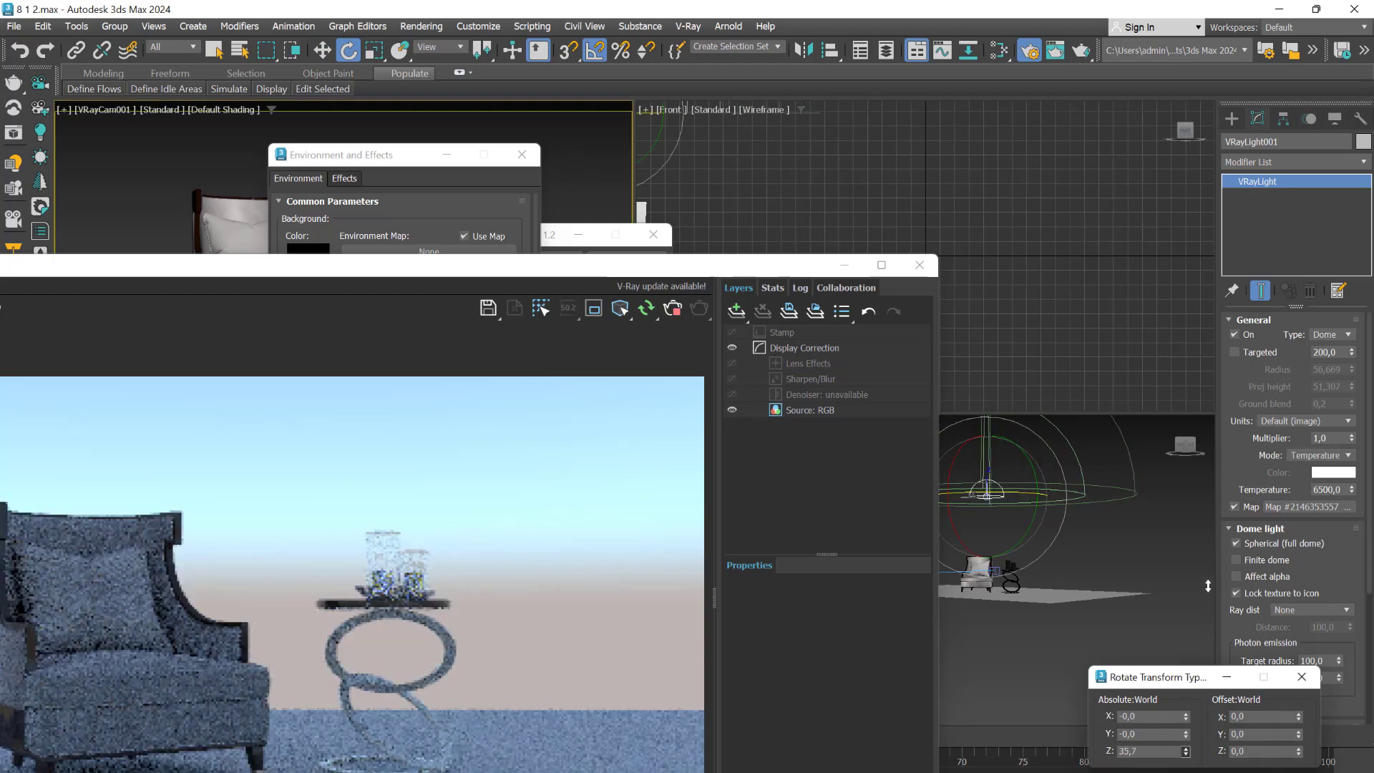
left_click(539, 491)
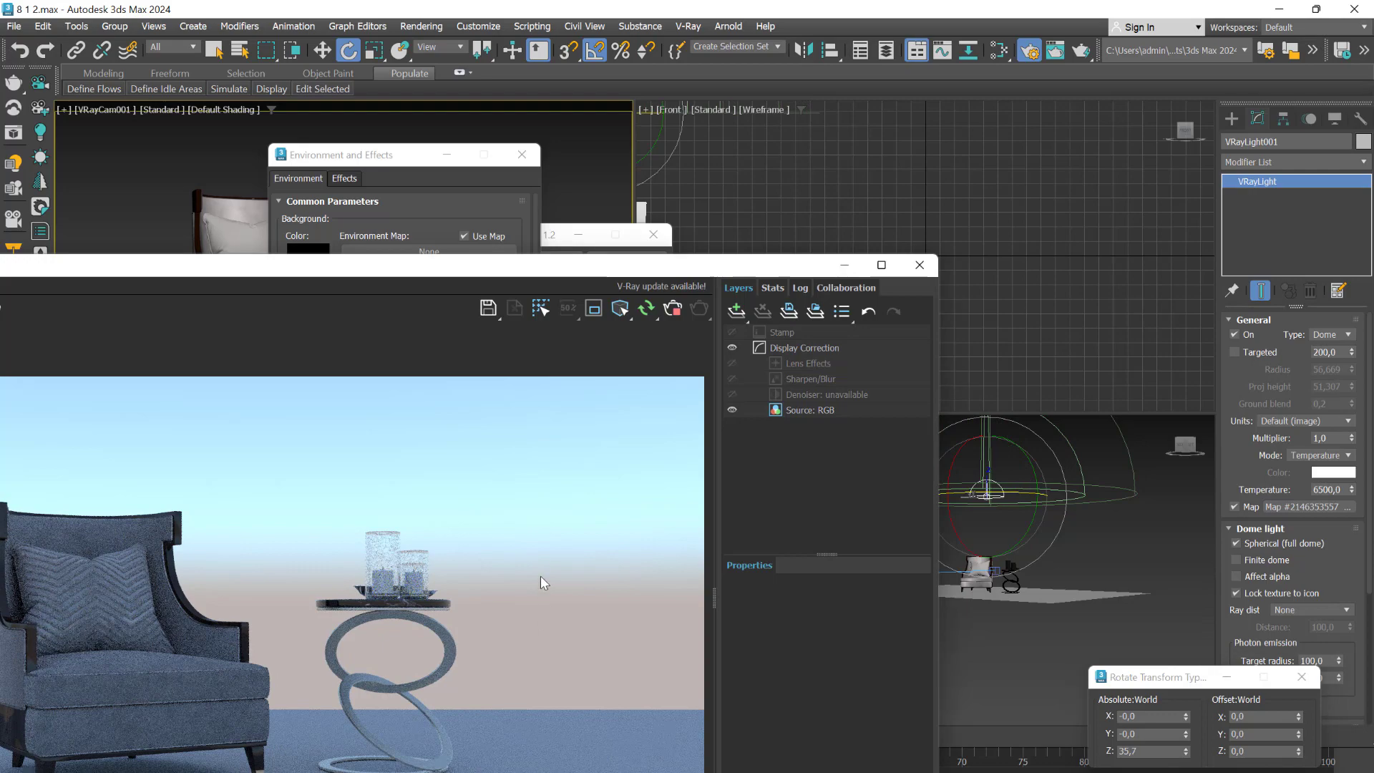
right_click(1185, 751)
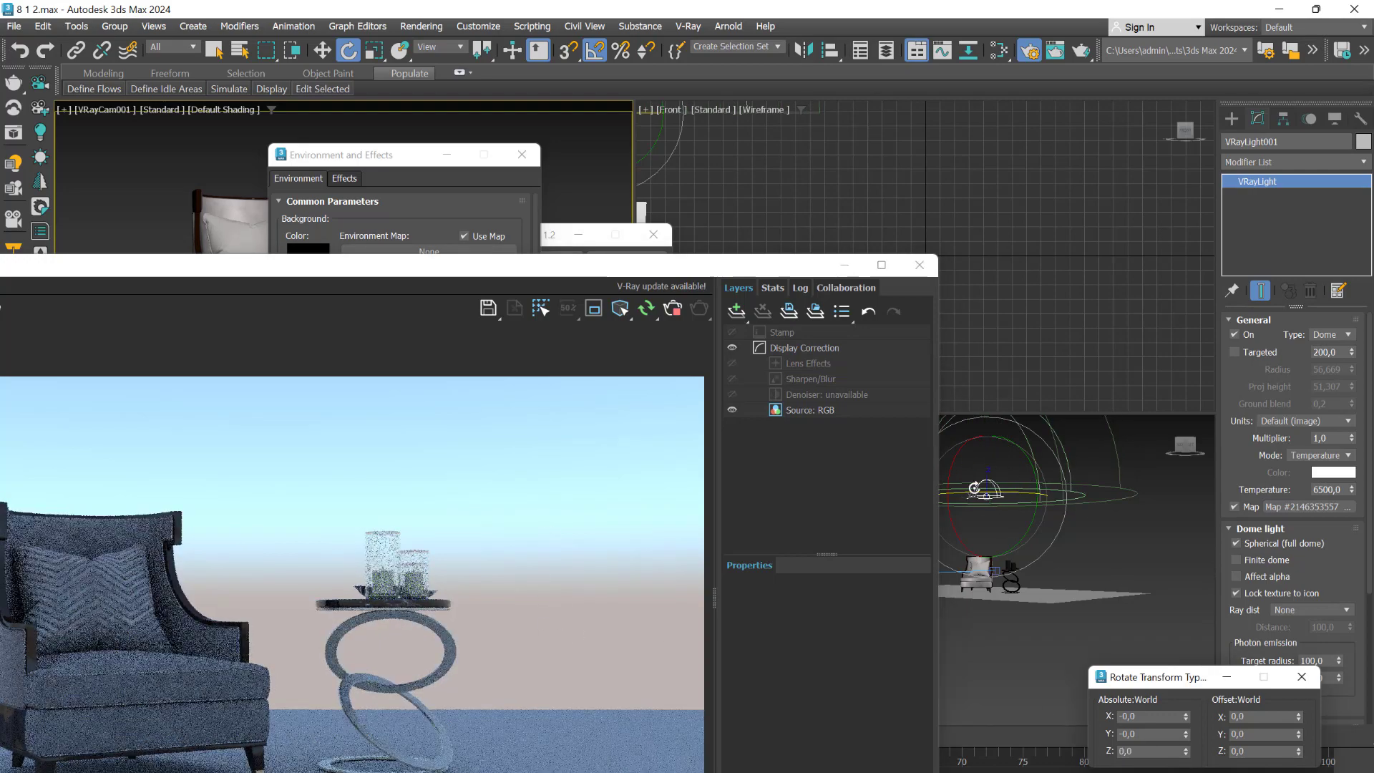
Place the dome light's VRaySky map in the Slate Material Editor as an instance.
left_click_drag(581, 272, 755, 553)
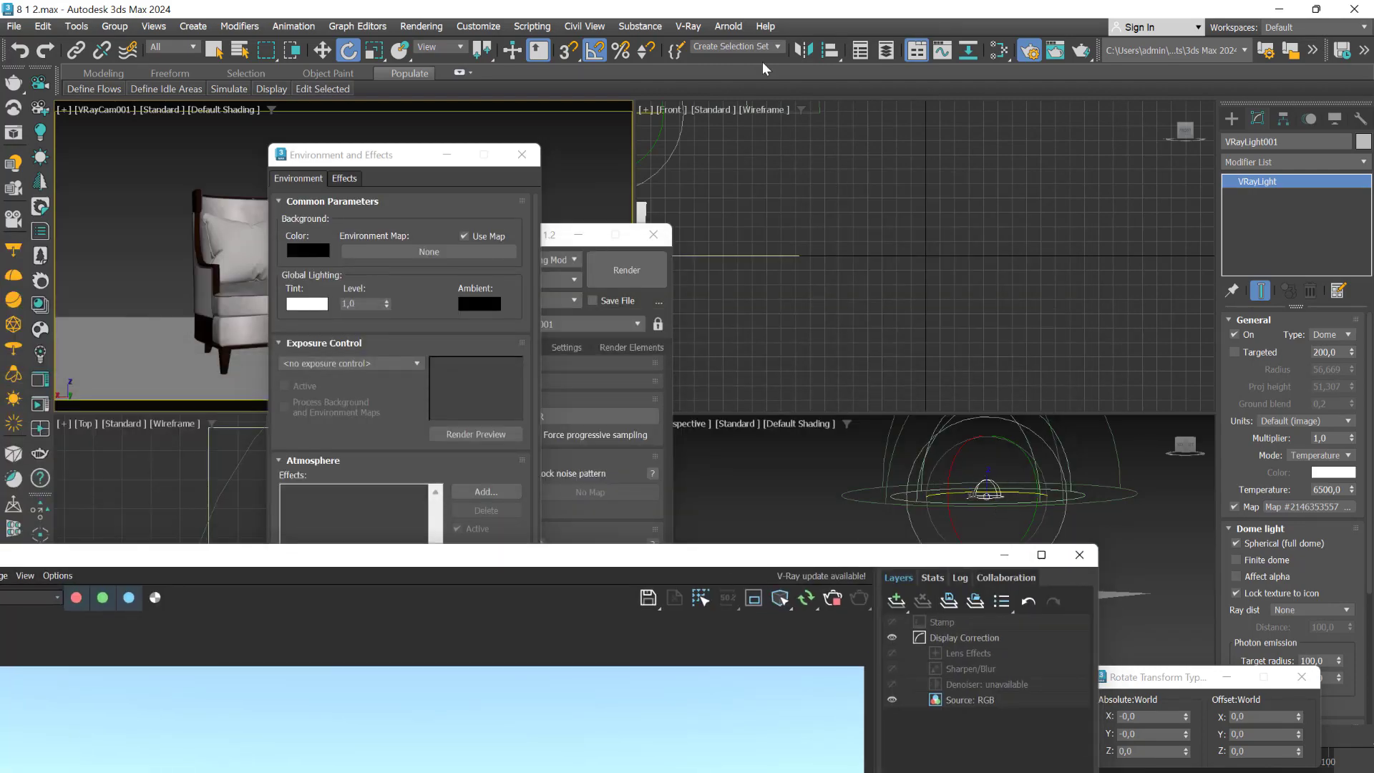
left_click(1000, 50)
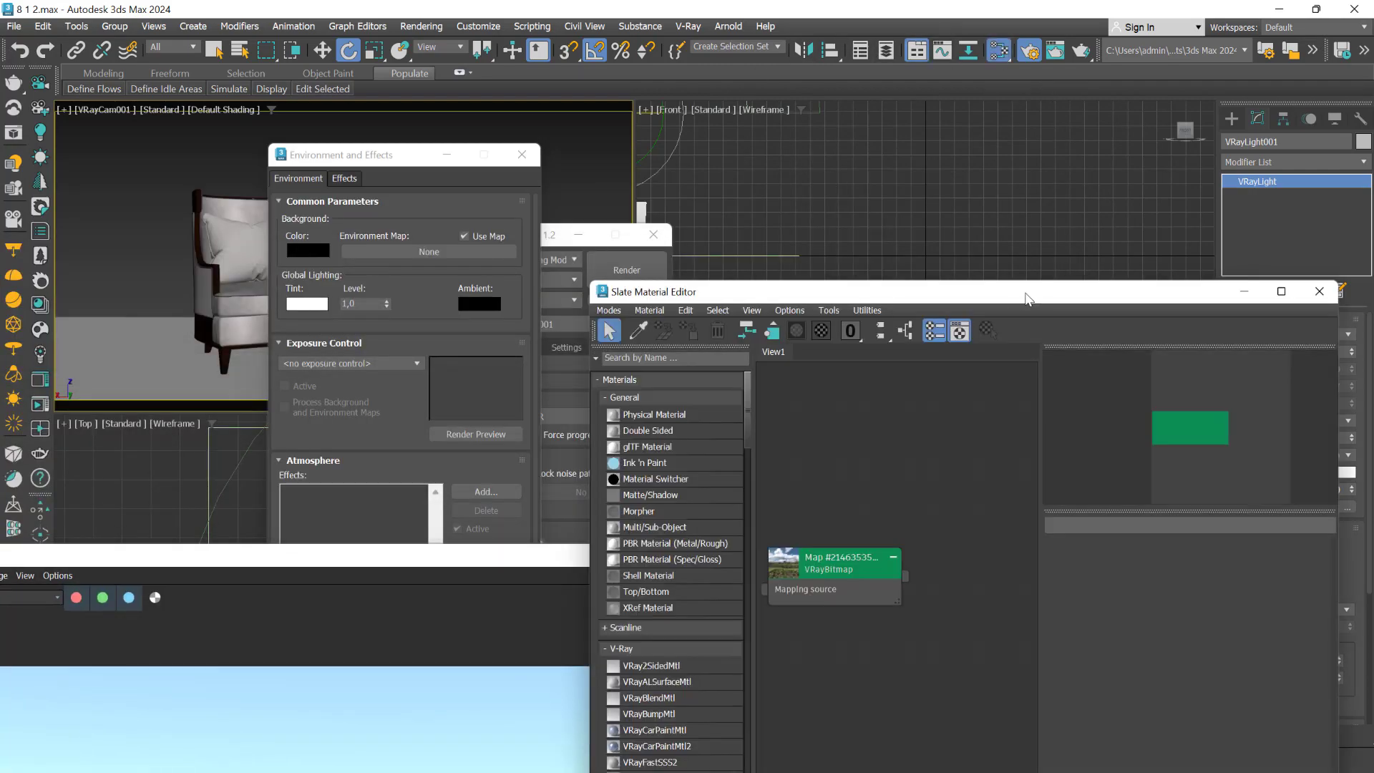
left_click_drag(1023, 285, 637, 185)
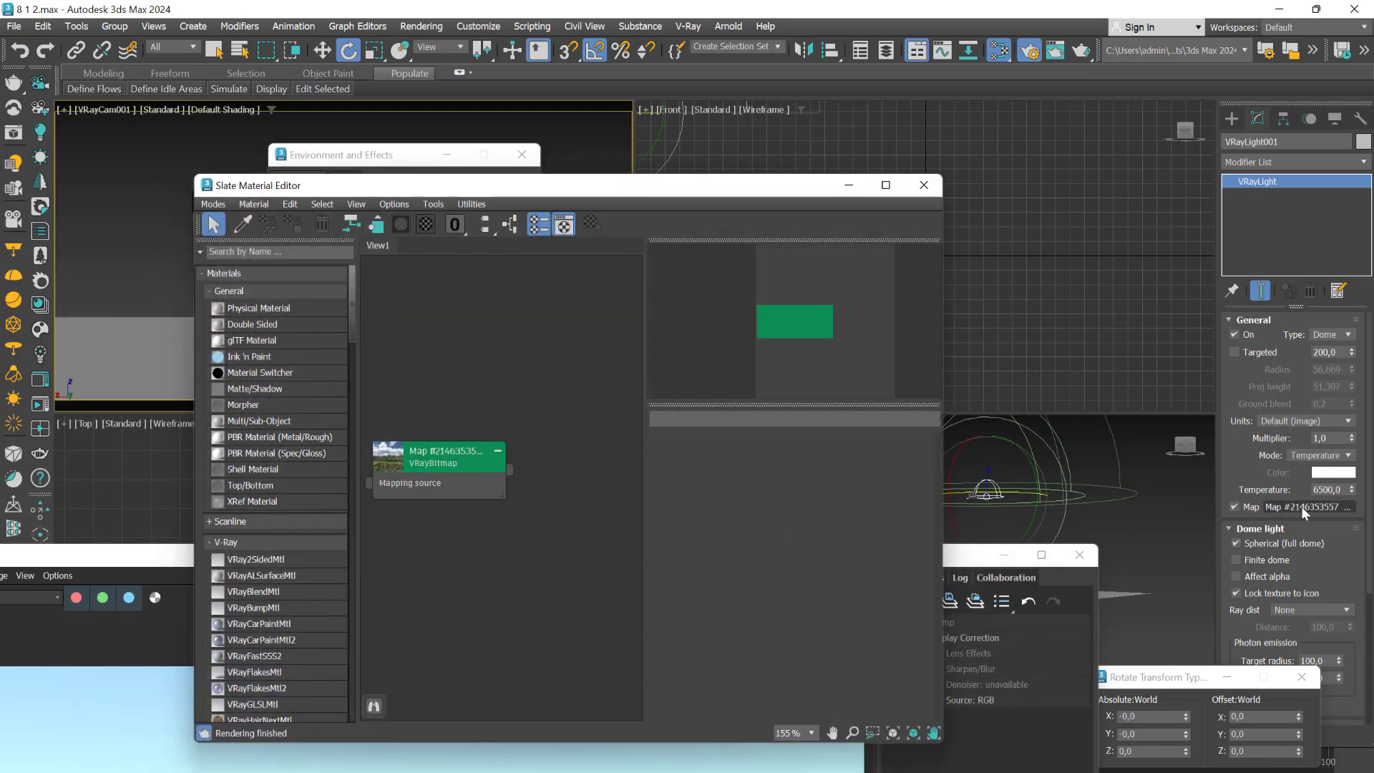
left_click_drag(1295, 508, 458, 581)
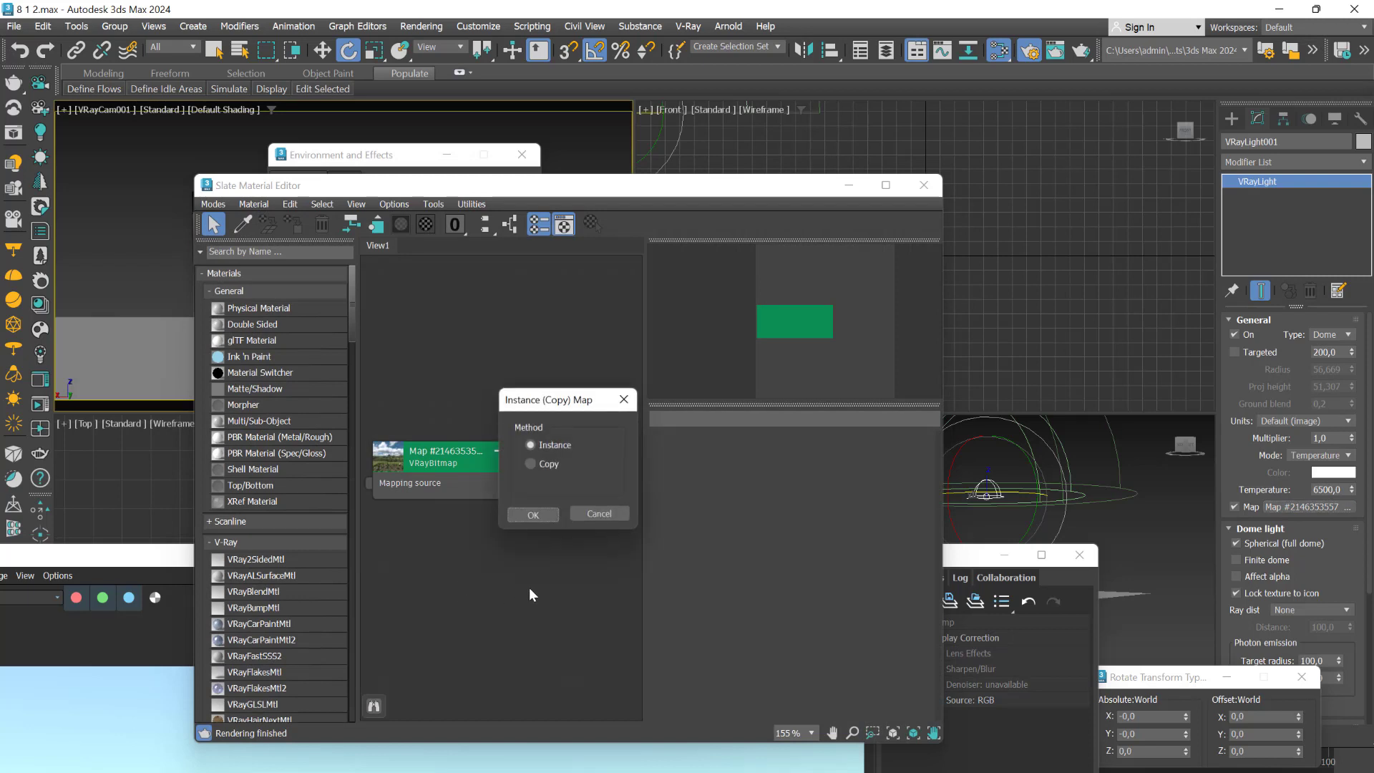
left_click(533, 516)
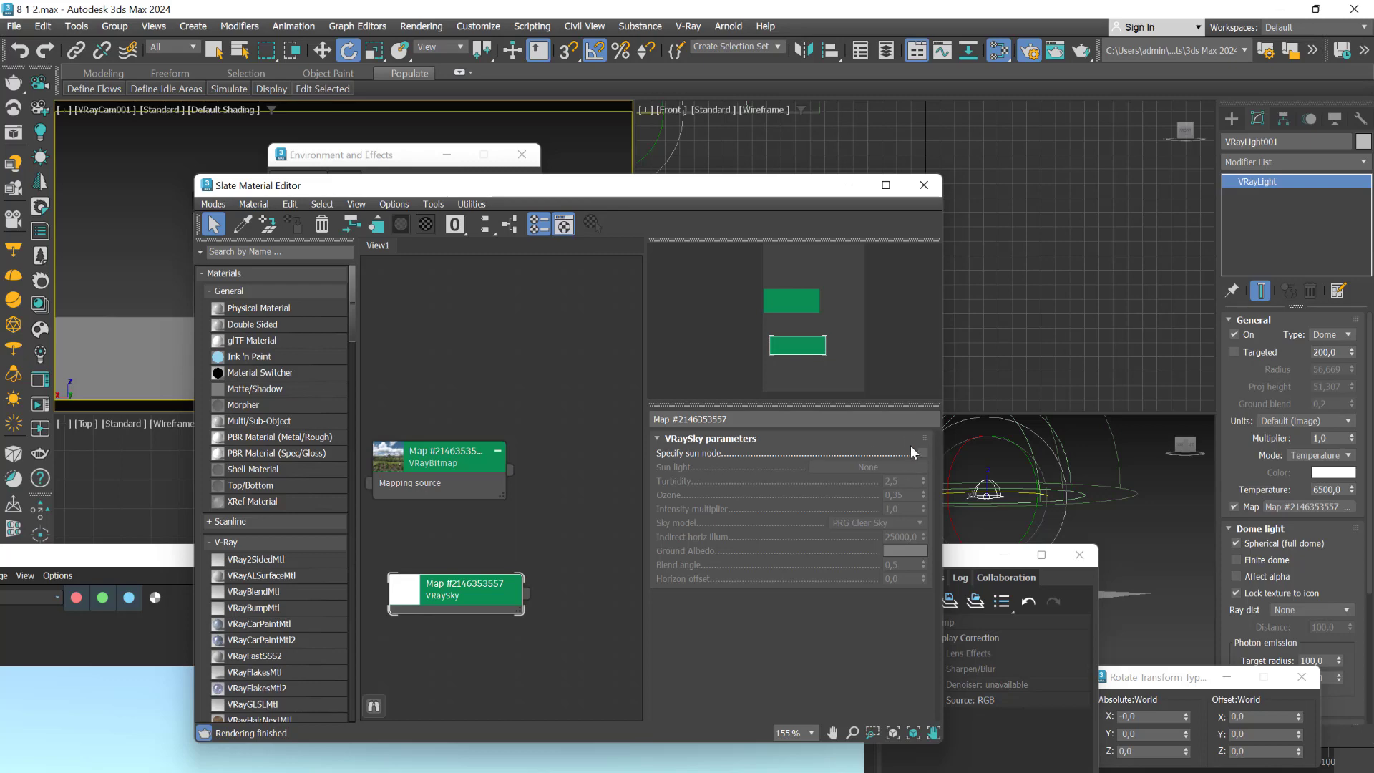
Enable Specify sun node in the VRaySky parameters and check the full interactive render.
left_click_drag(752, 192, 578, 292)
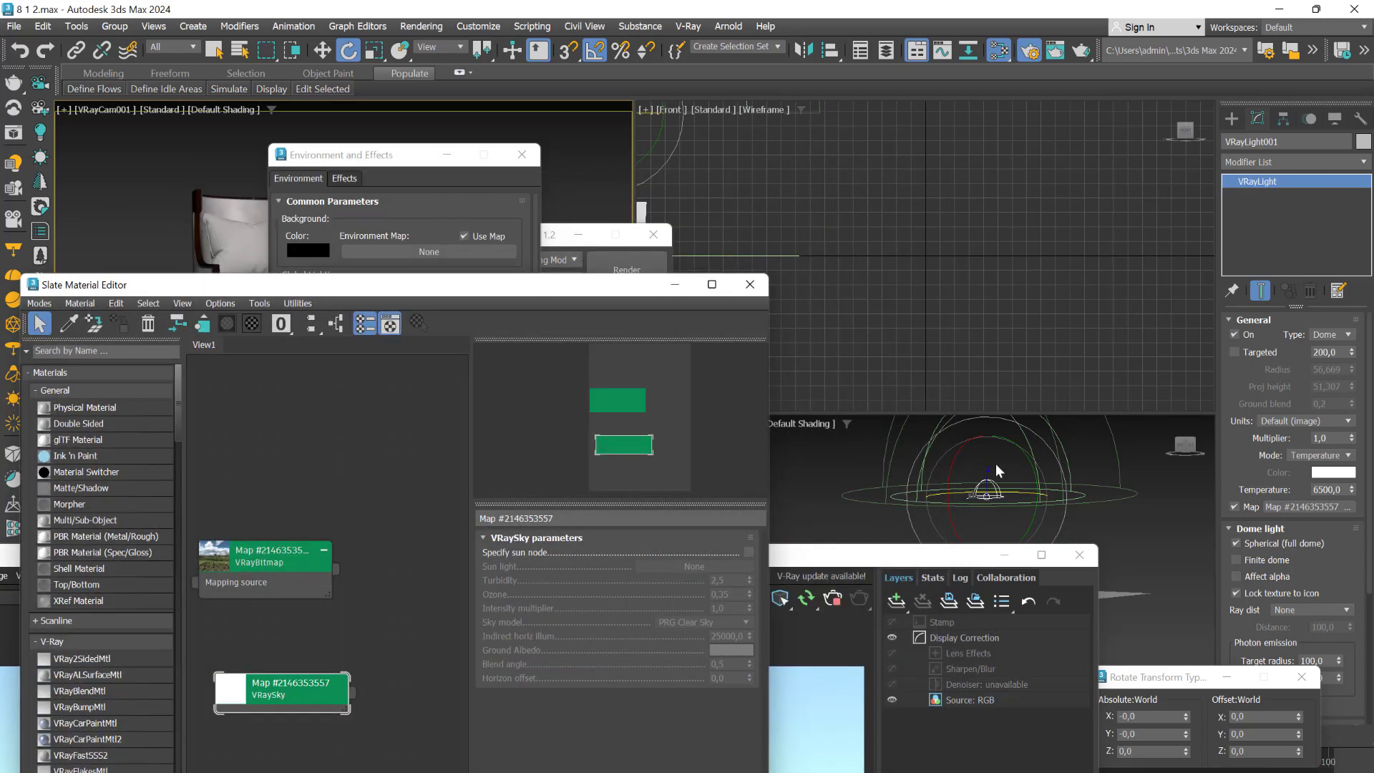
left_click(749, 552)
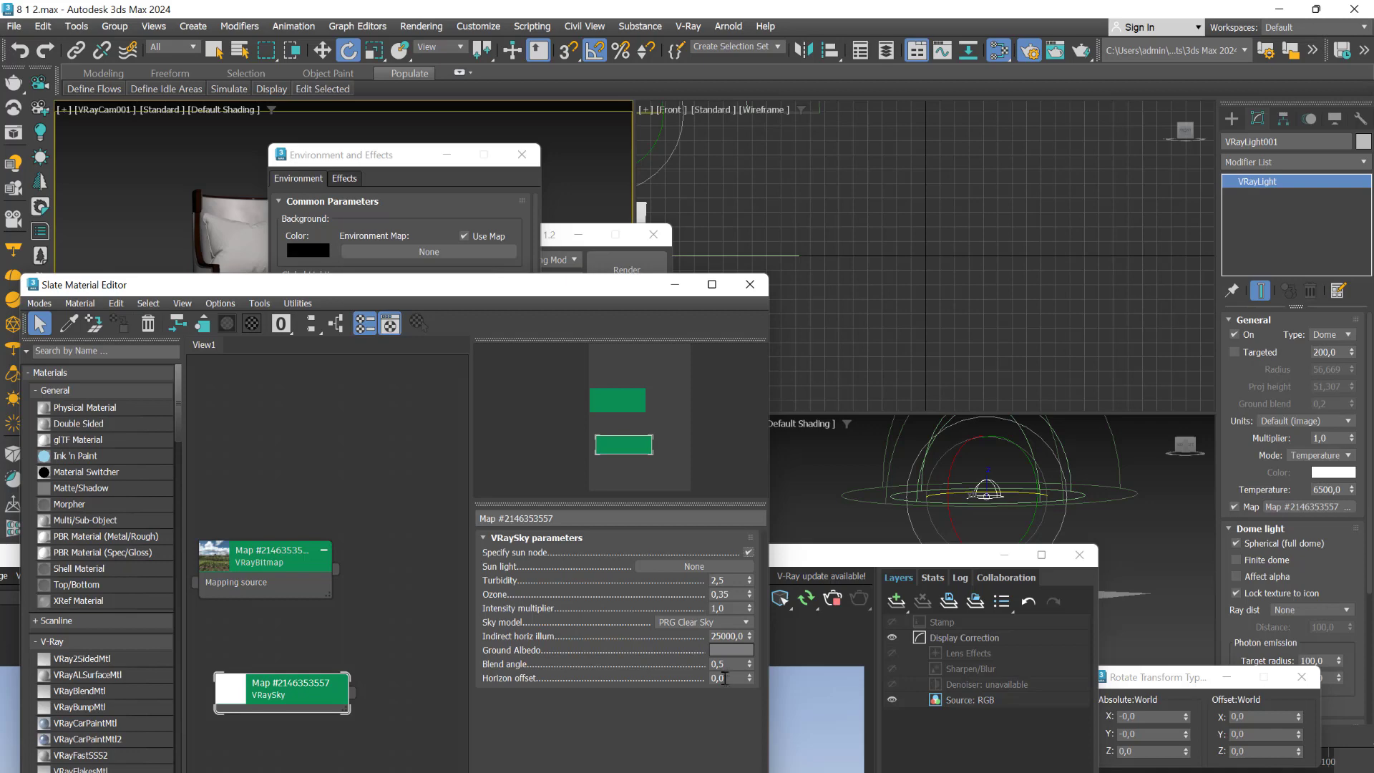
left_click_drag(523, 288, 1054, 259)
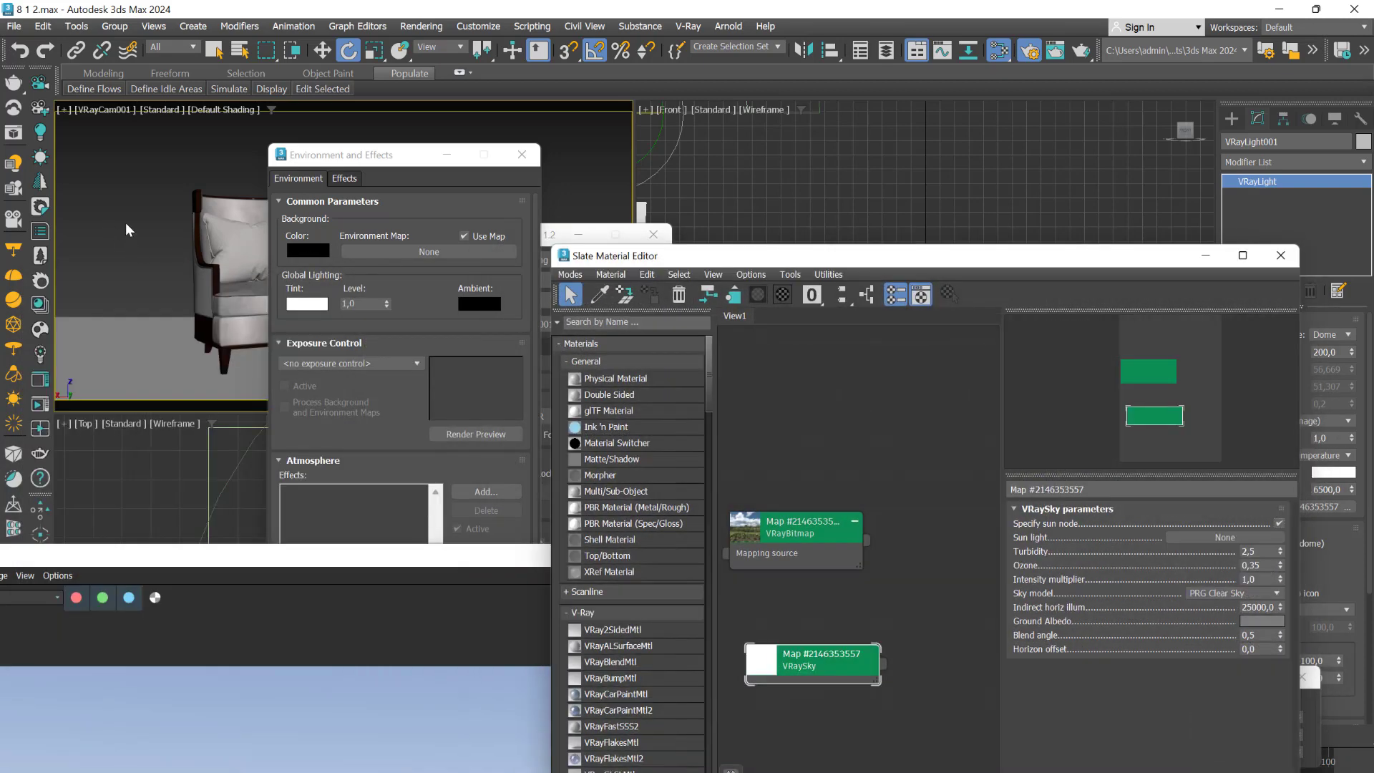
left_click_drag(392, 565, 360, 117)
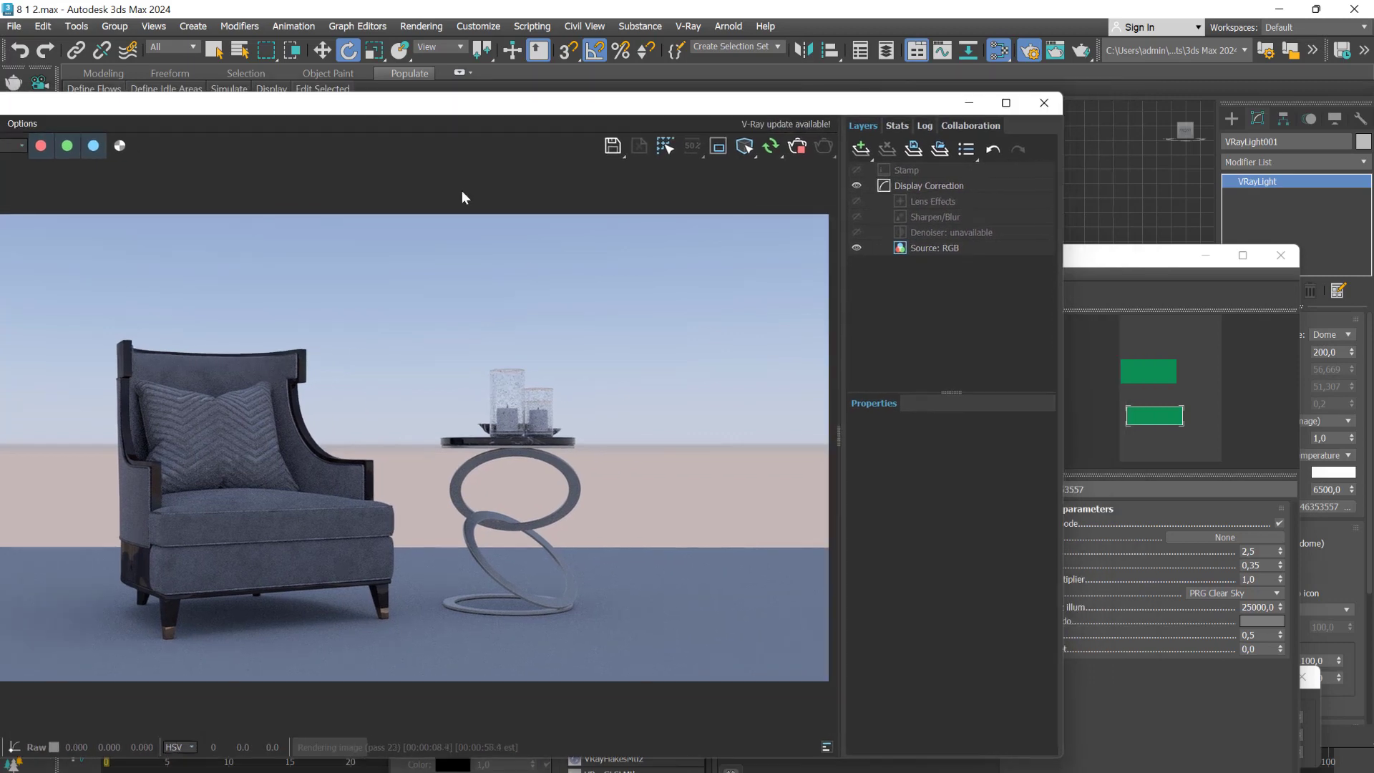
Try the Preetham et al. and CIE Clear sky models on the VRaySky map, comparing them in the interactive render.
left_click(1106, 266)
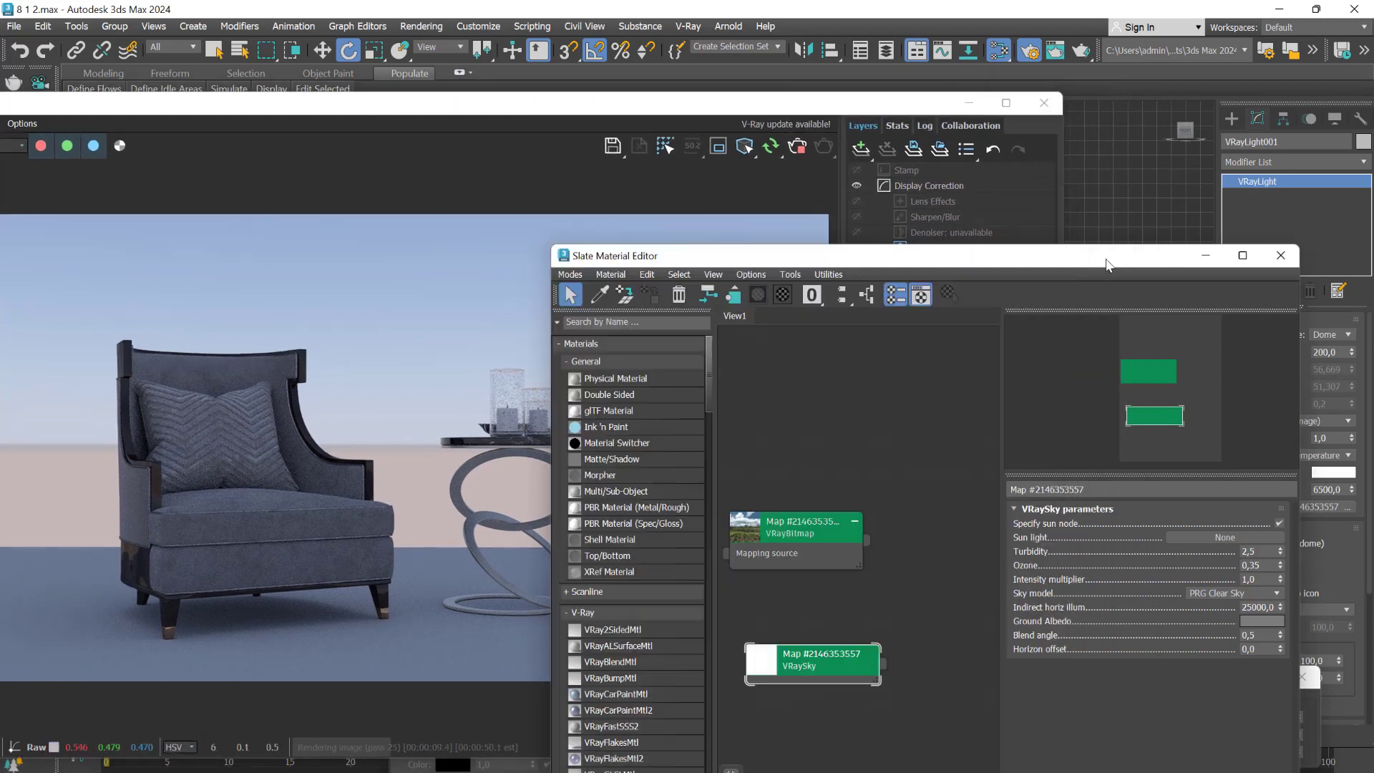
left_click(1225, 595)
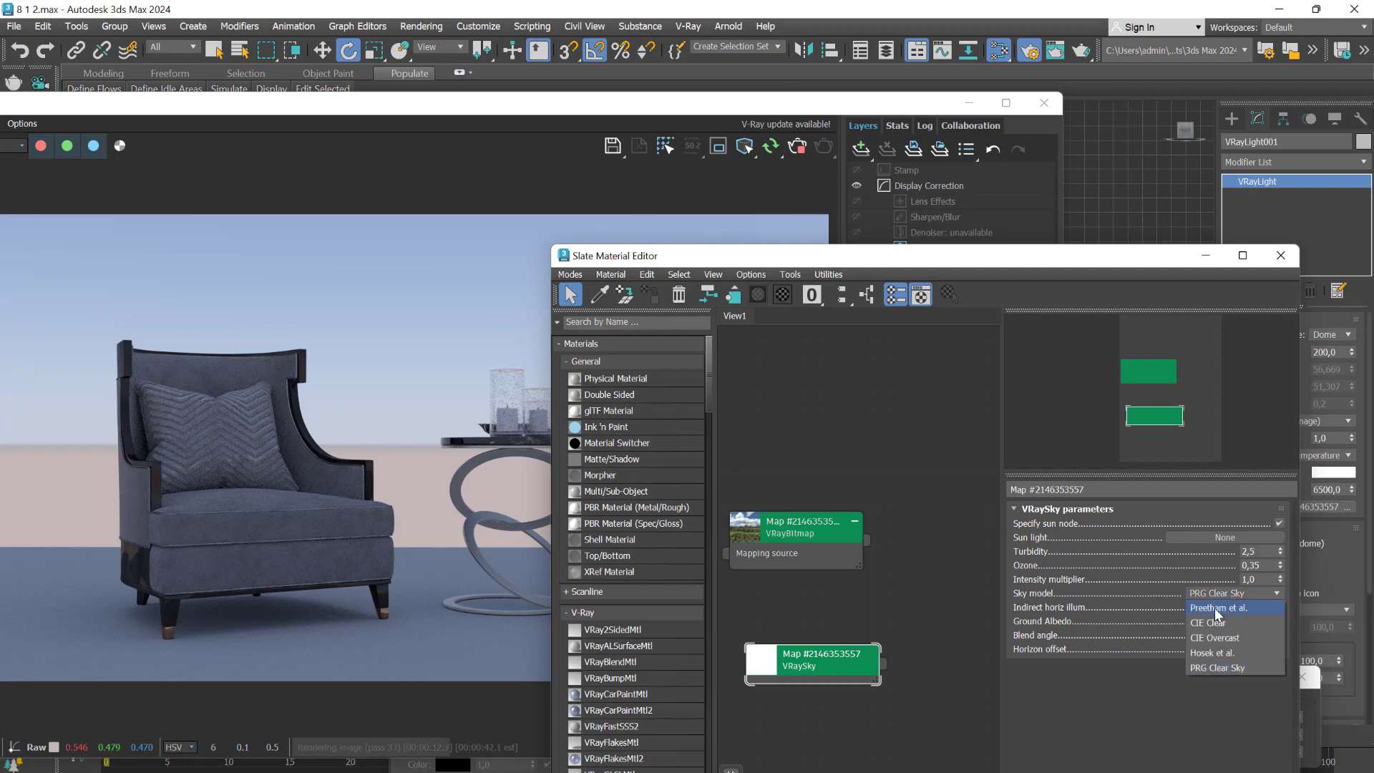
left_click(1213, 608)
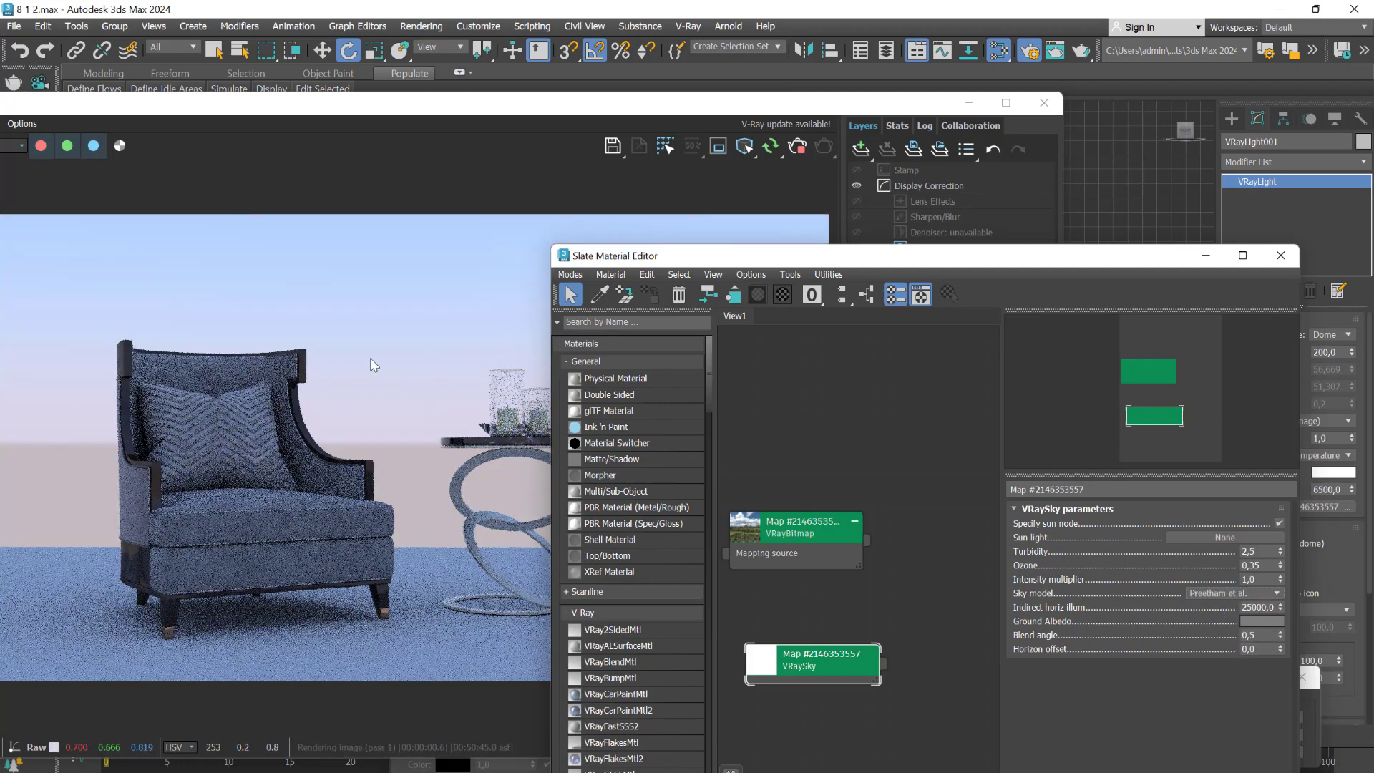
left_click(1232, 592)
left_click(1213, 621)
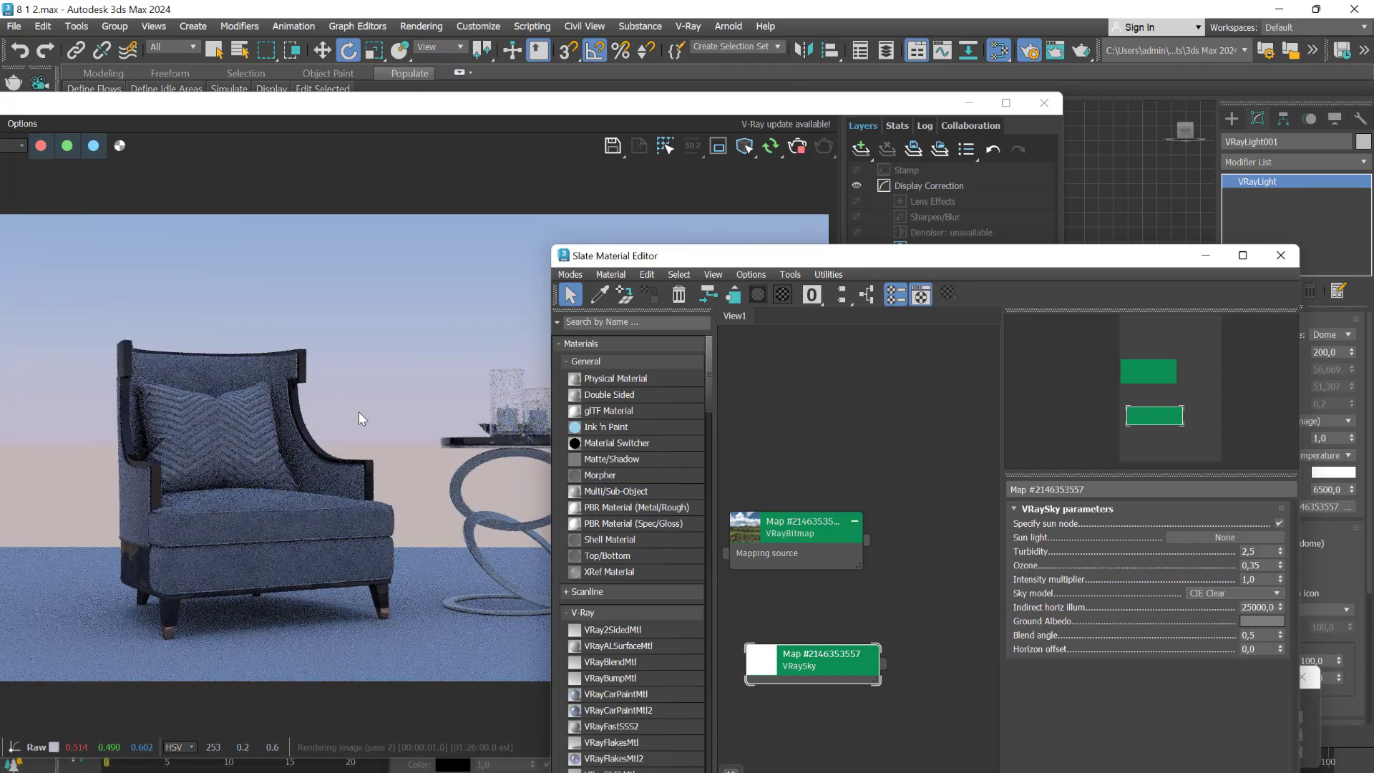
Try the CIE Overcast and Hosek et al. sky models on the VRaySky map and return to PRG Clear Sky.
left_click(1215, 592)
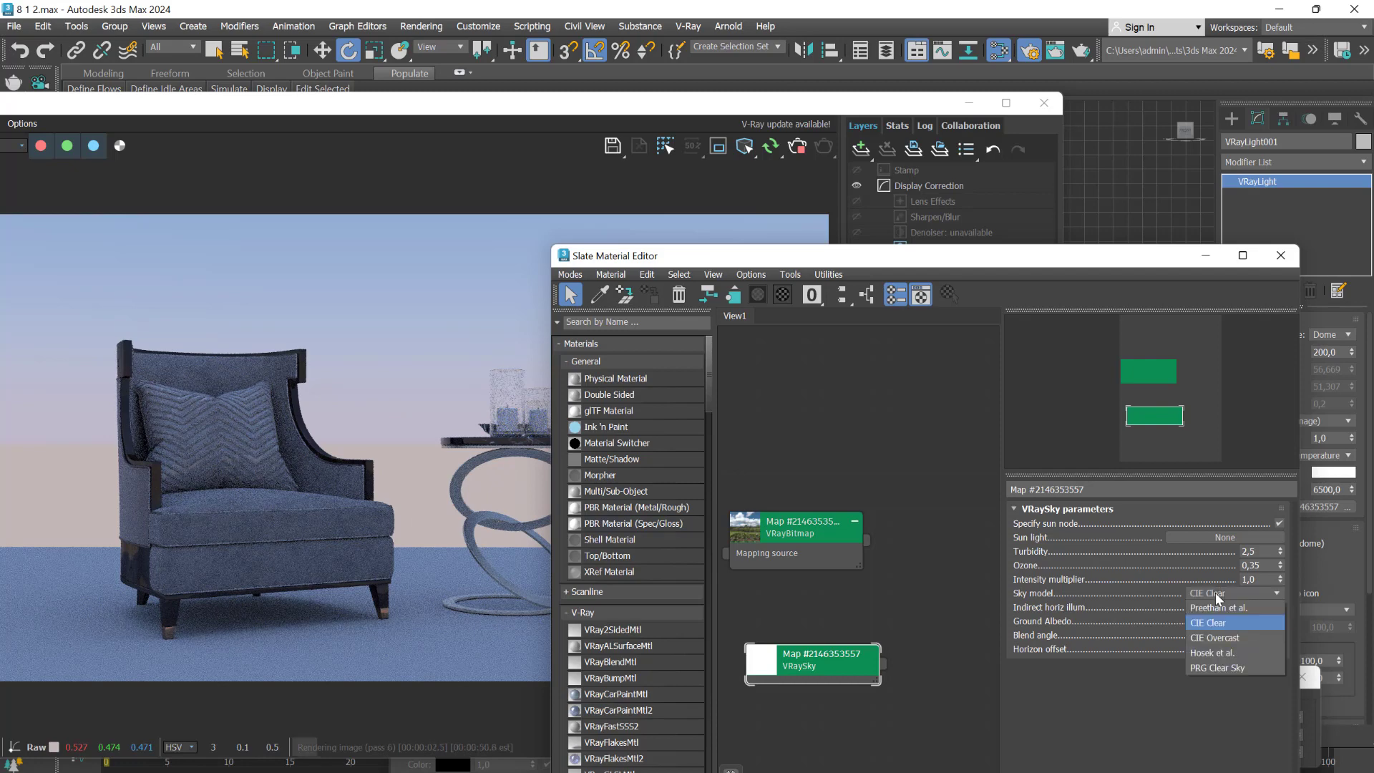
left_click(1221, 637)
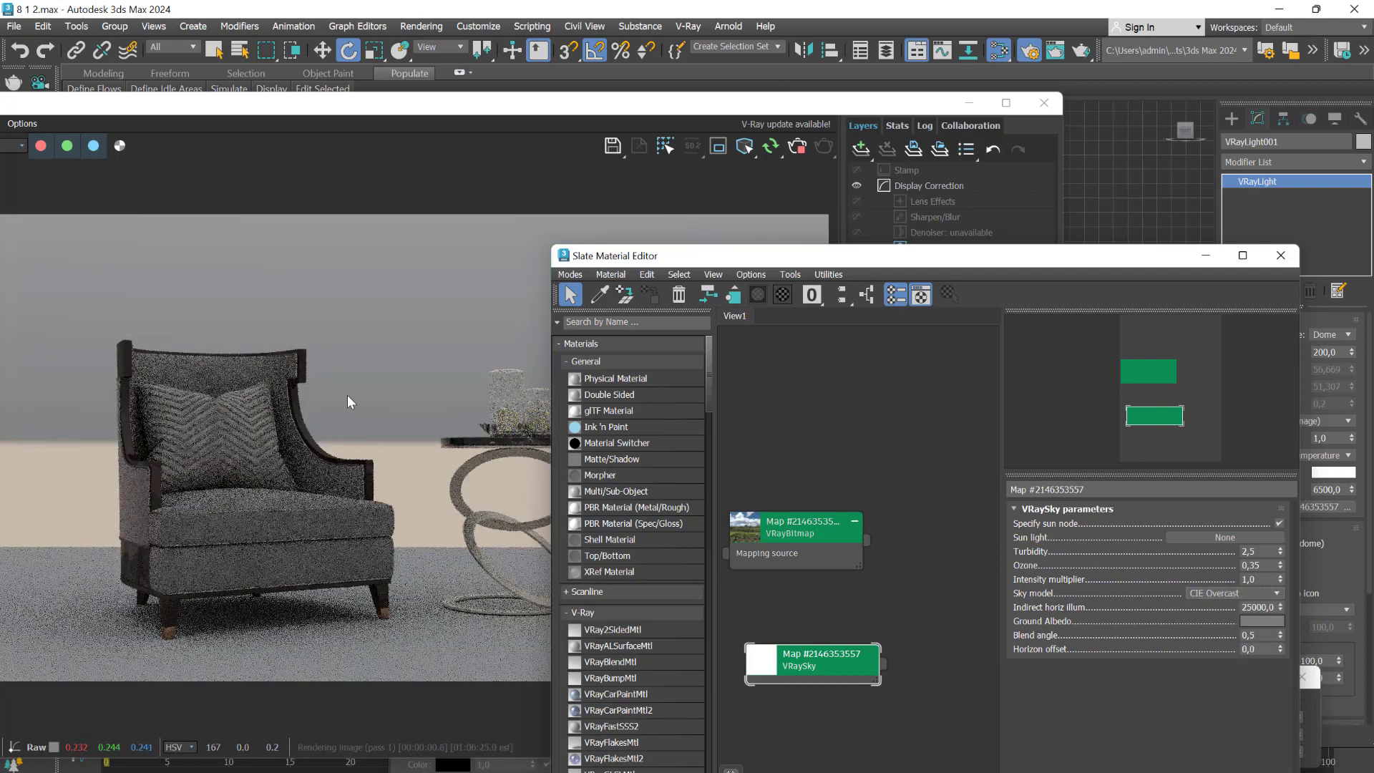
left_click(1211, 591)
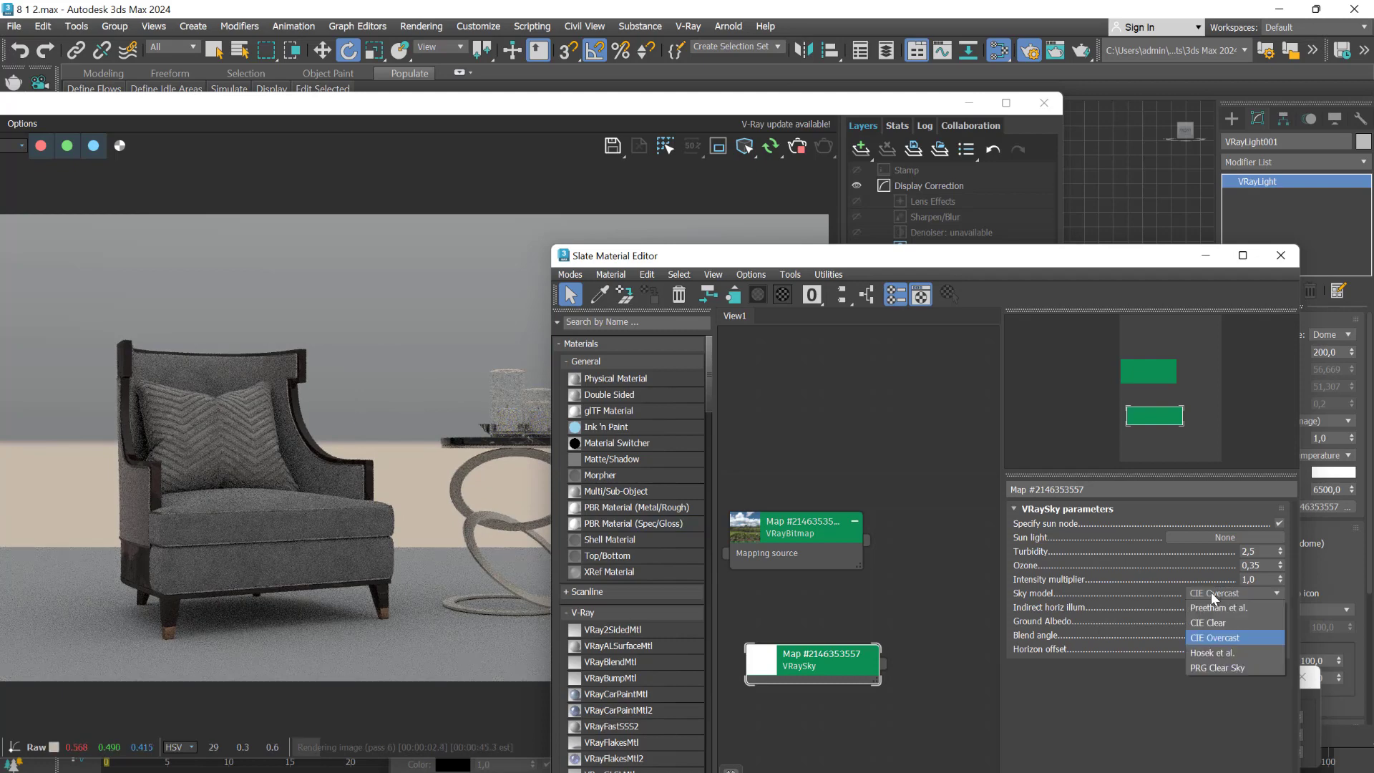
left_click(1216, 652)
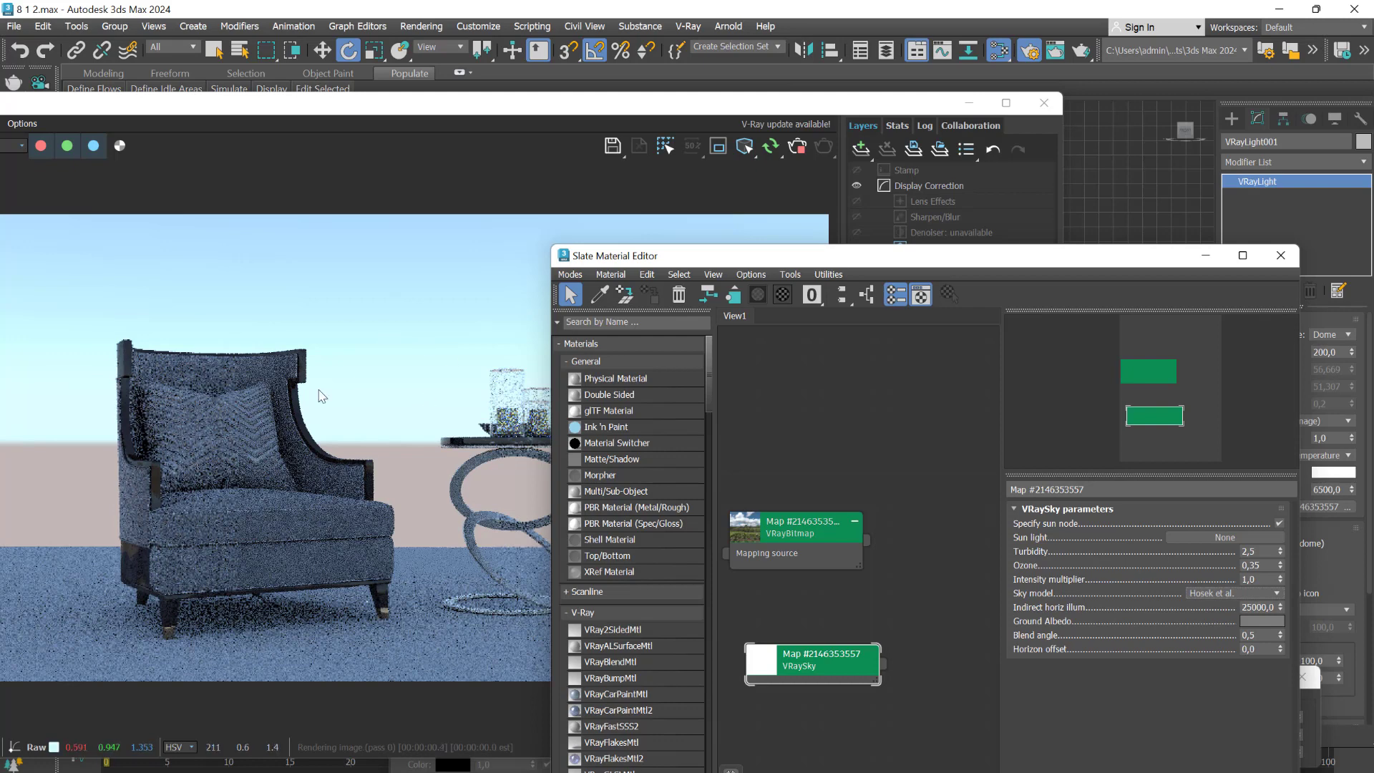
left_click(1204, 593)
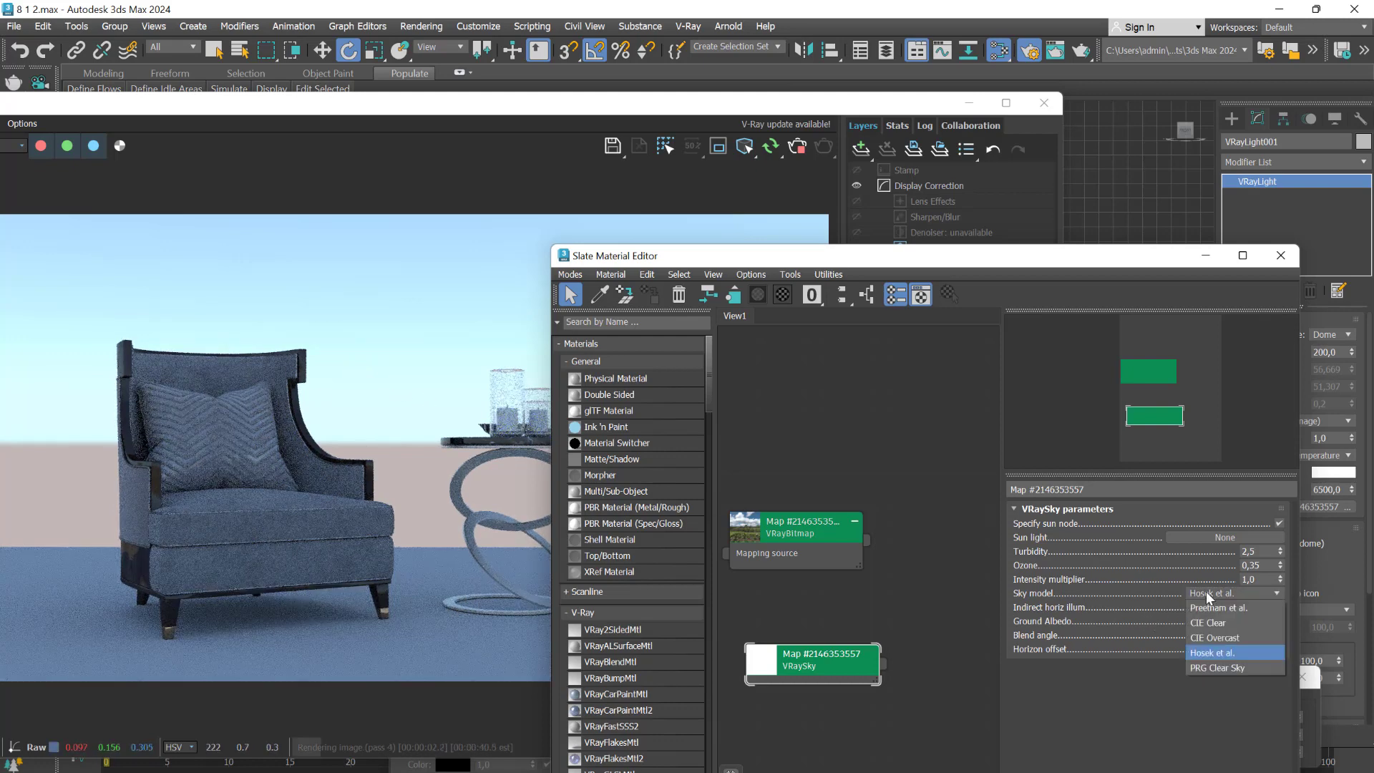
left_click(1222, 666)
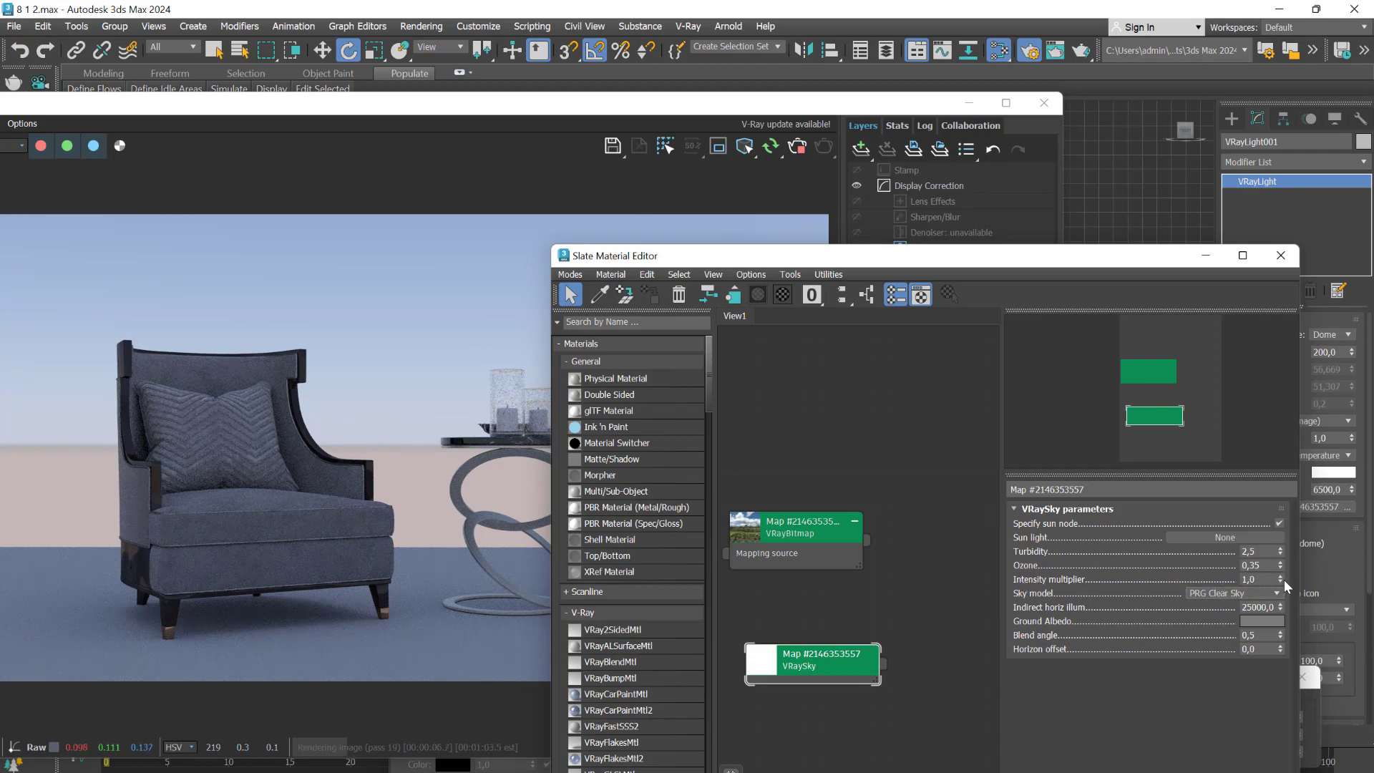
Try a VRaySky intensity multiplier of 0.37 and a horizon offset of 9.24, undoing each after checking the render.
left_click_drag(1280, 579, 1343, 640)
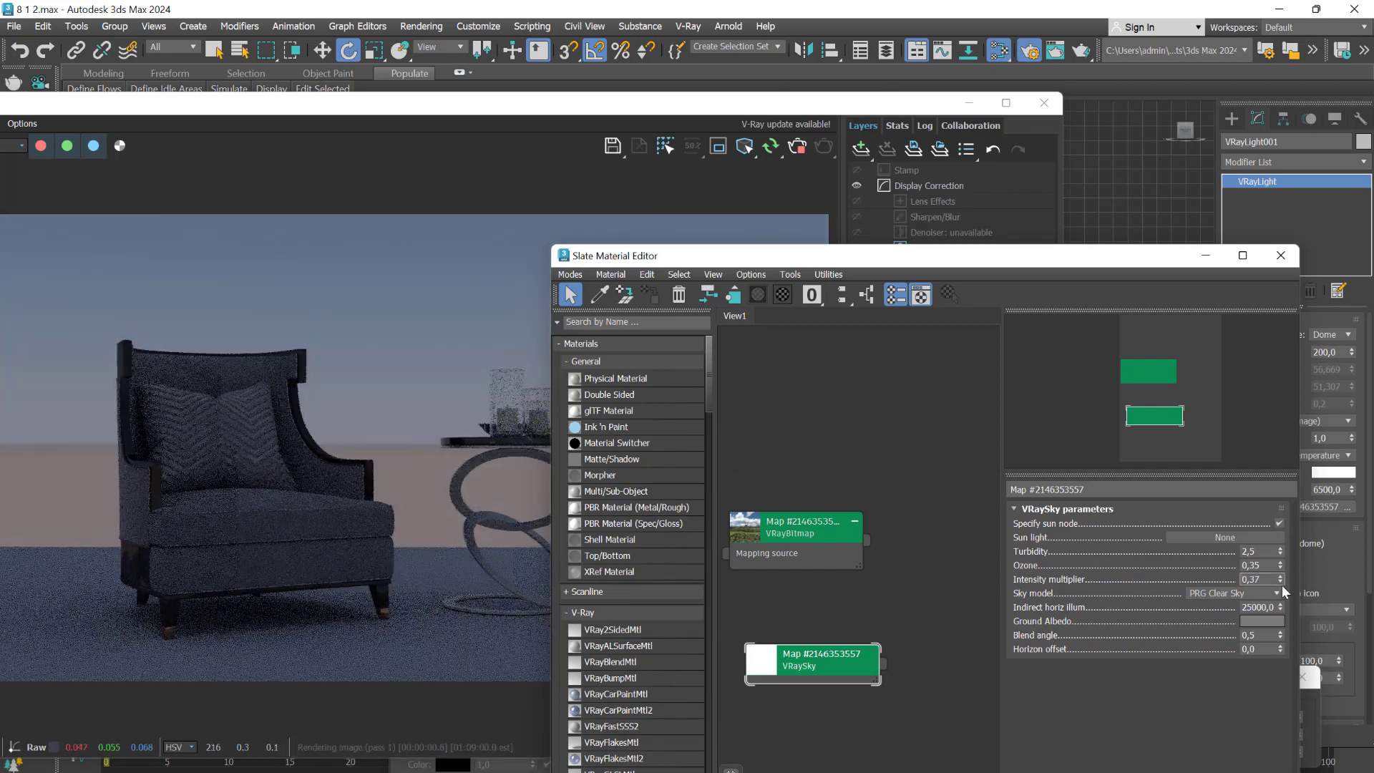
key("ctrl+z")
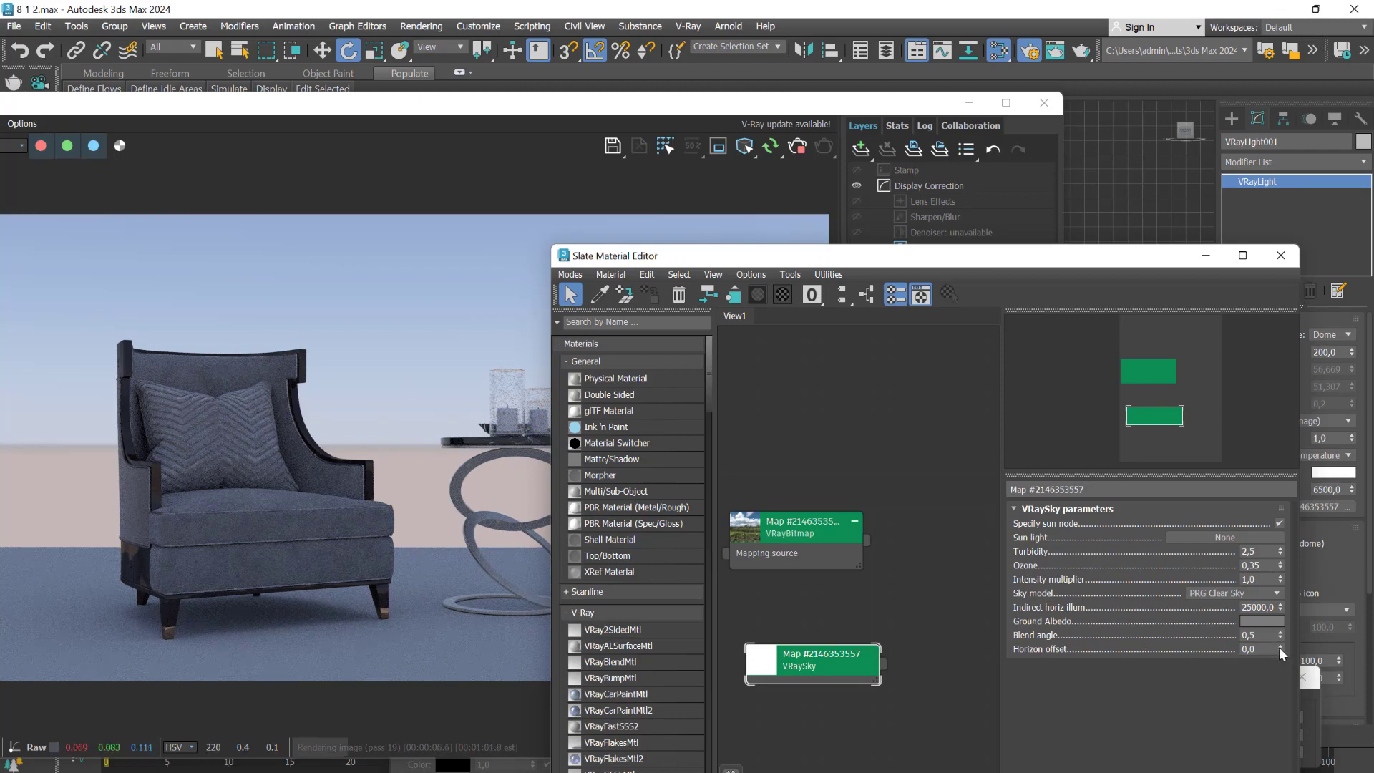
left_click_drag(1278, 647, 1285, 769)
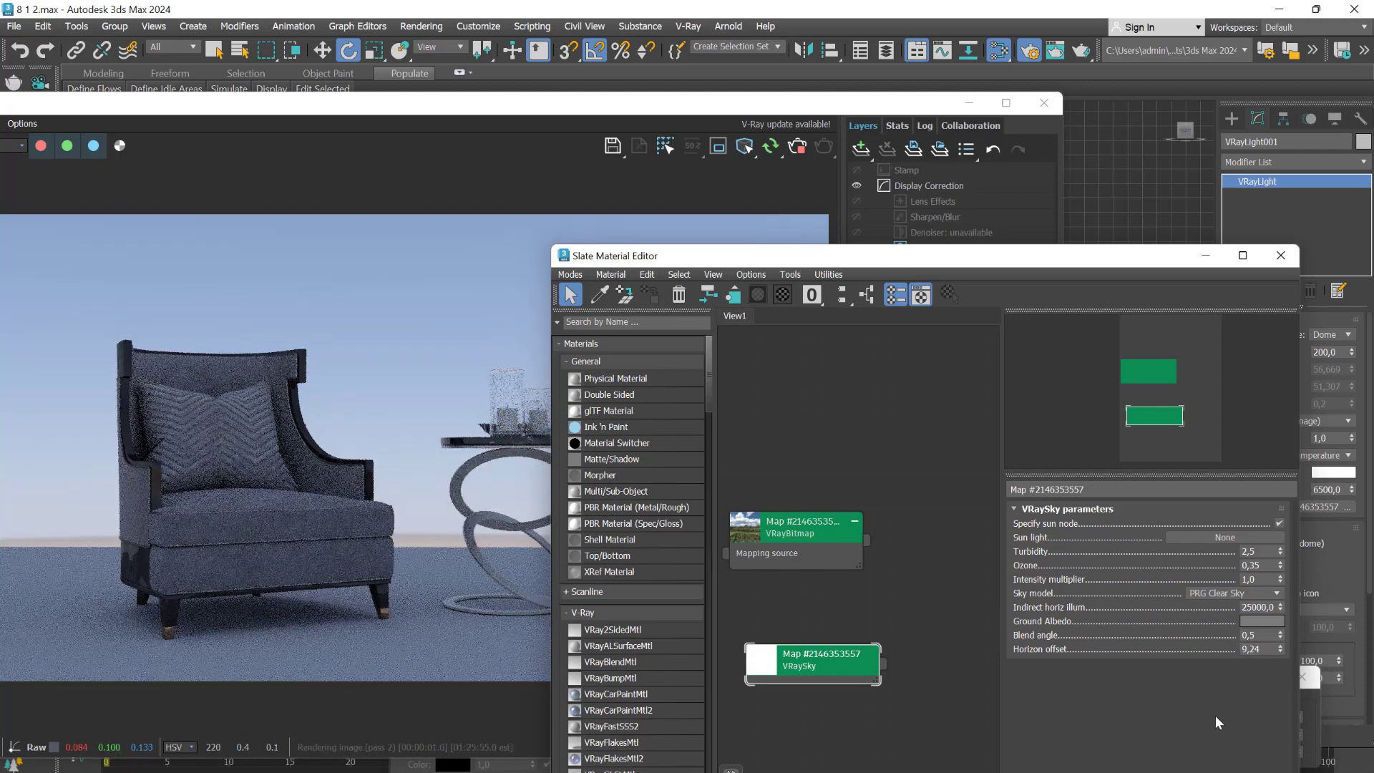
key("ctrl+z")
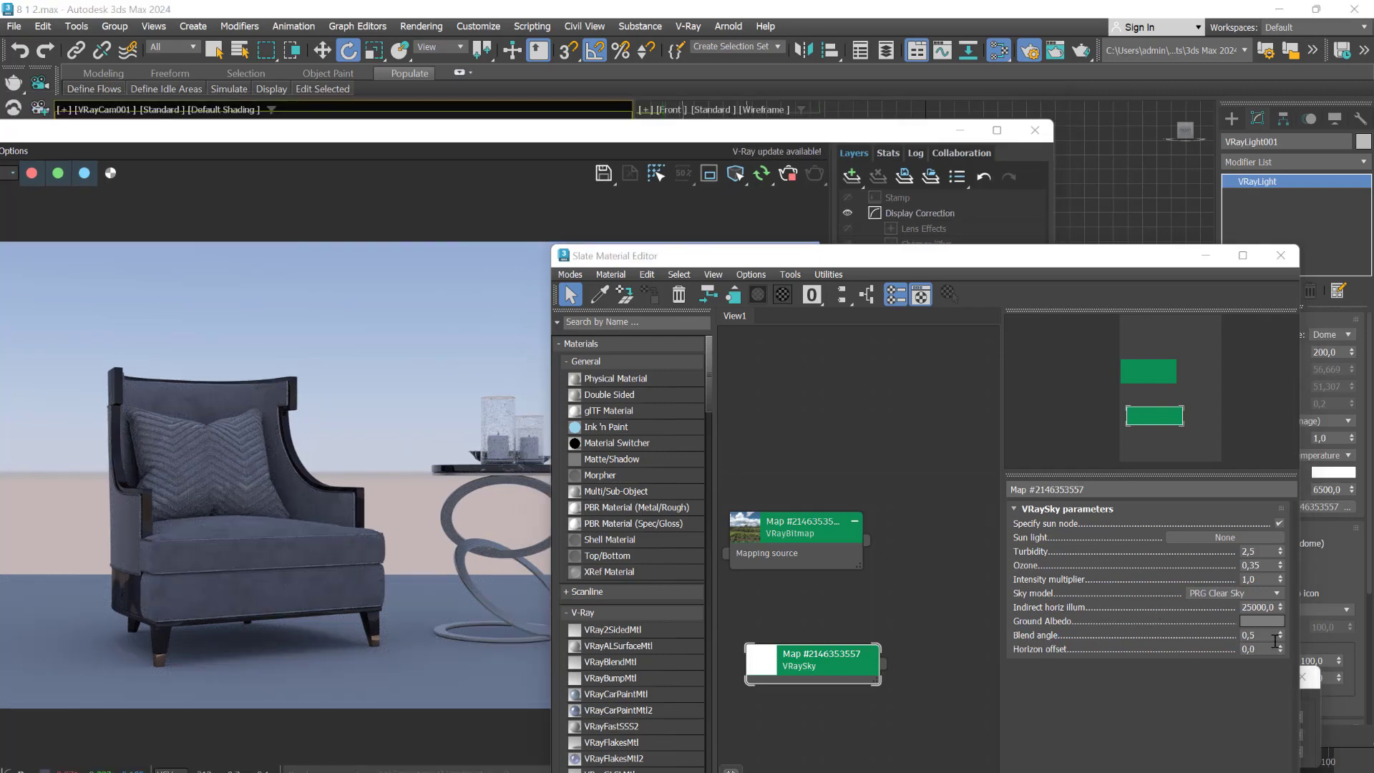
Set the VRaySky blend angle to 24.46 and compare the horizon in the interactive render.
left_click(407, 480)
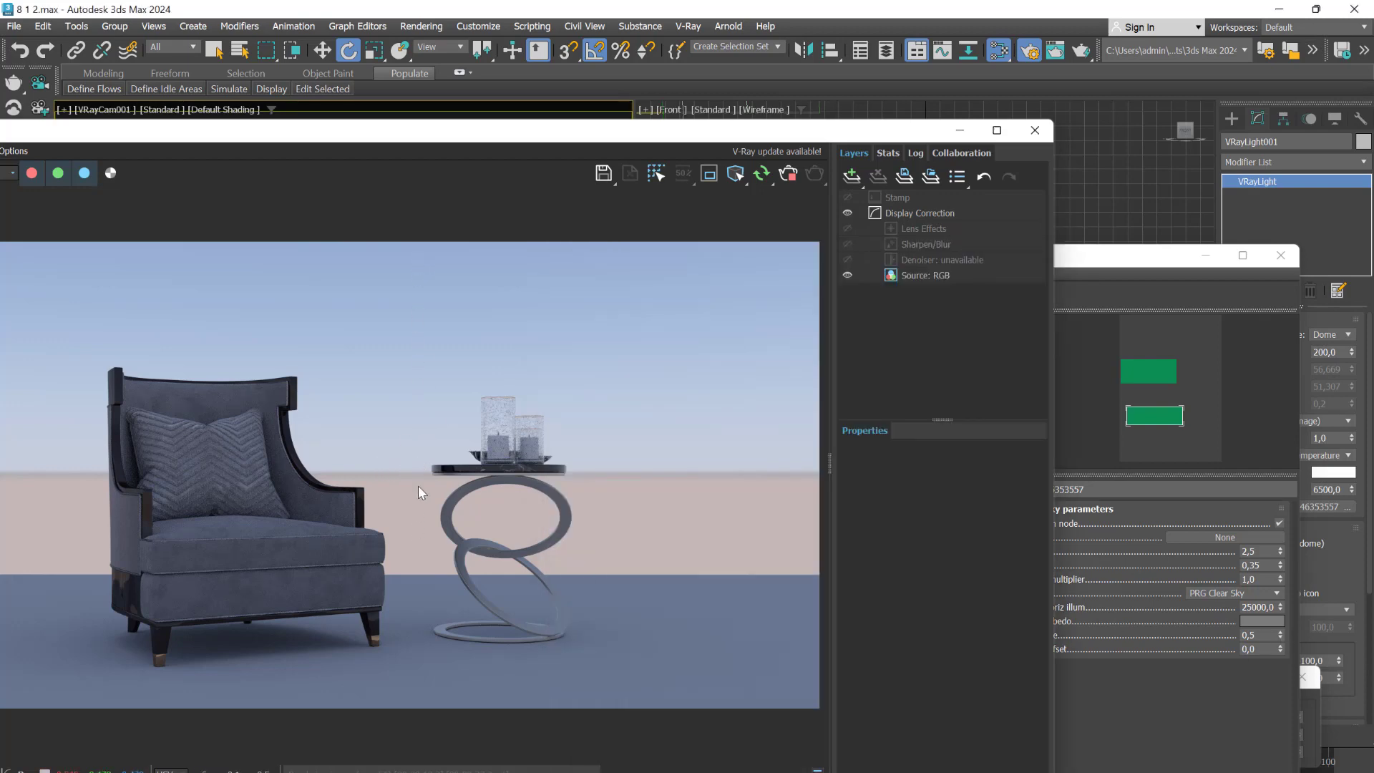
left_click_drag(1280, 636, 615, 743)
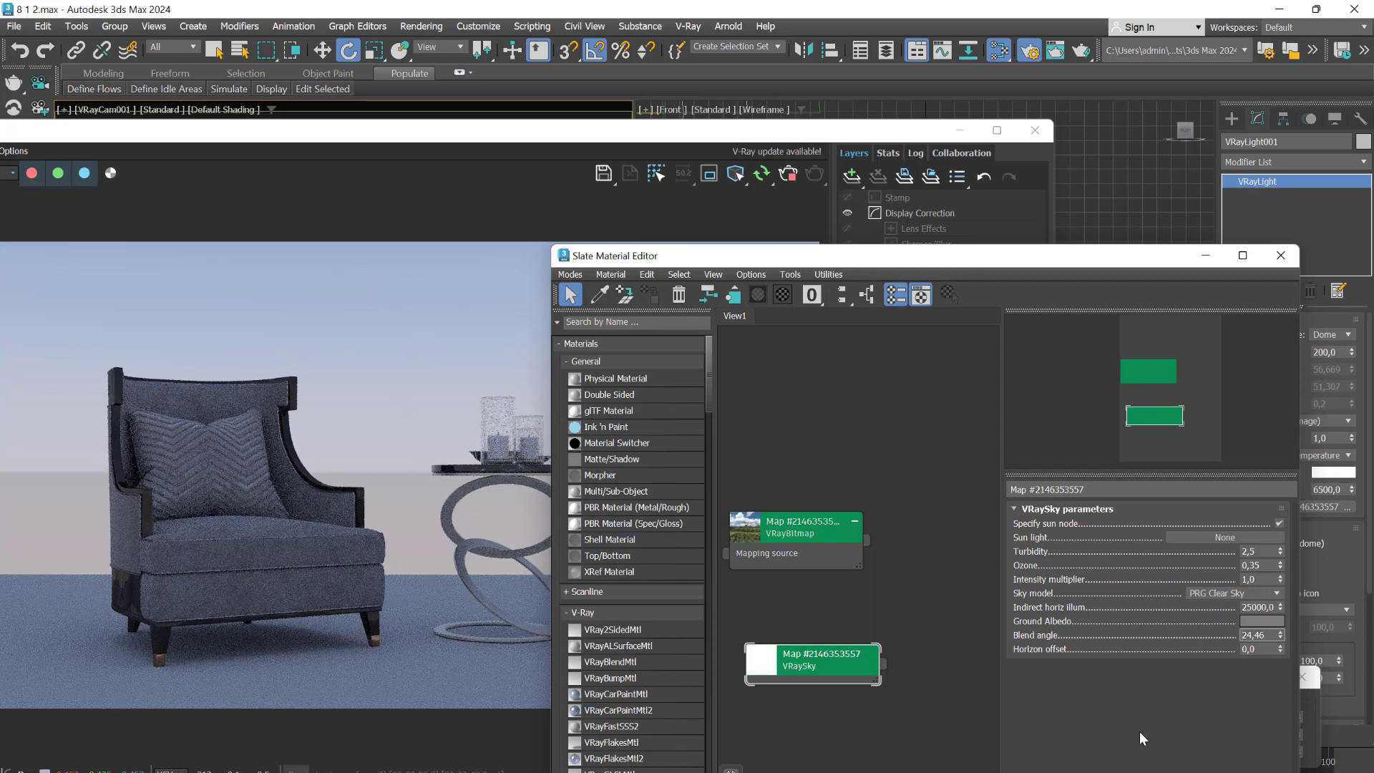
Return the VRaySky blend angle to 0.5 and try a light red ground albedo (FA7B7B) in the interactive render, discarding the colour.
right_click(1280, 635)
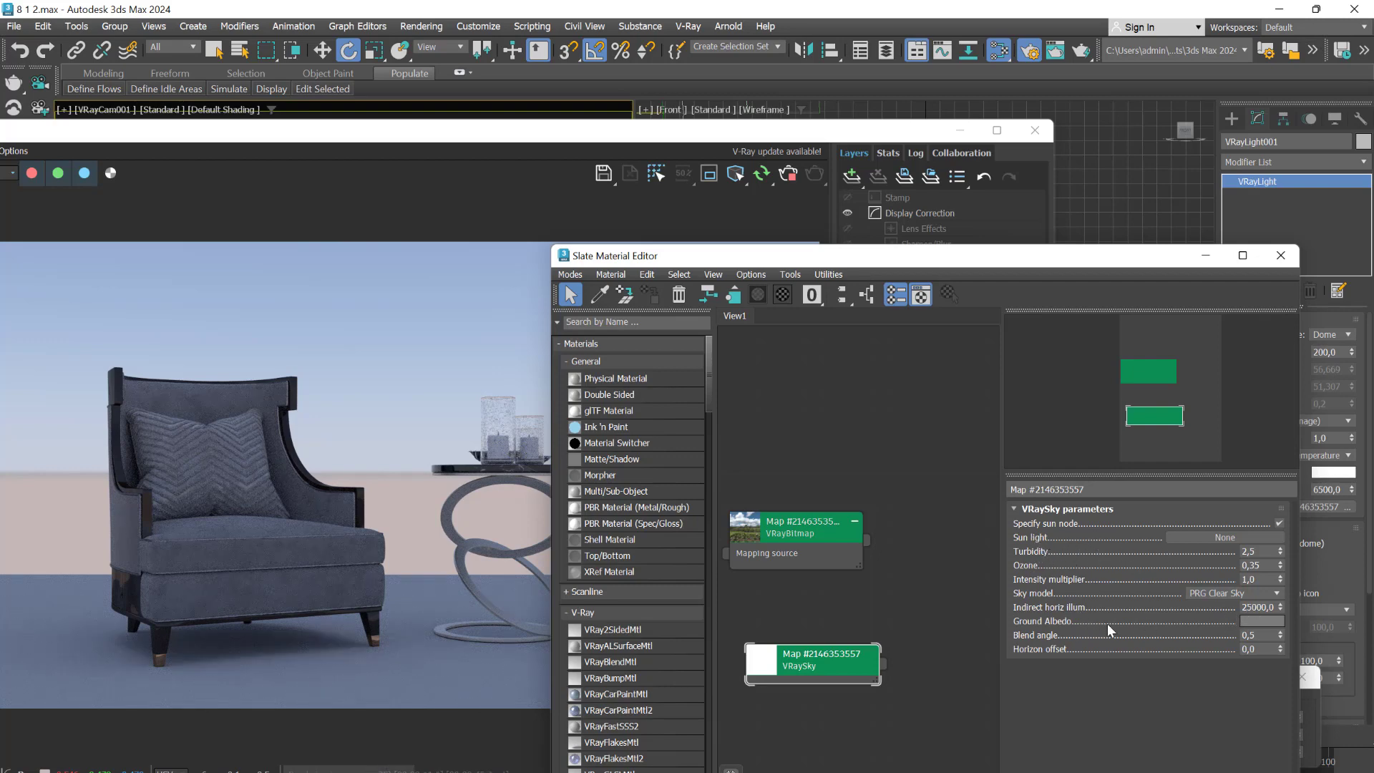
left_click(1258, 622)
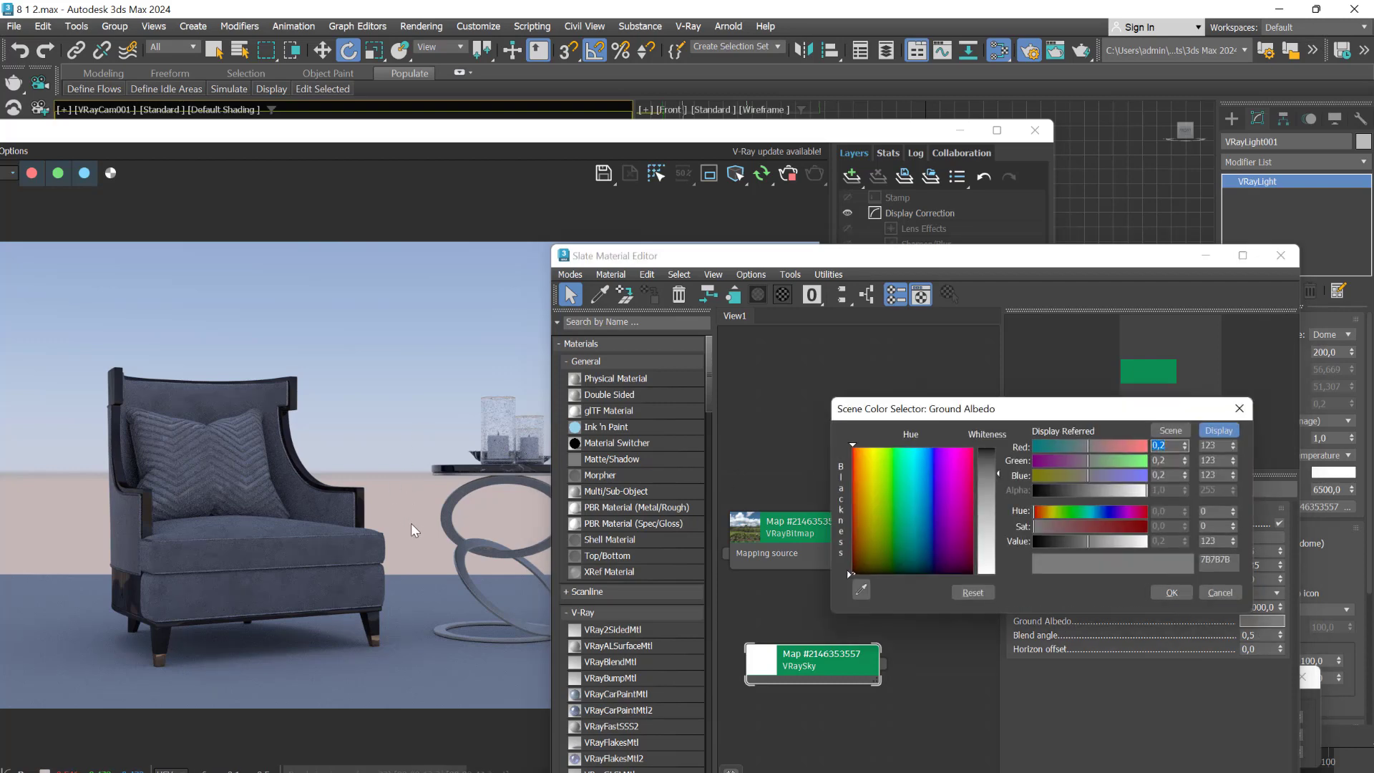
left_click_drag(959, 532, 973, 451)
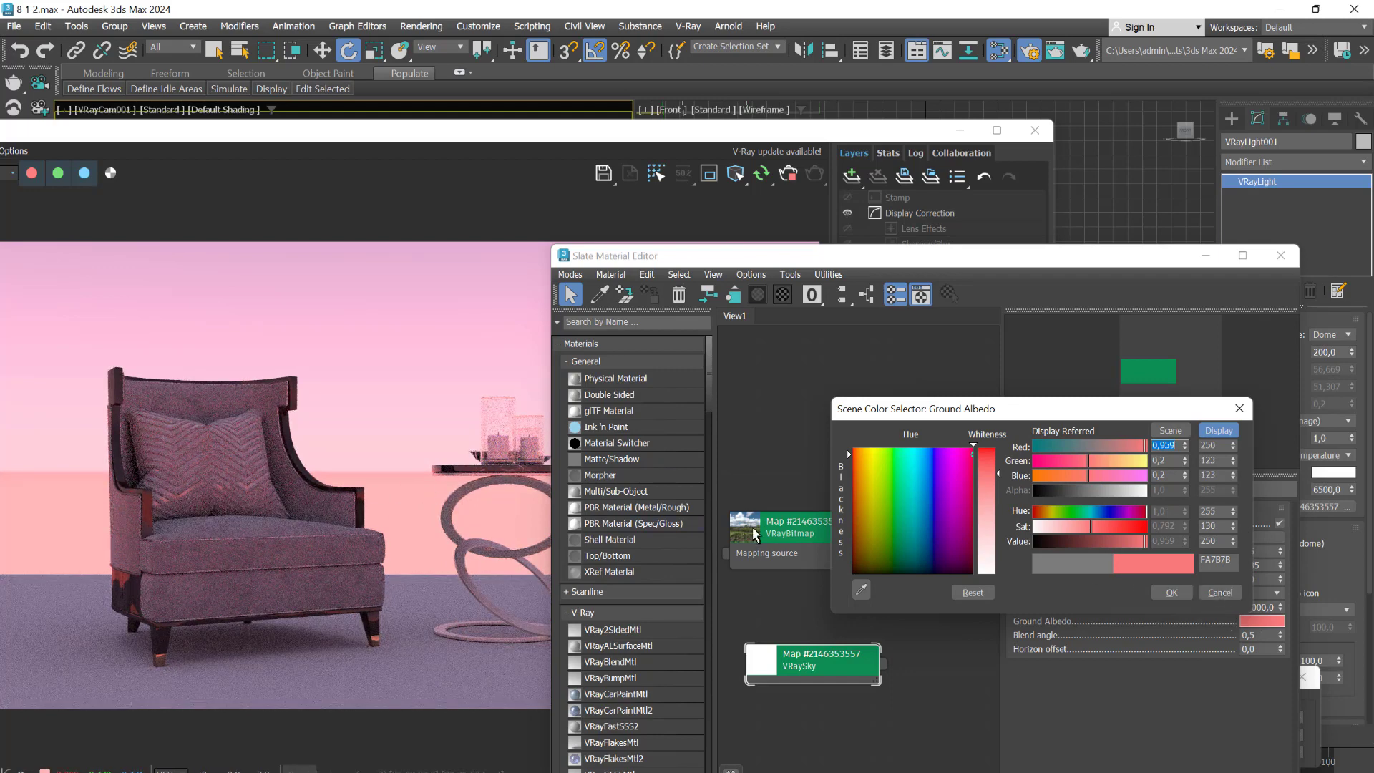
left_click(1232, 594)
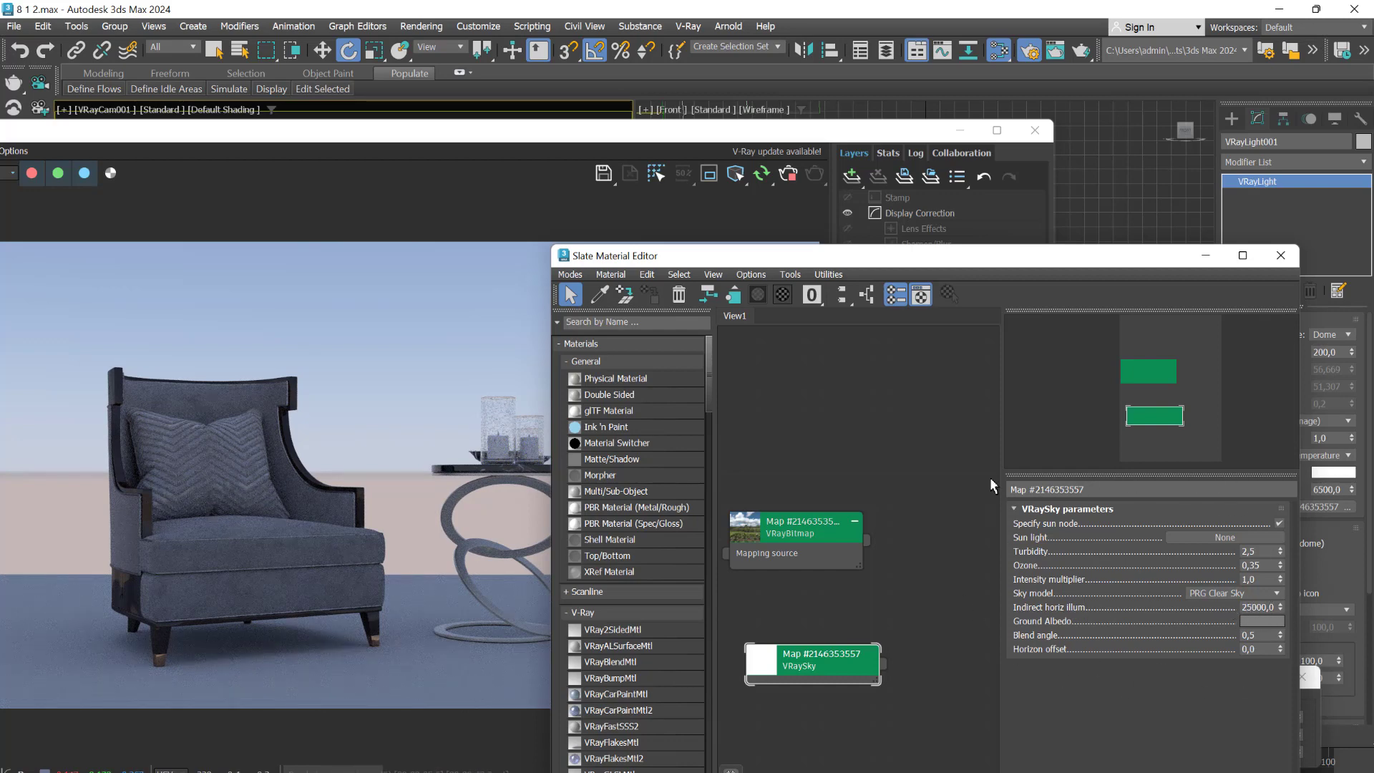
Clear the Slate Material Editor away to inspect the full armchair and table render, and bring the VRaySky parameters back up.
left_click_drag(1049, 267, 840, 362)
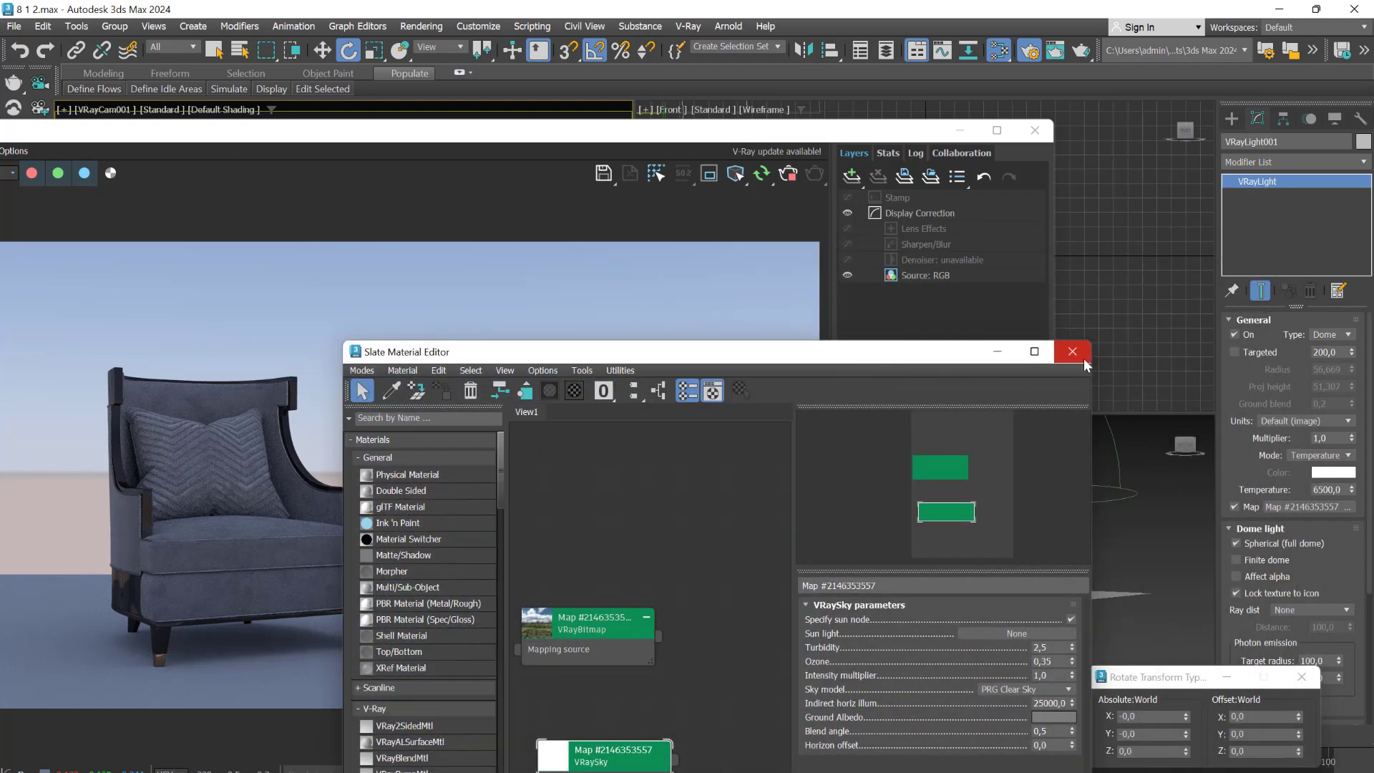
left_click(1072, 351)
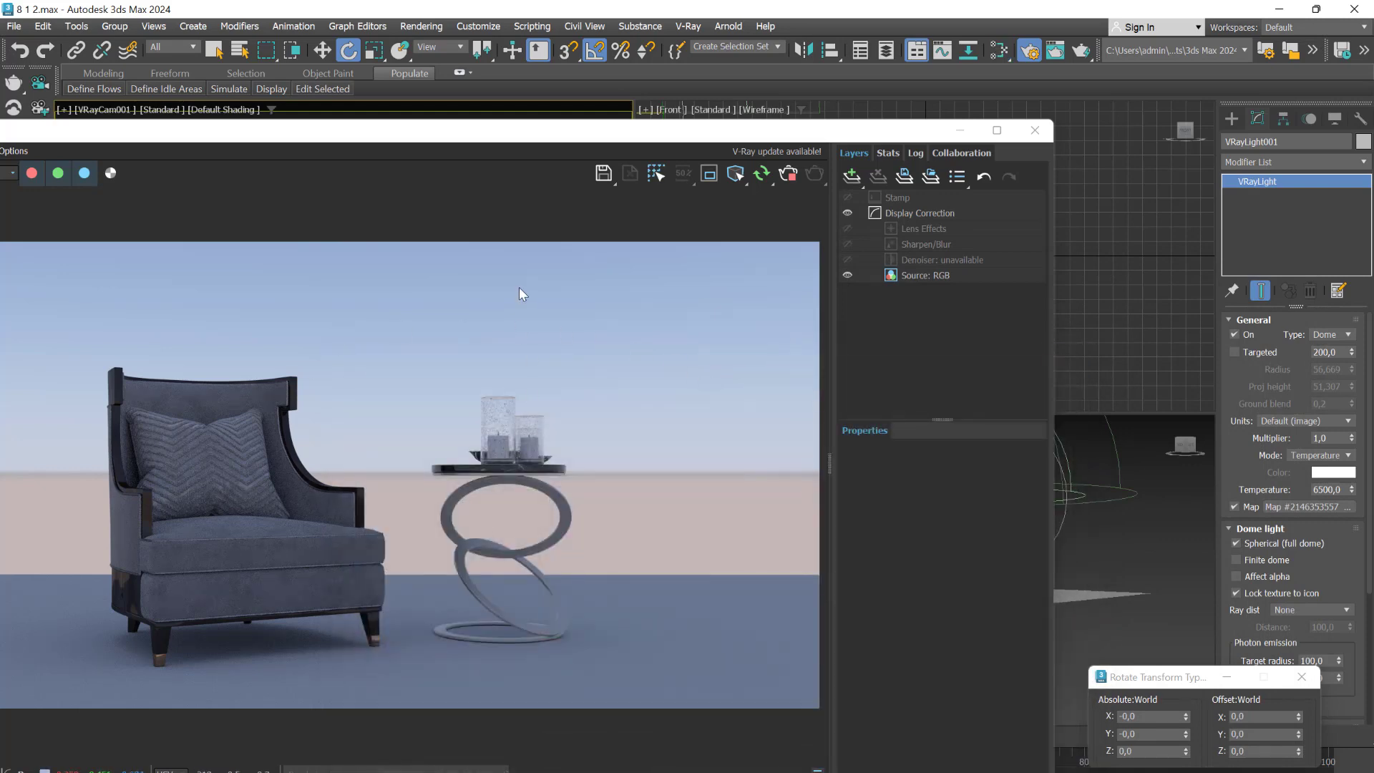
key("m")
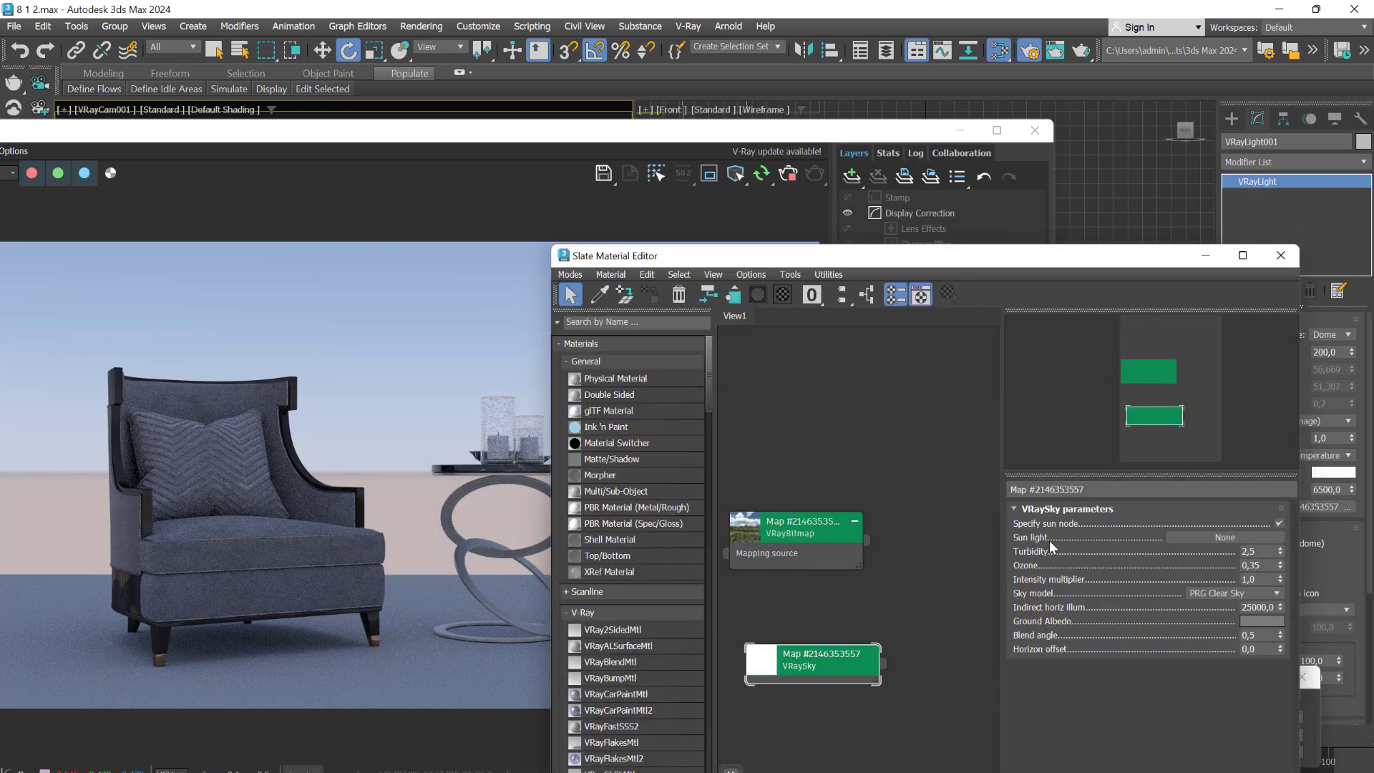